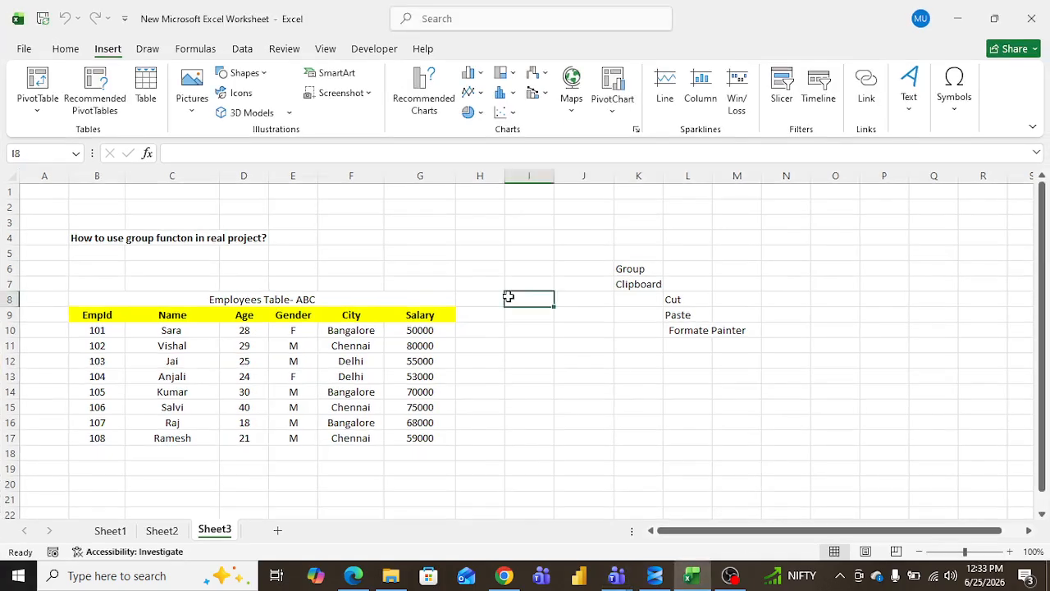
Step: Look through the command groups for home, insert, drawing, formula, data, review, view and developer tools
left_click(66, 53)
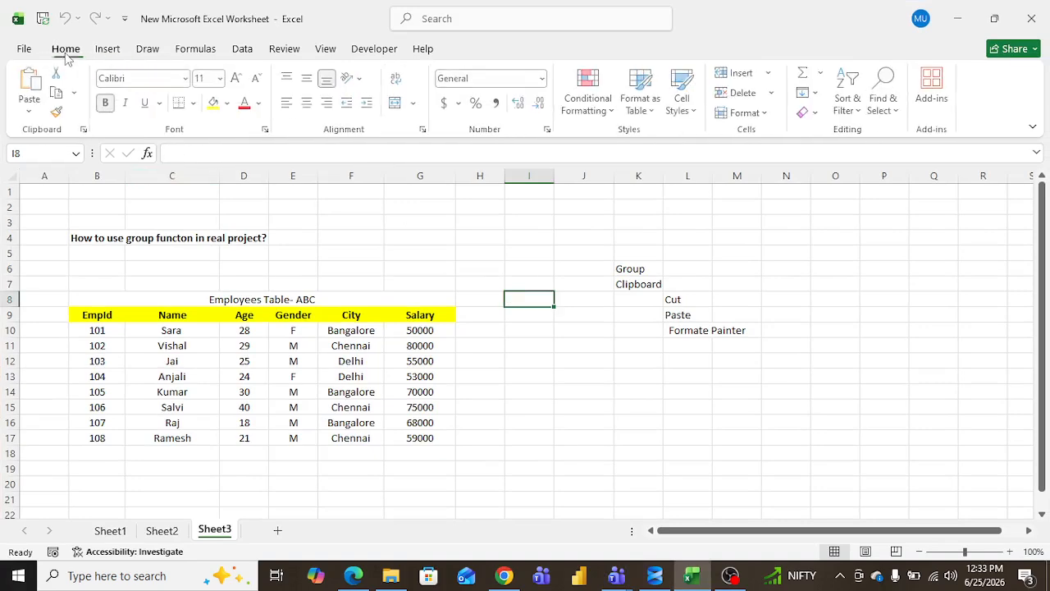
left_click(106, 51)
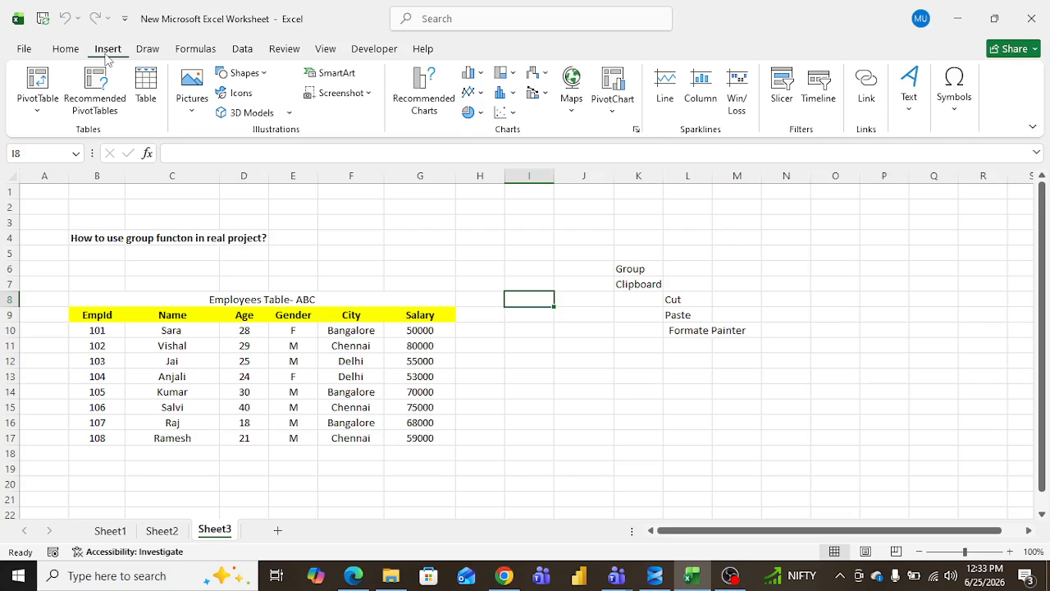
left_click(66, 51)
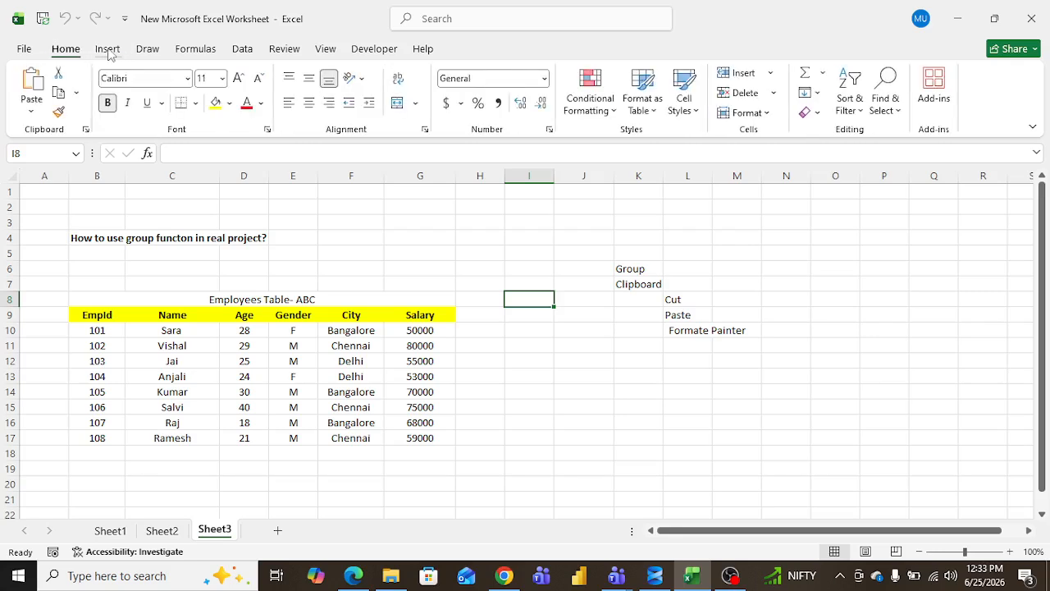
left_click(109, 52)
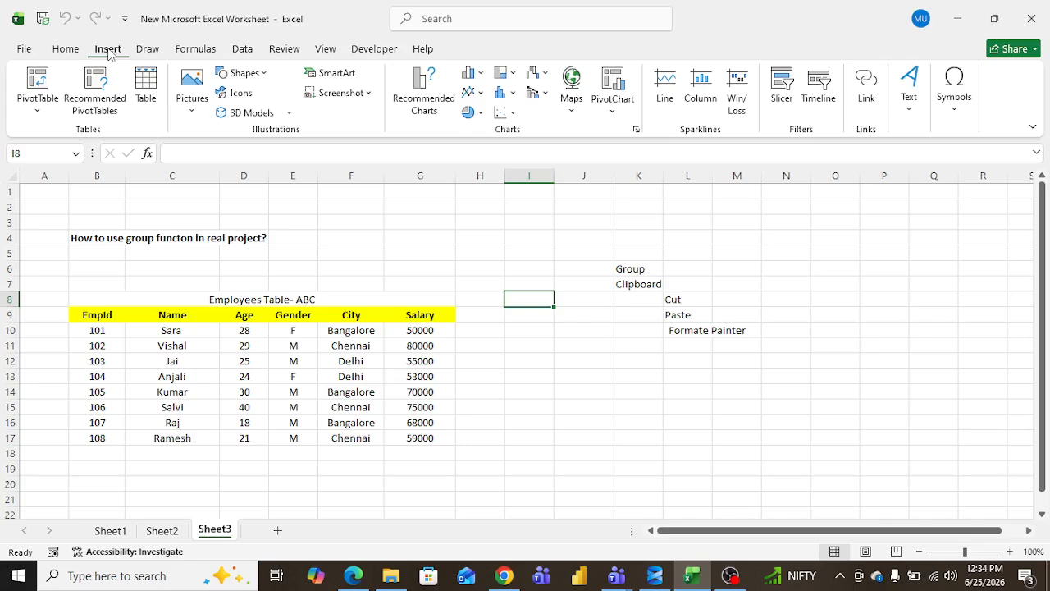
left_click(156, 51)
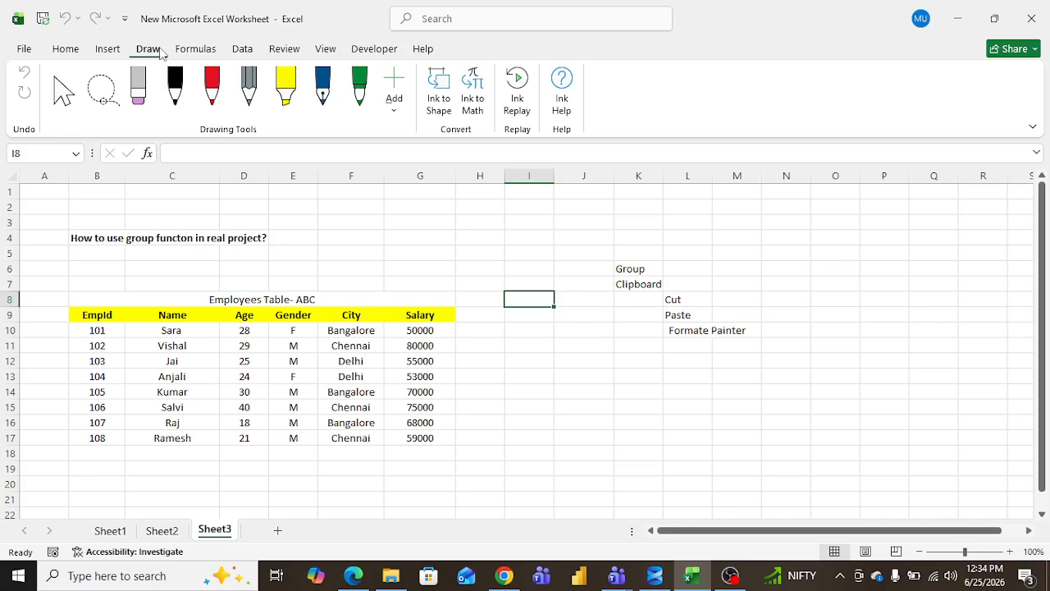
left_click(188, 53)
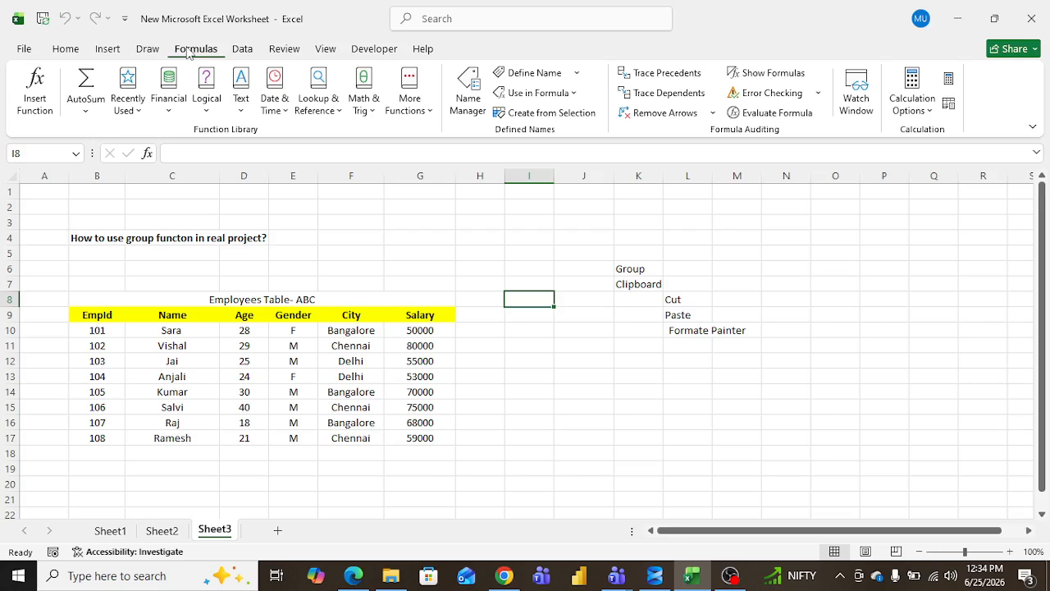
left_click(244, 52)
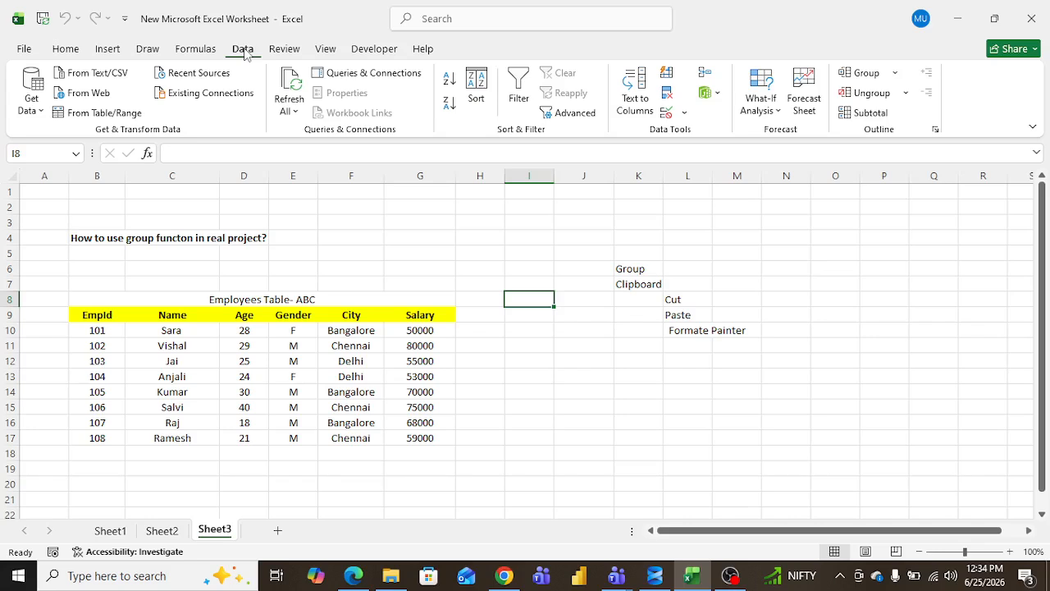
left_click(288, 54)
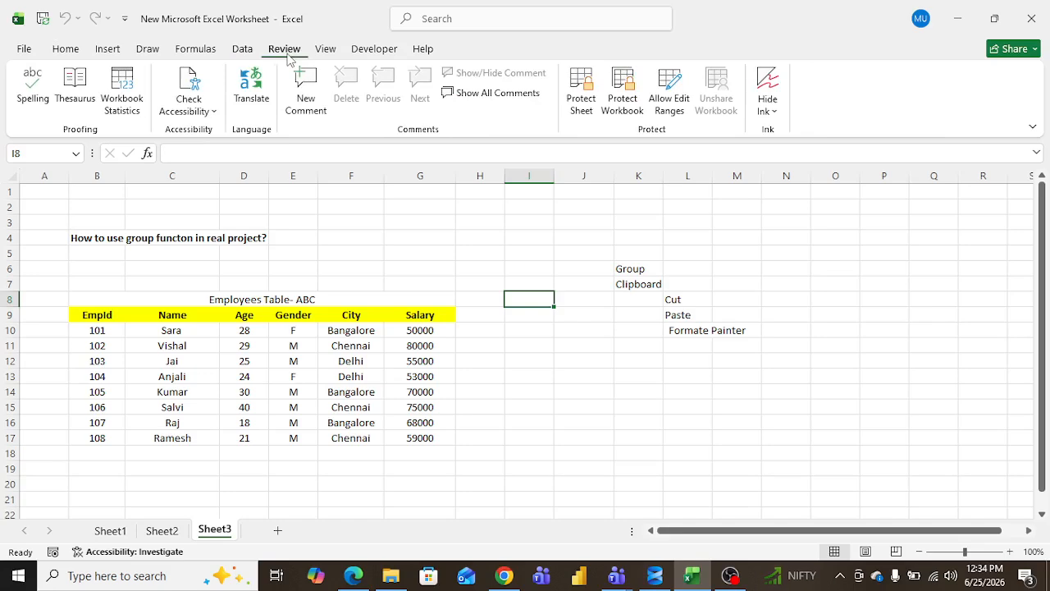
left_click(327, 52)
left_click(380, 54)
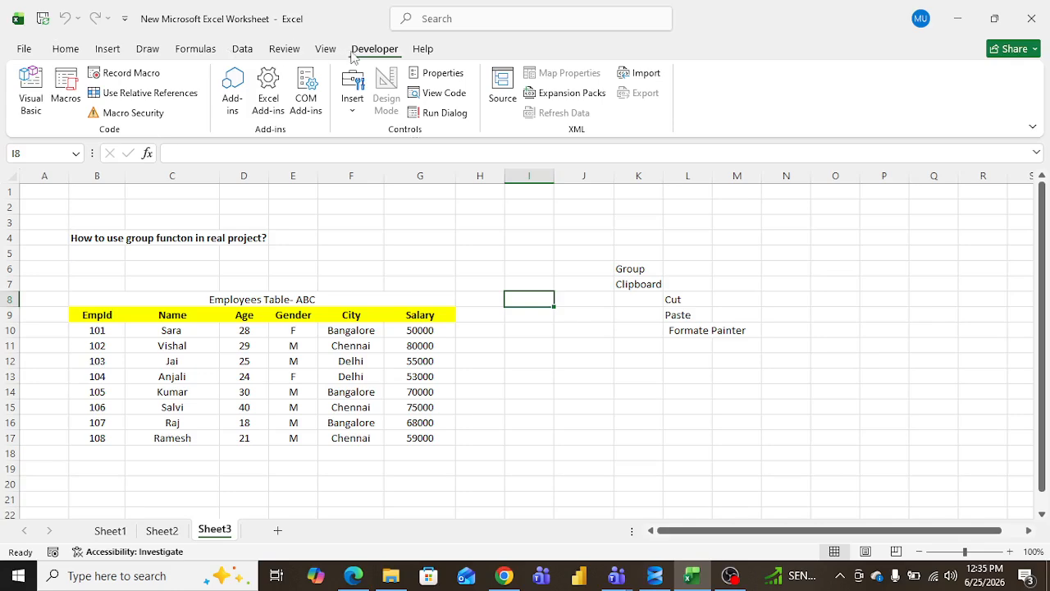
left_click(107, 54)
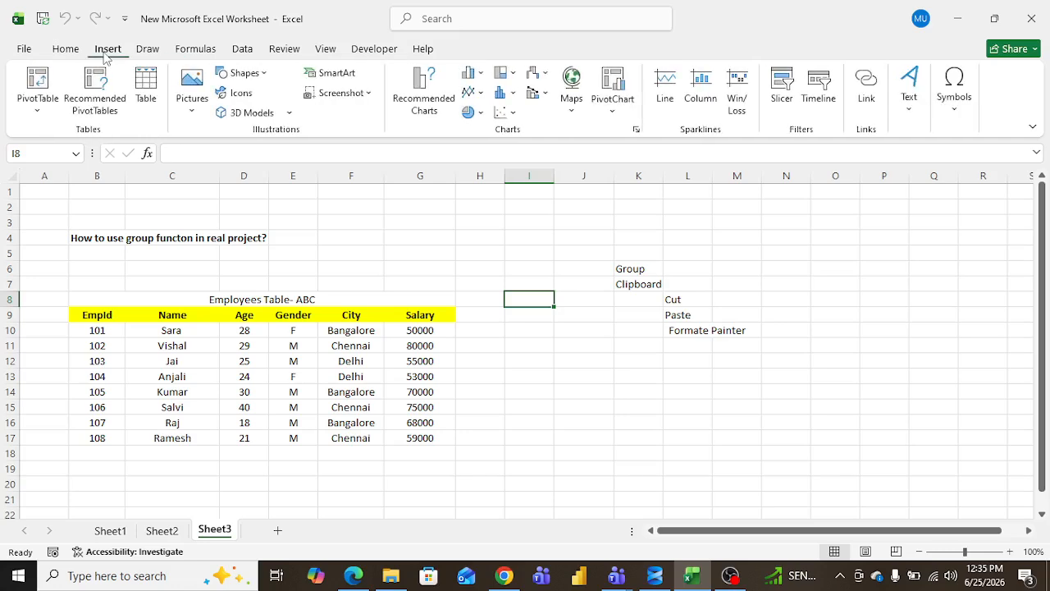
left_click(279, 273)
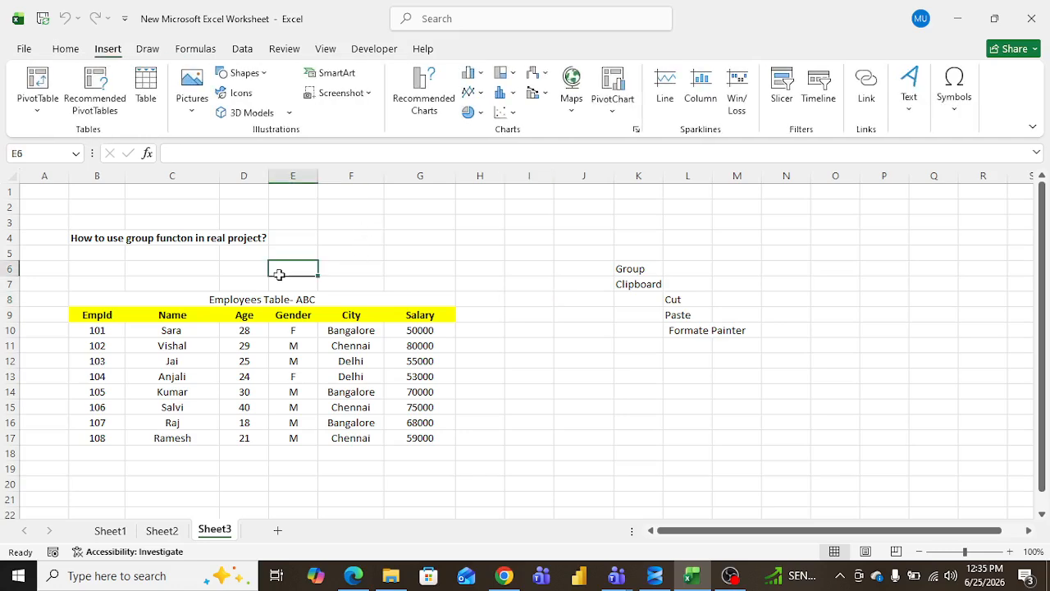
left_click(280, 279)
key("Down")
key("Down")
key("Down")
key("Down")
key("Down")
key("Down")
key("Down")
key("Down")
key("Down")
key("Down")
key("Down")
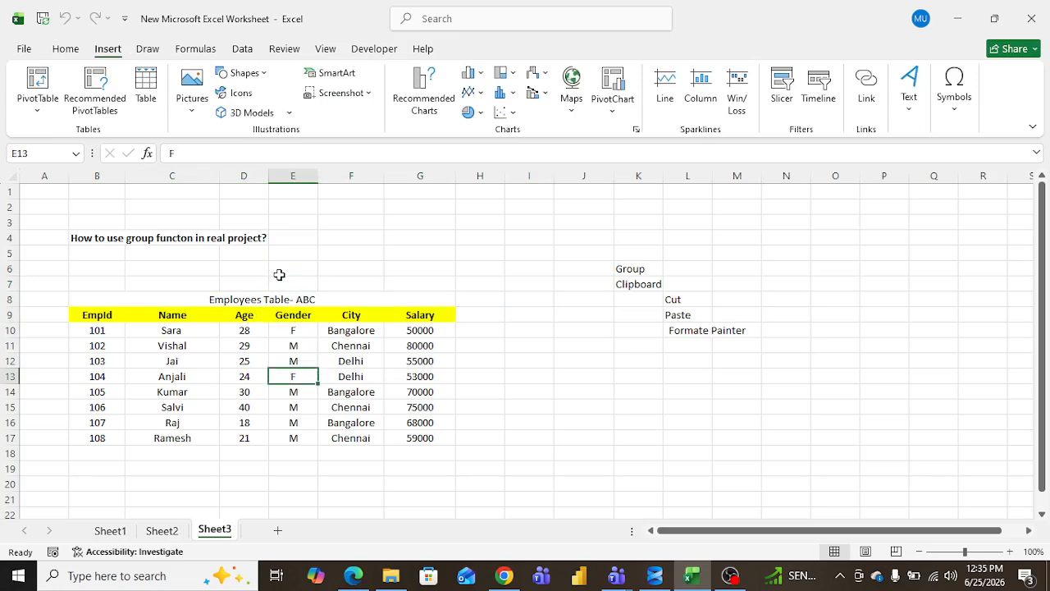
key("Up")
key("Up")
key("Up")
key("Up")
key("Up")
key("Up")
key("Up")
key("Up")
key("Up")
key("Up")
key("Up")
key("Up")
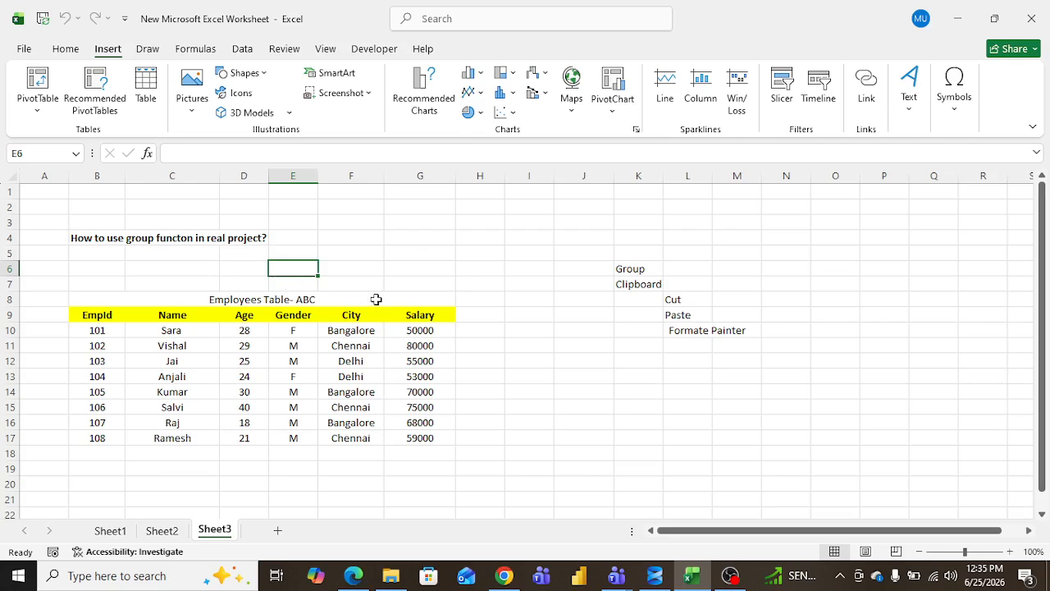
Step: Replace the heading in cell B4 with "How to design charts in Excel?"
left_click(104, 237)
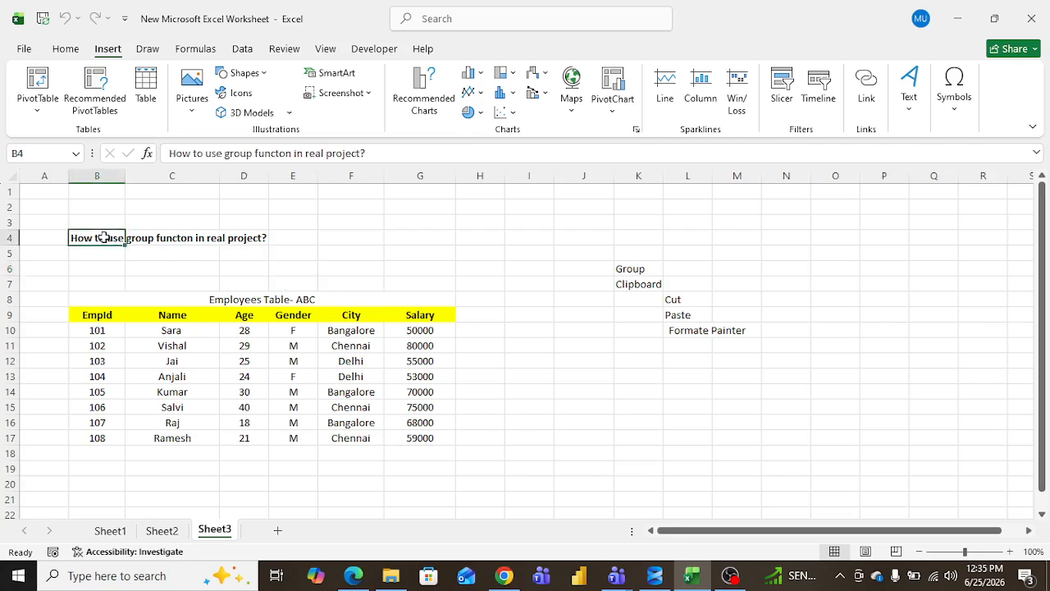
key("BackSpace")
type("Ow")
key("BackSpace")
key("BackSpace")
type("How to desh")
key("BackSpace")
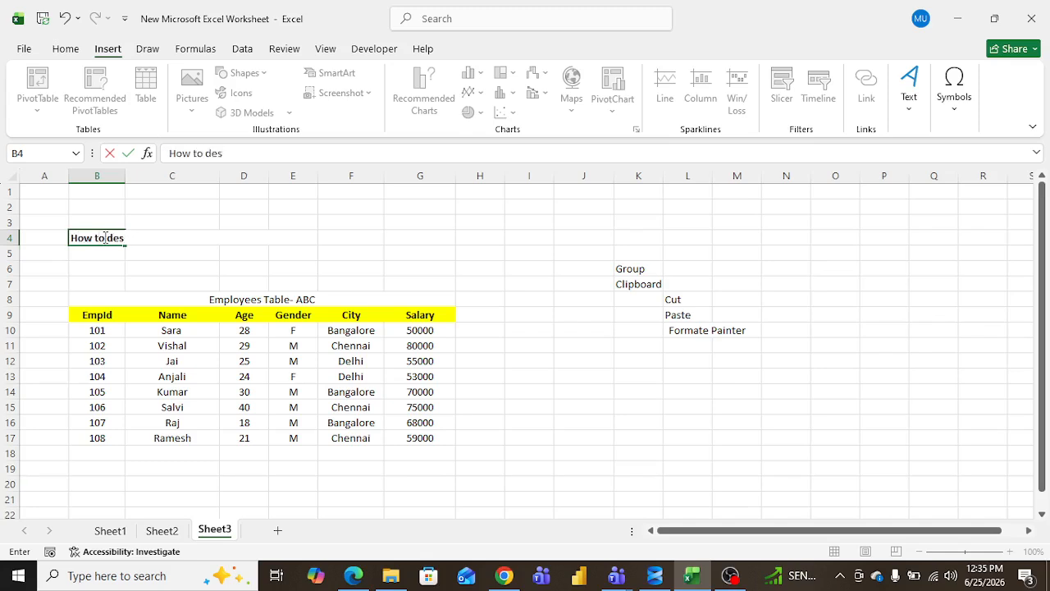
type("ign charts in Excel")
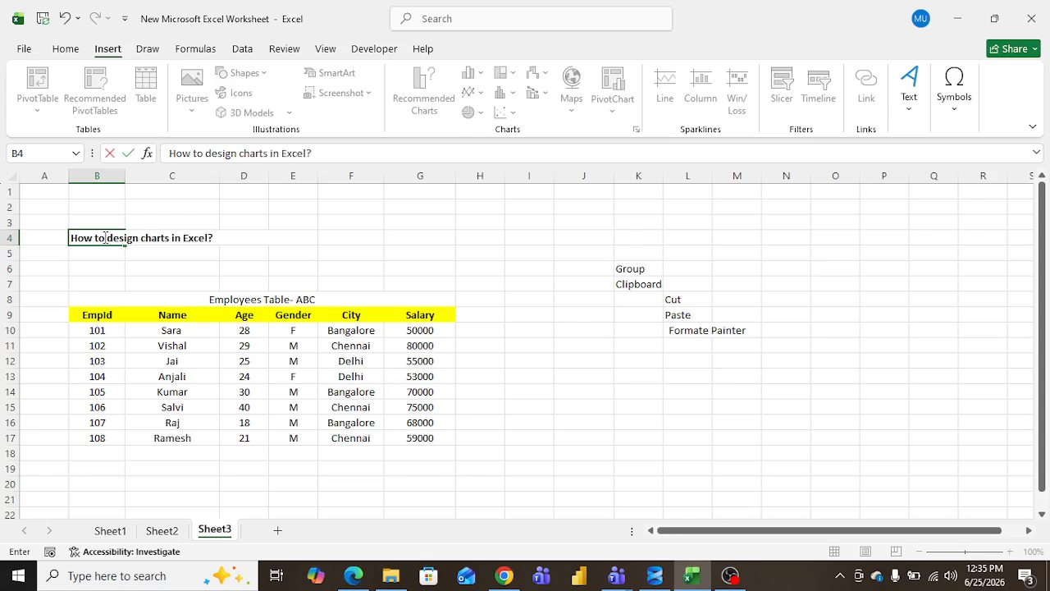
type("?")
key("Return")
left_click(228, 248)
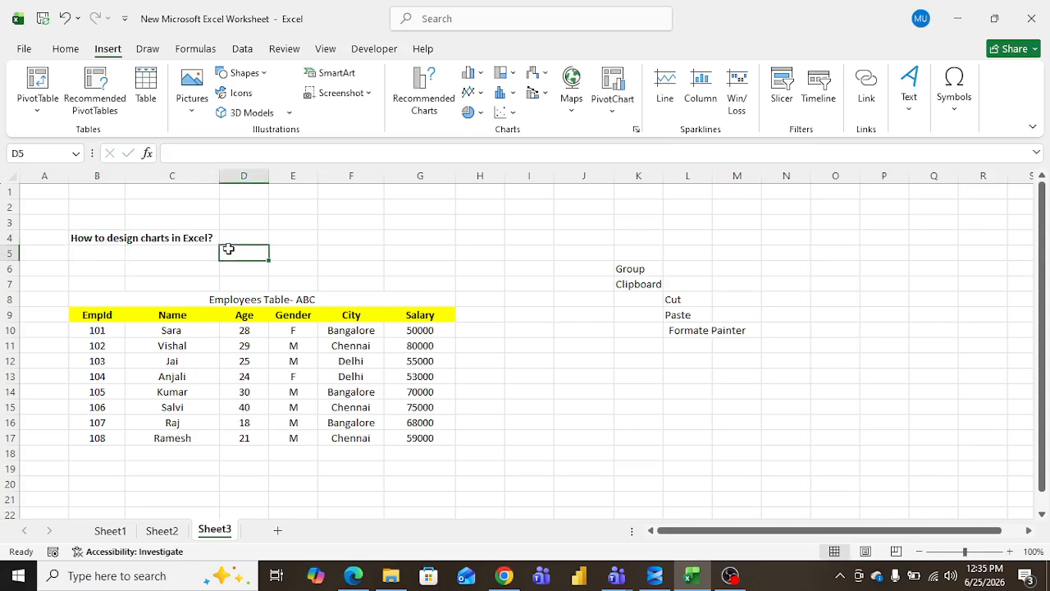
Step: Switch to Chrome and search Google in a new tab for "two tables in pivot excel"
mouse_move(504, 578)
left_click(504, 513)
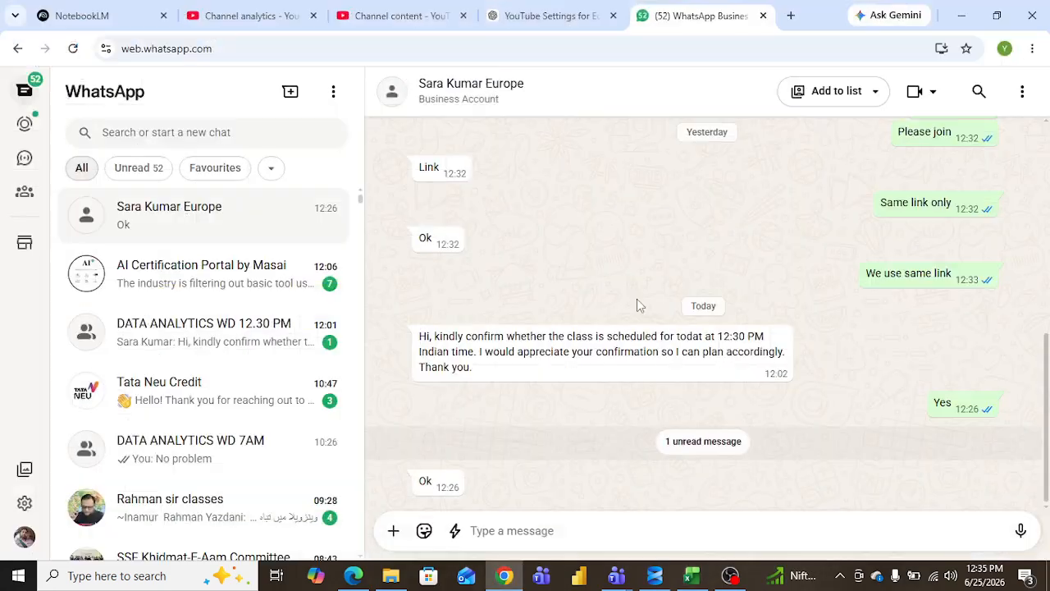
left_click(792, 15)
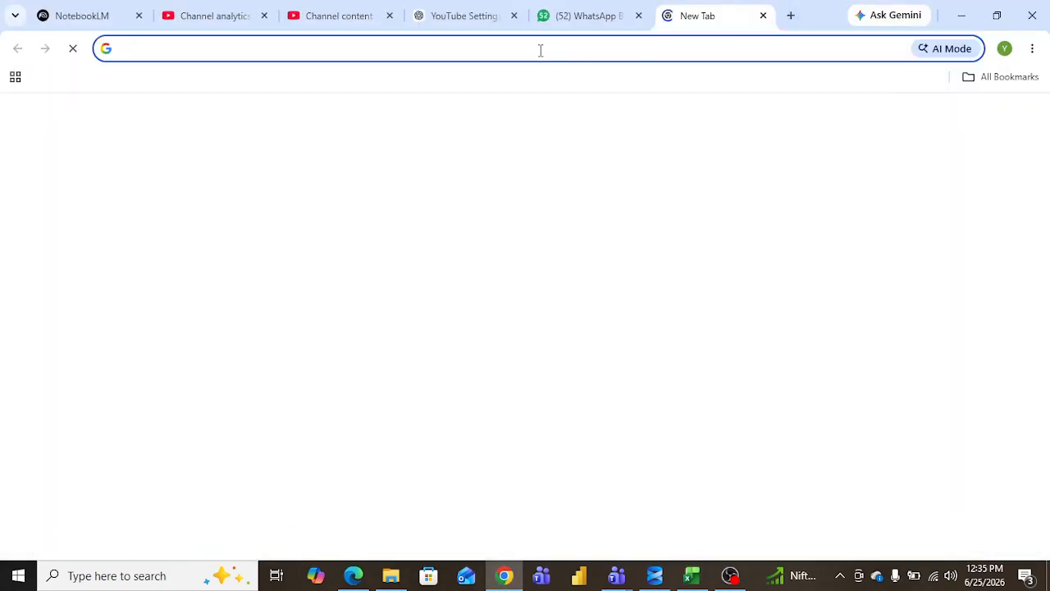
type("cha")
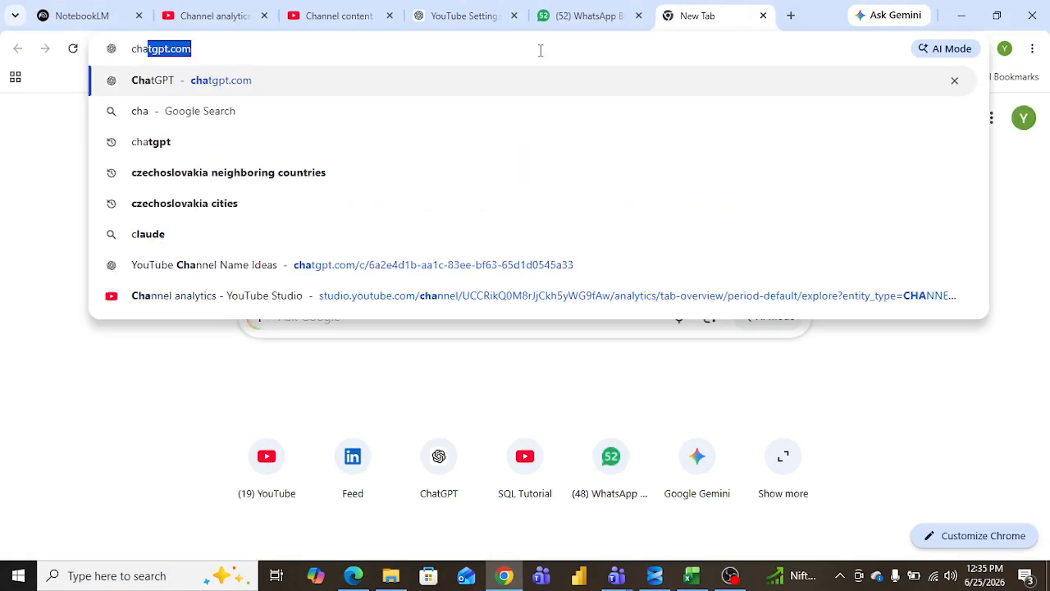
type("rts in p")
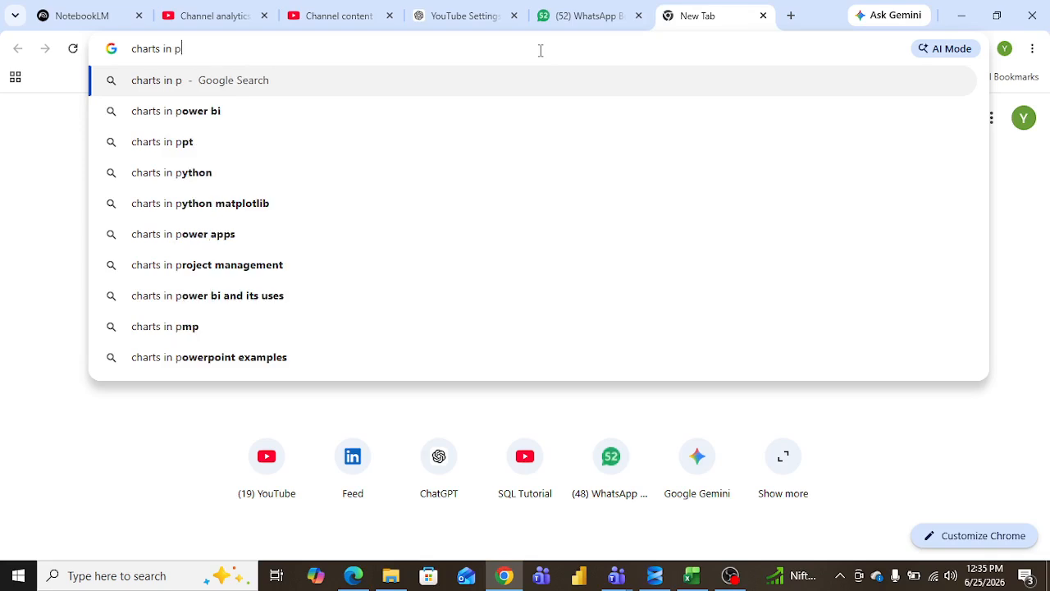
type("ivote e")
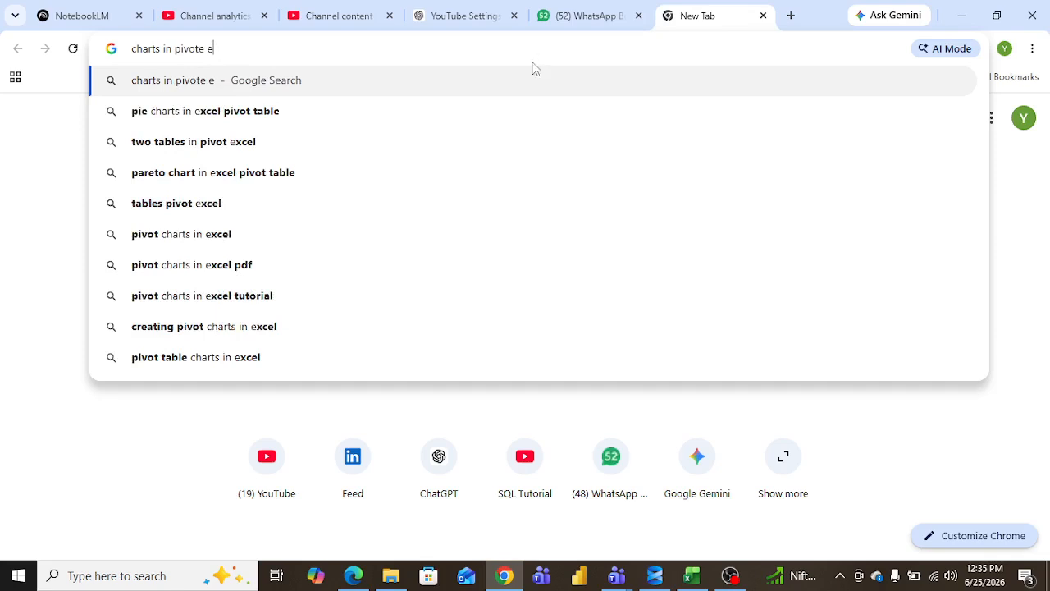
left_click(220, 146)
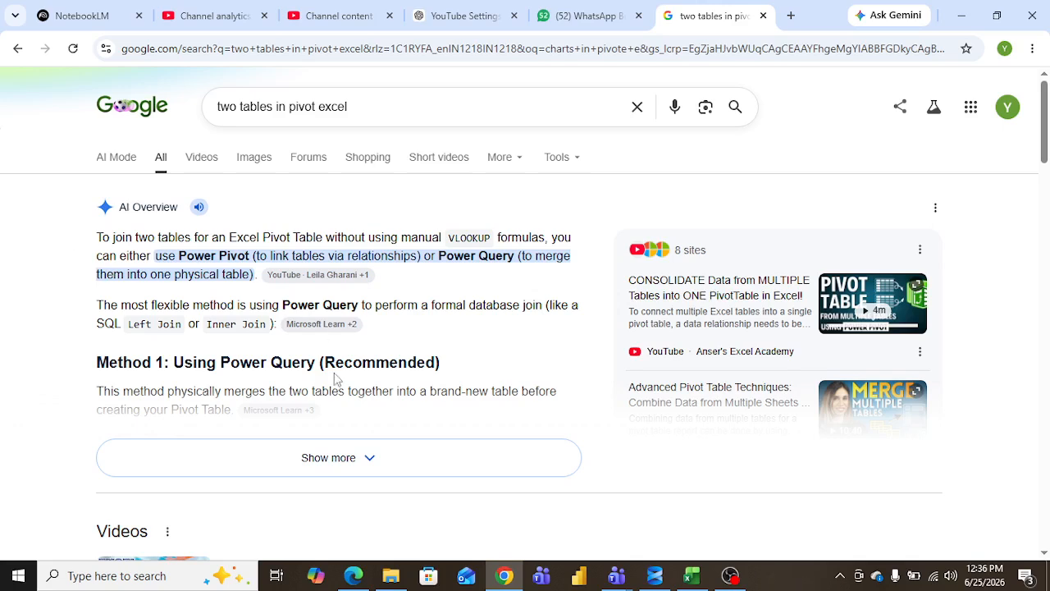
Step: Expand the AI overview, read its Power Query method for joining two tables, and return to the Excel workbook
left_click(321, 325)
left_click(370, 457)
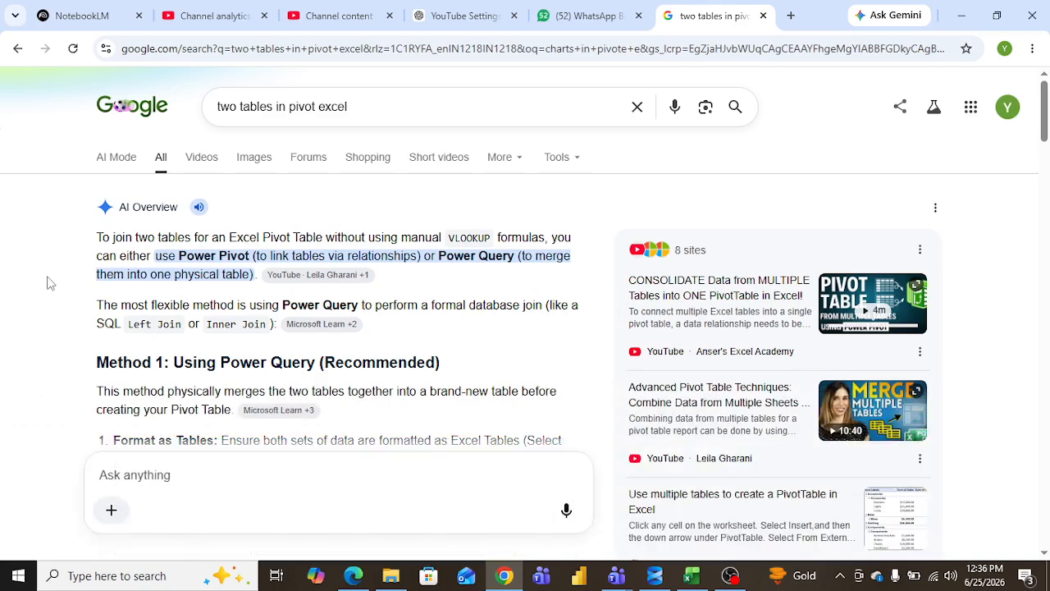
scroll(48, 280, "down", 3)
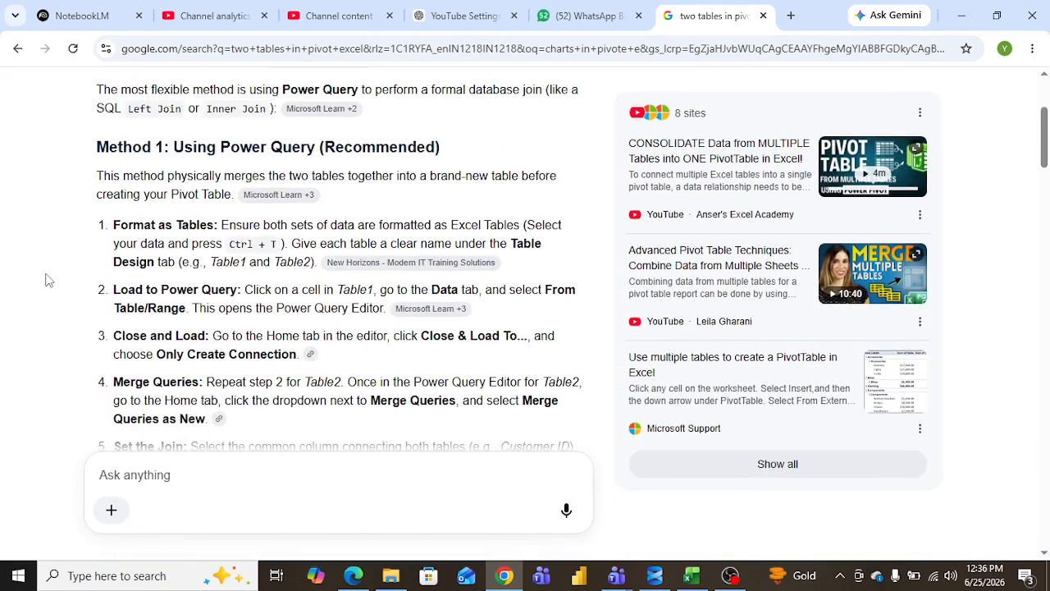
scroll(46, 279, "down", 2)
scroll(46, 280, "up", 1)
scroll(49, 280, "up", 3)
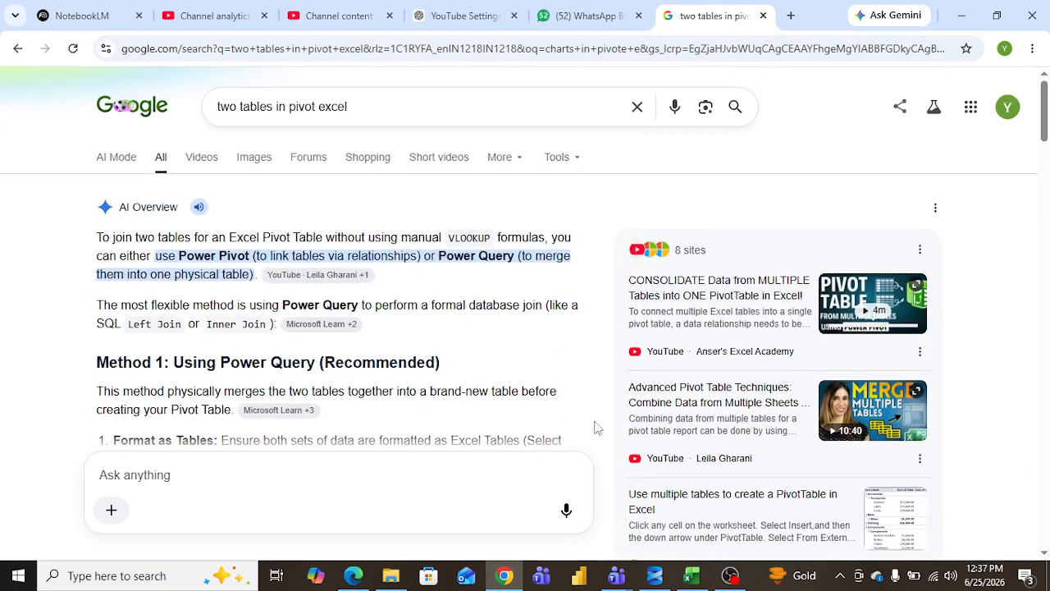
left_click(966, 15)
left_click(298, 280)
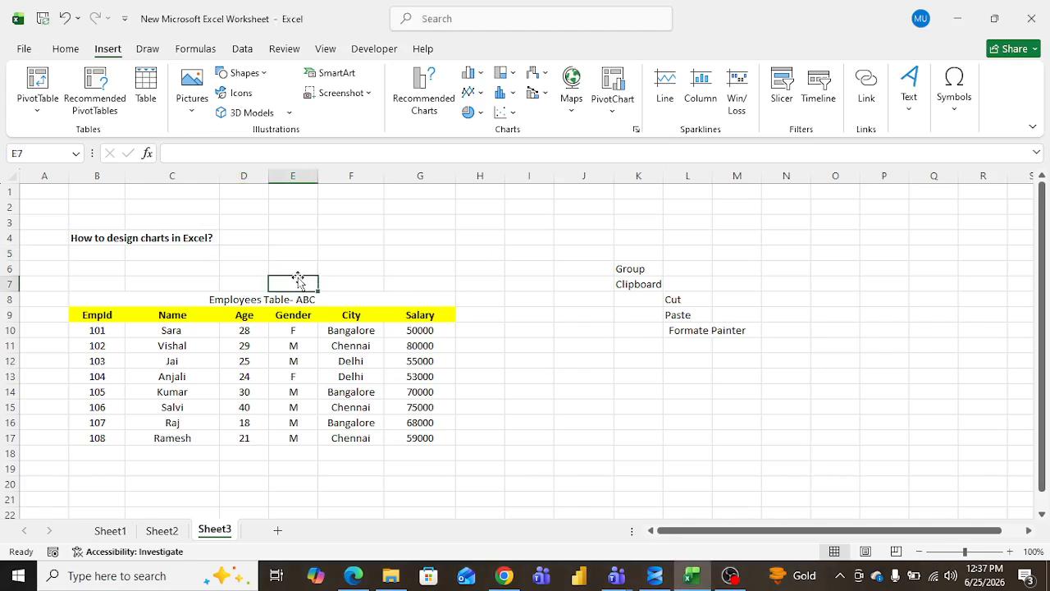
left_click_drag(99, 319, 286, 345)
left_click(362, 374)
left_click_drag(116, 313, 430, 431)
left_click(532, 366)
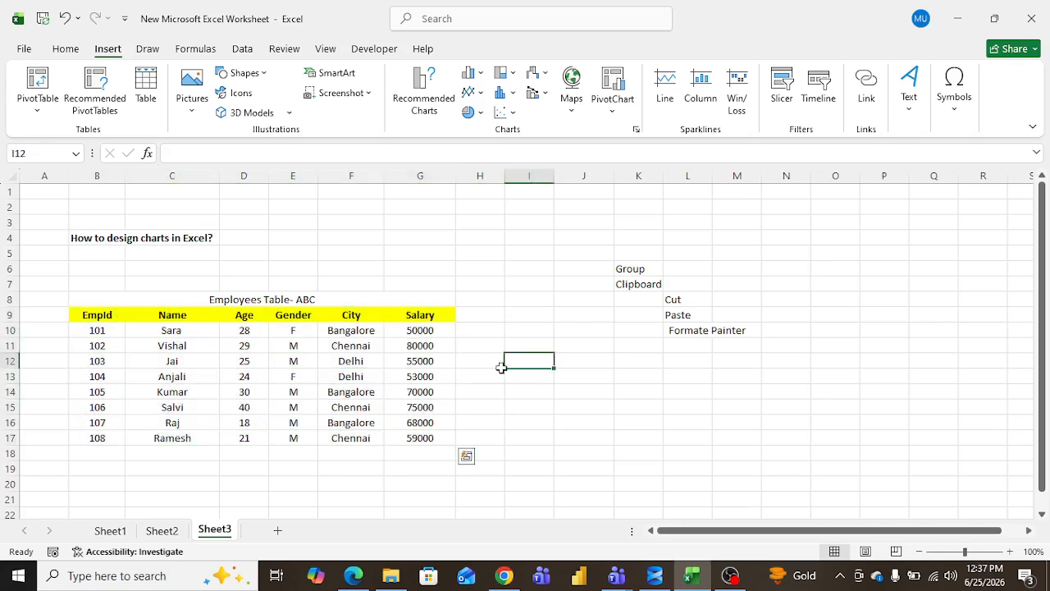
left_click(355, 363)
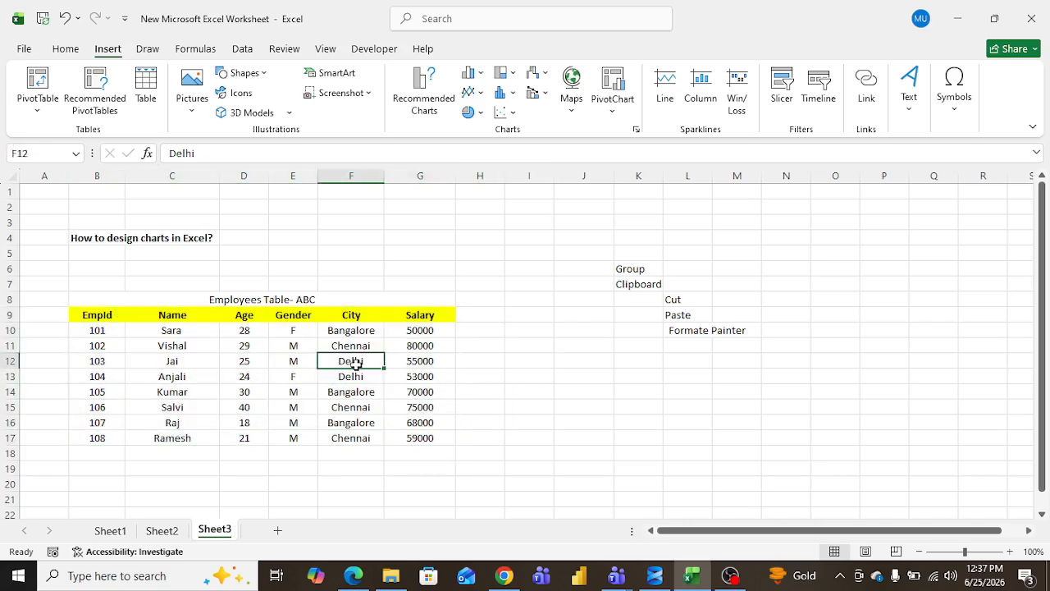
Step: Create a PivotChart on a new worksheet from the employees table in range B9:G17
left_click_drag(100, 315, 409, 438)
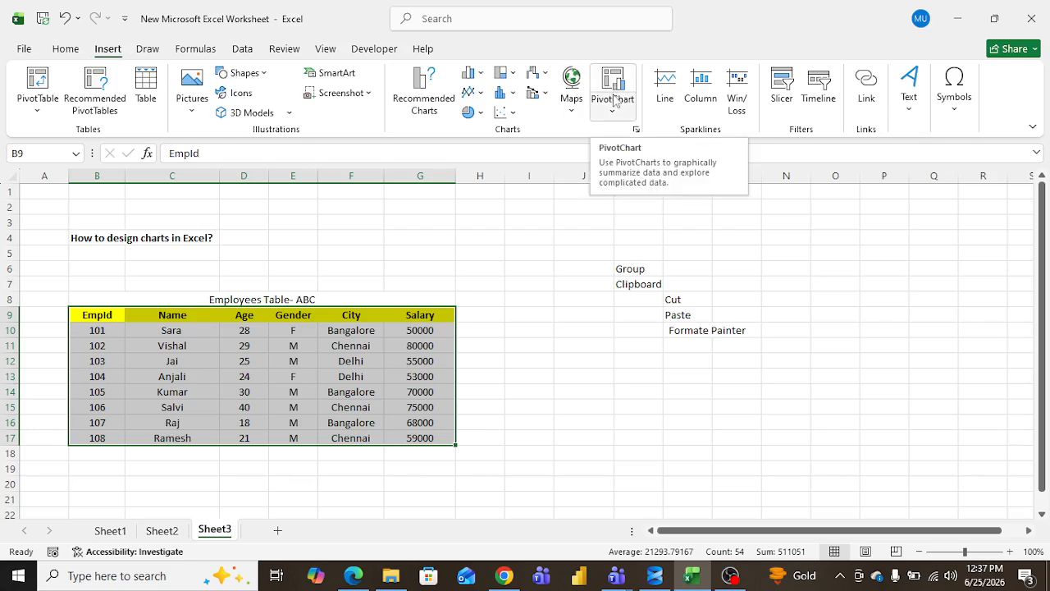
left_click(38, 112)
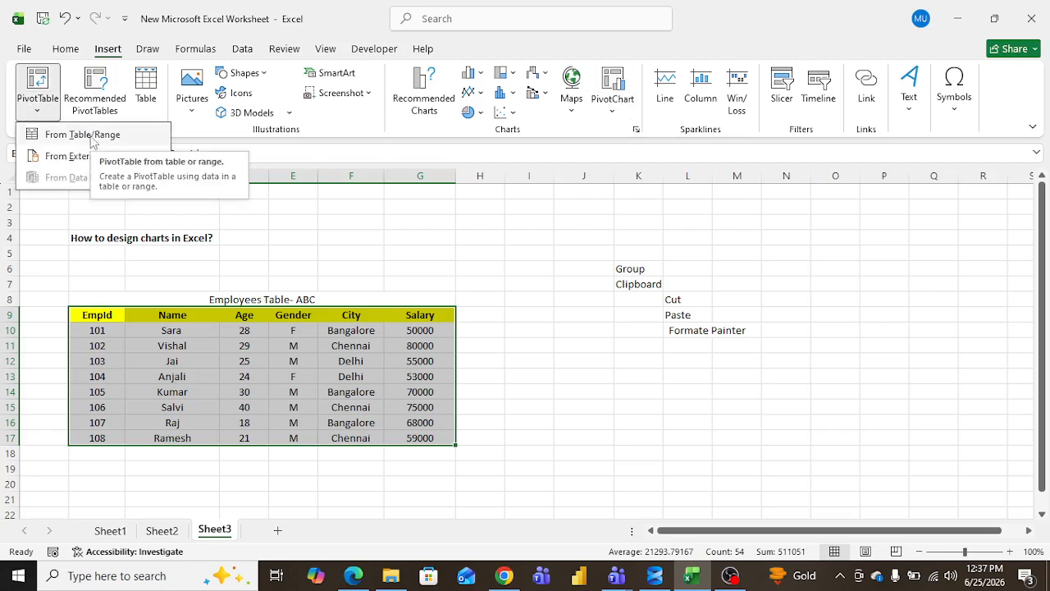
left_click(297, 245)
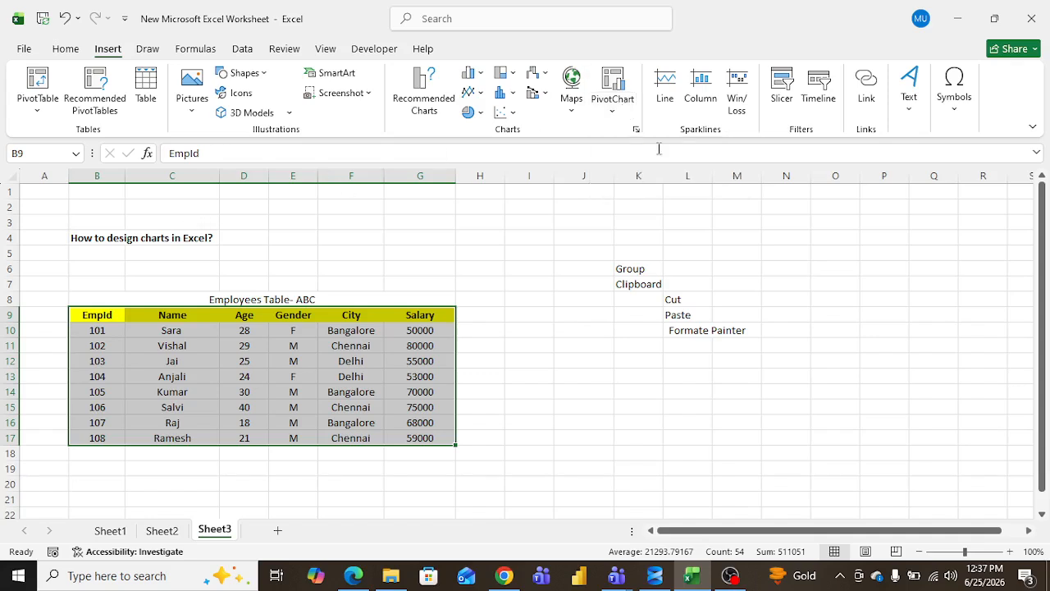
left_click(613, 90)
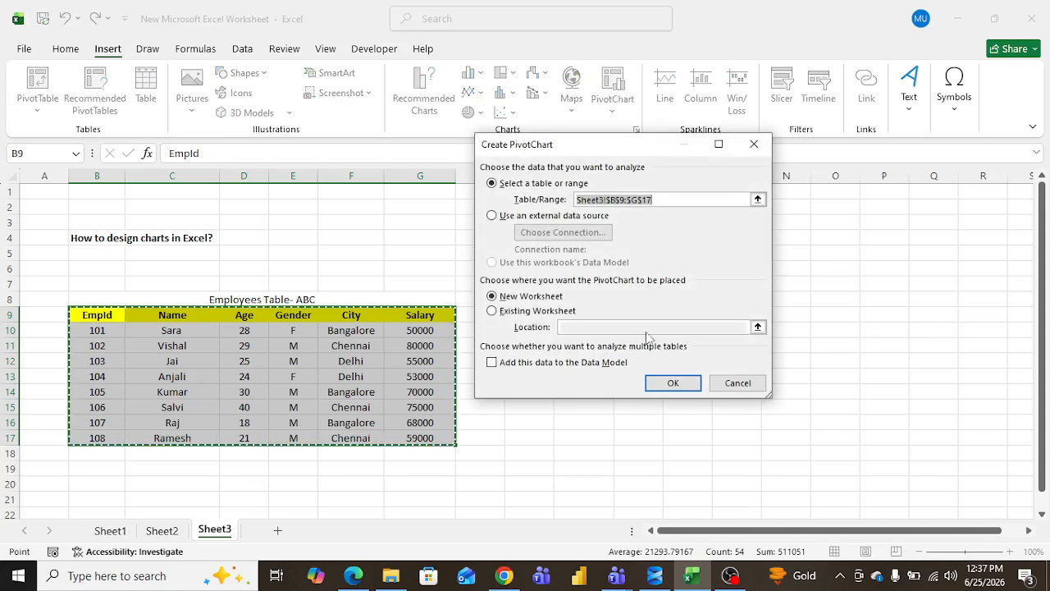
left_click(673, 383)
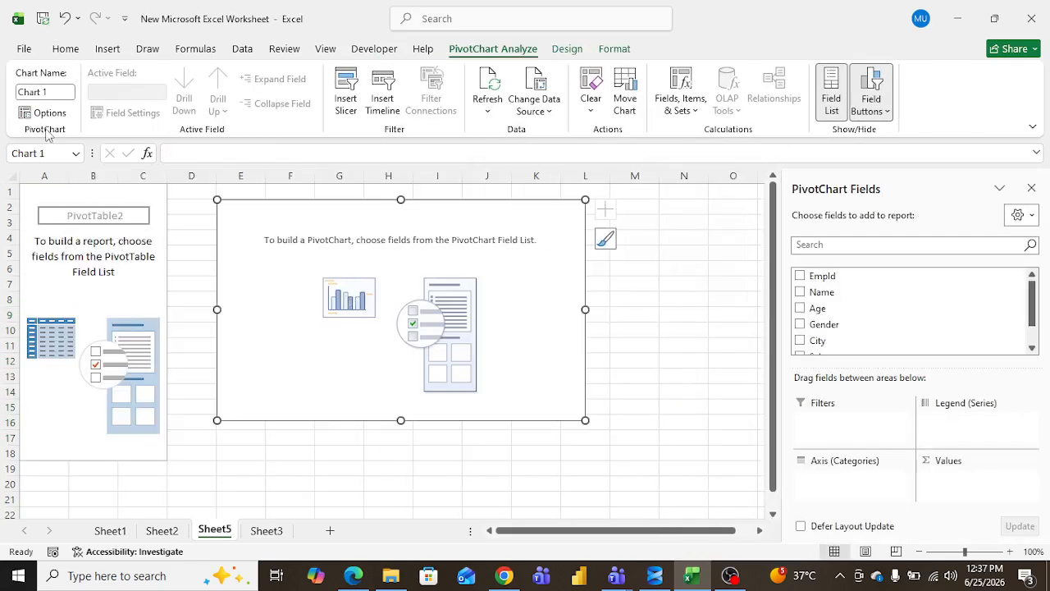
left_click(106, 51)
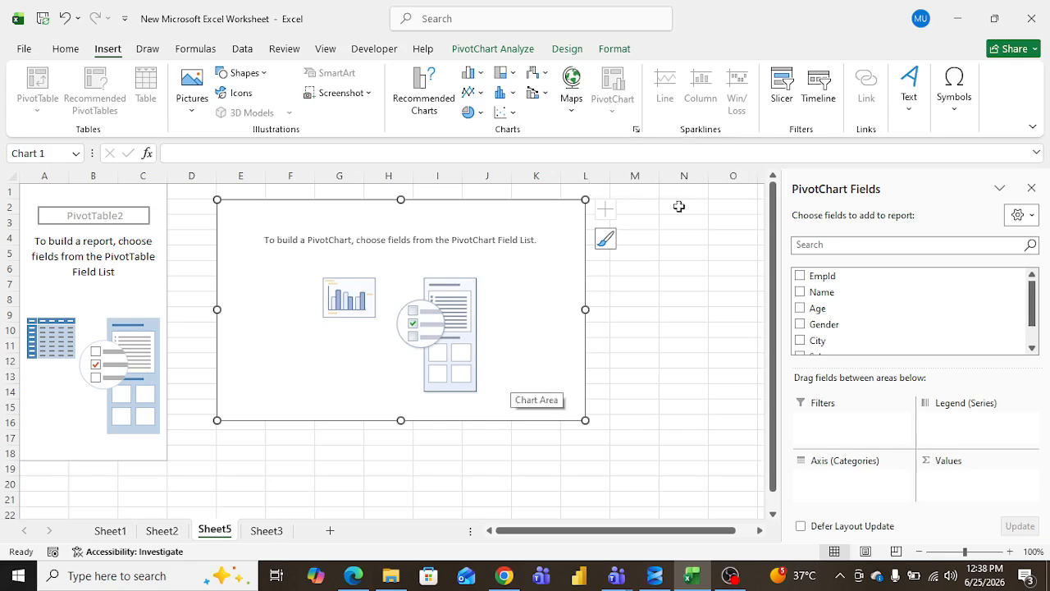
Step: Delete the Sheet5 worksheet that holds the empty PivotChart
right_click(216, 532)
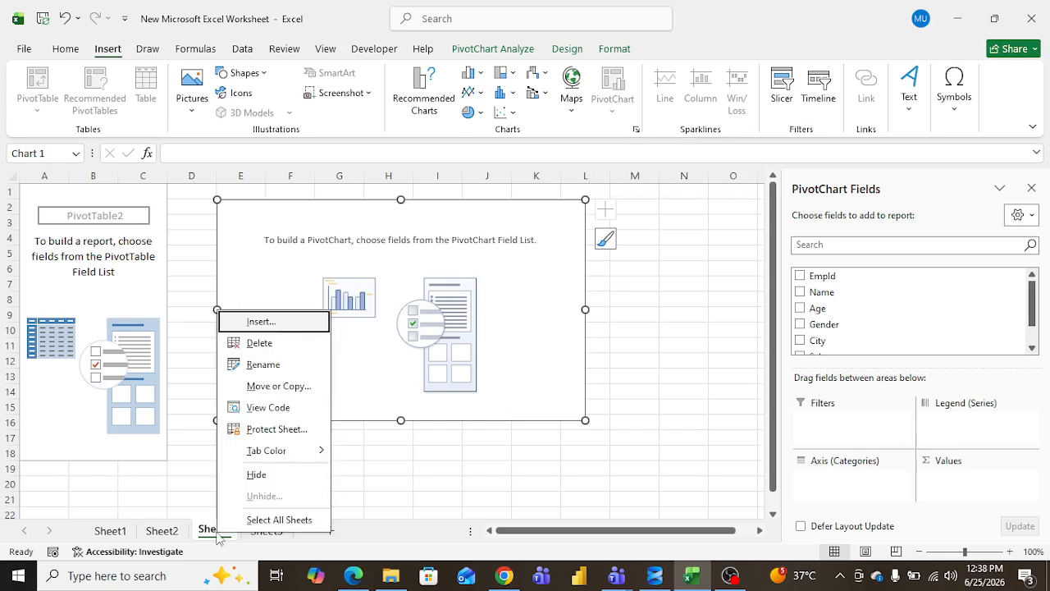
left_click(259, 343)
left_click(566, 325)
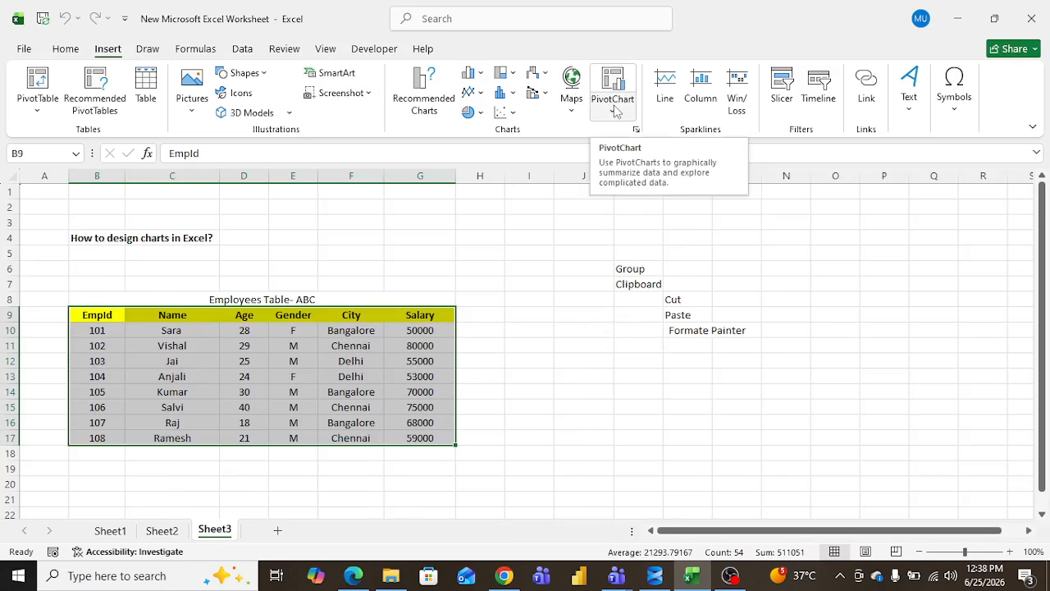
Step: Create an empty PivotTable on a new worksheet from the employees table in range B9:G17
left_click(38, 92)
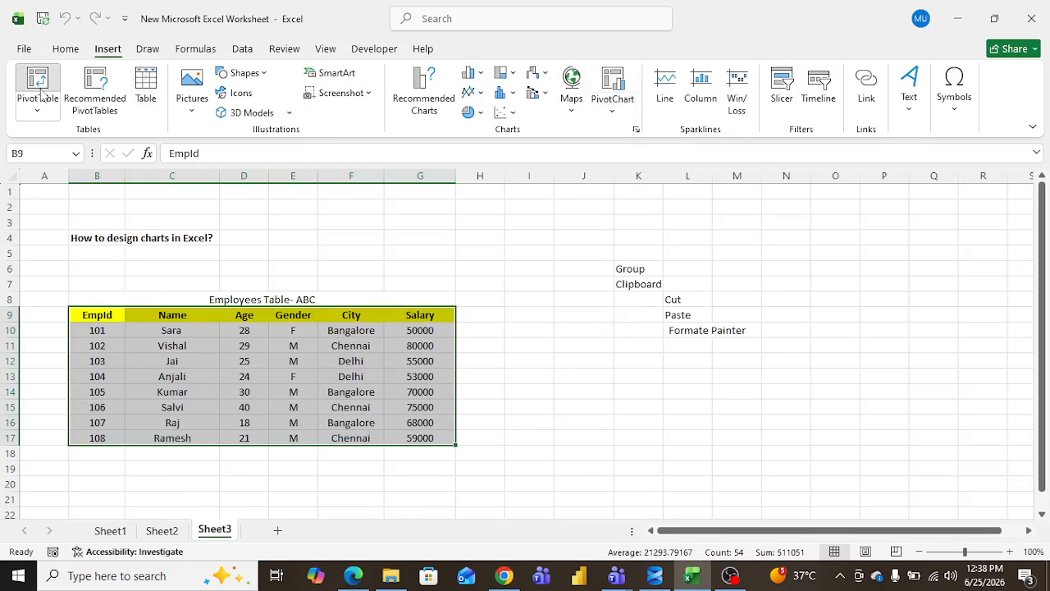
left_click(697, 393)
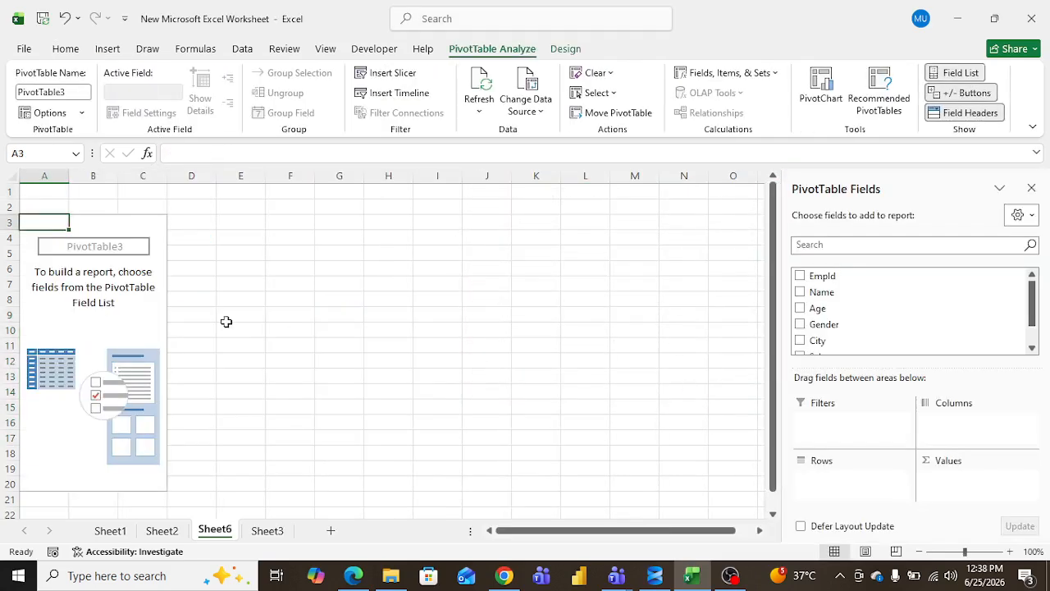
left_click_drag(52, 195, 209, 480)
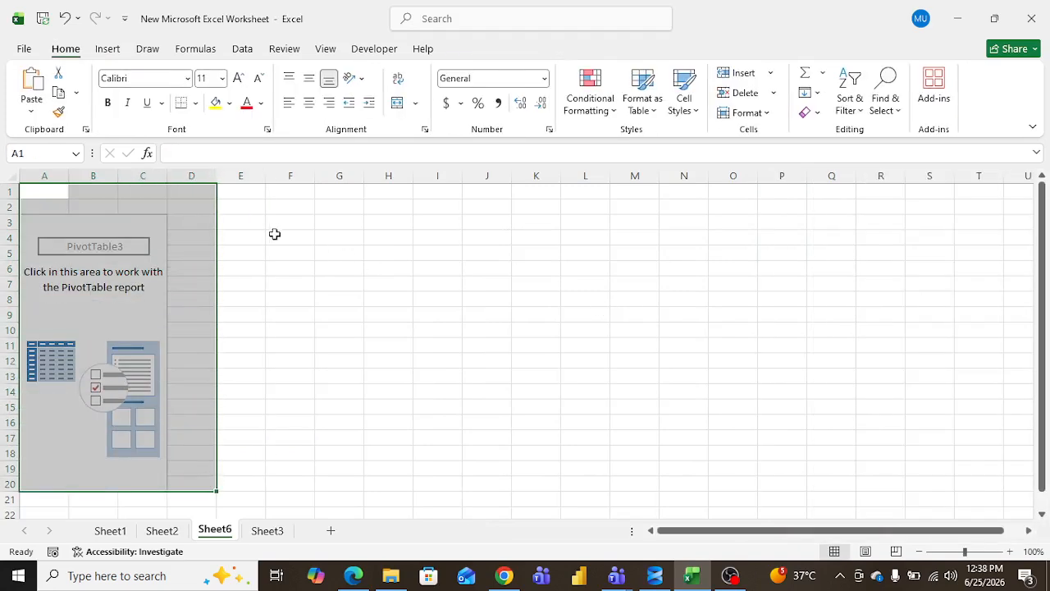
left_click(271, 233)
left_click(157, 233)
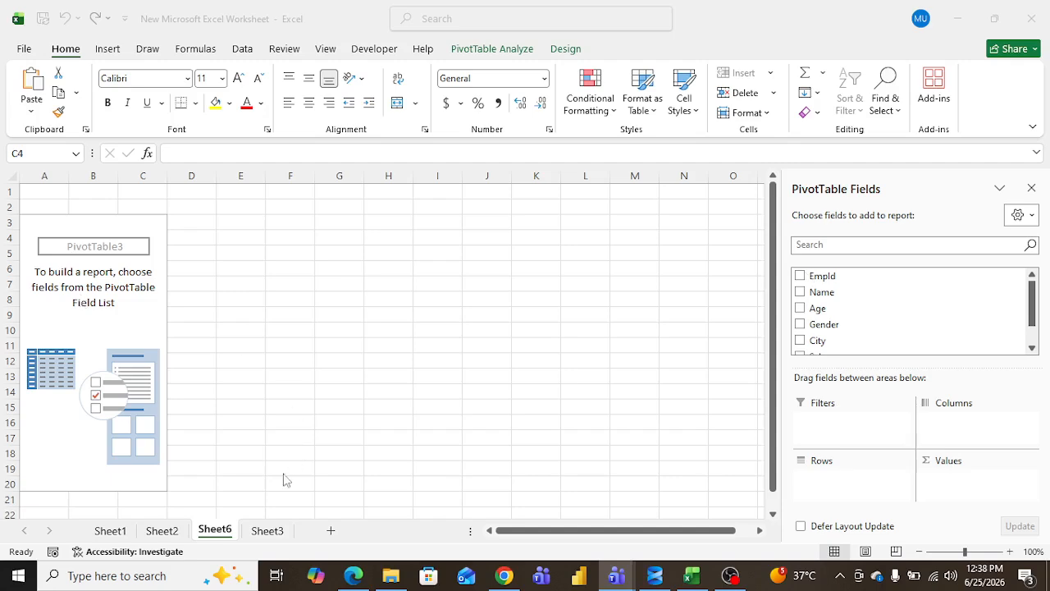
Step: Delete the Sheet6 worksheet that holds the empty PivotTable
left_click(215, 532)
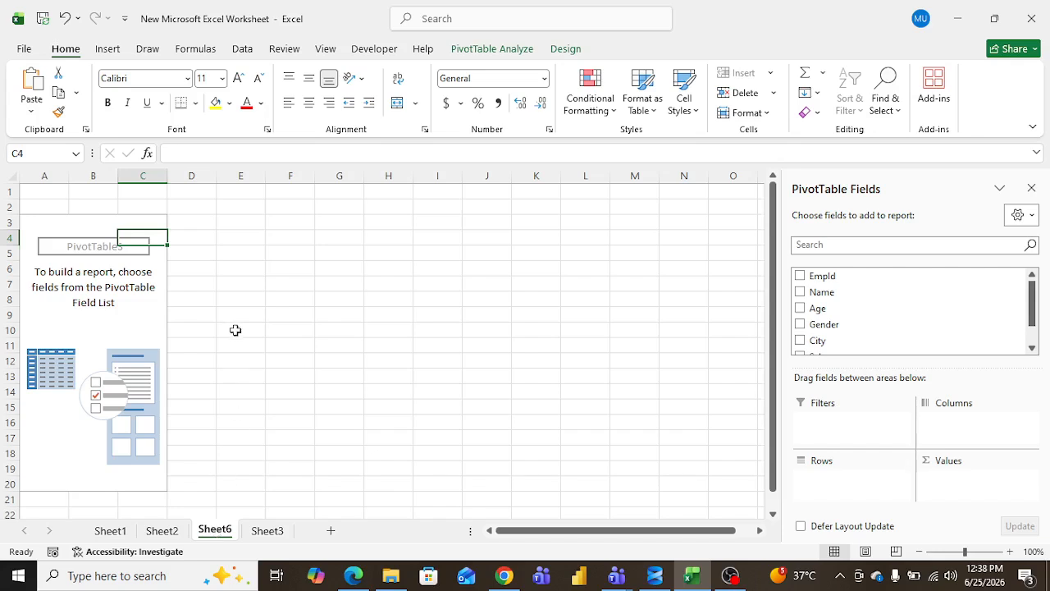
right_click(226, 533)
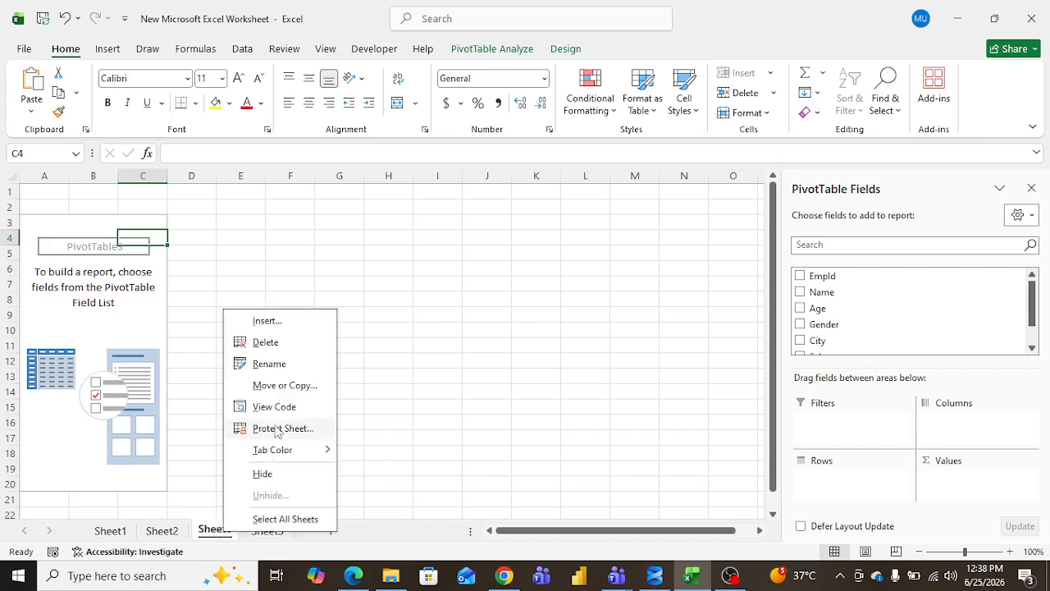
left_click(266, 343)
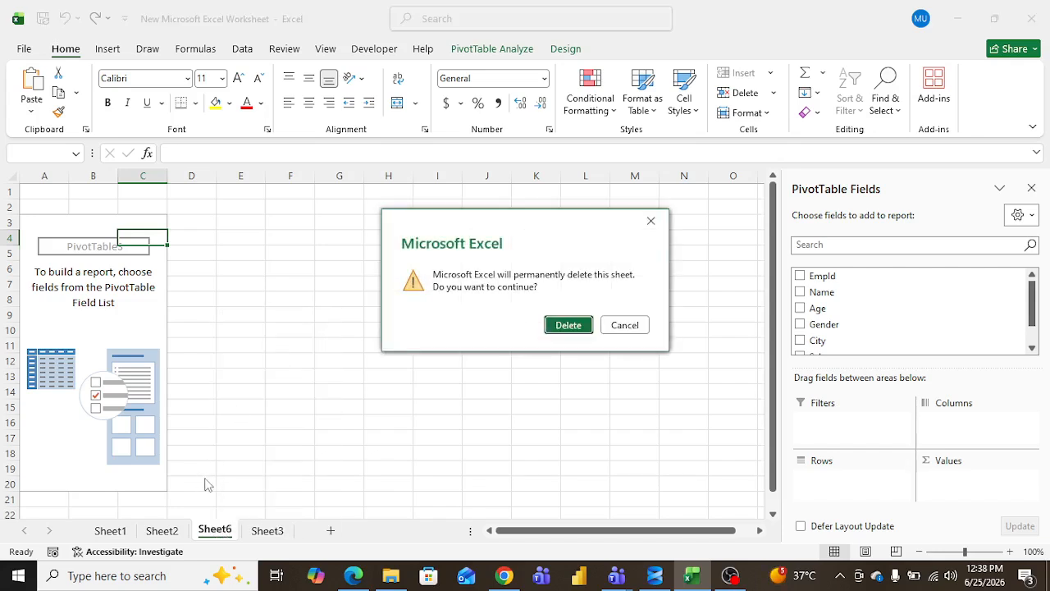
left_click(577, 325)
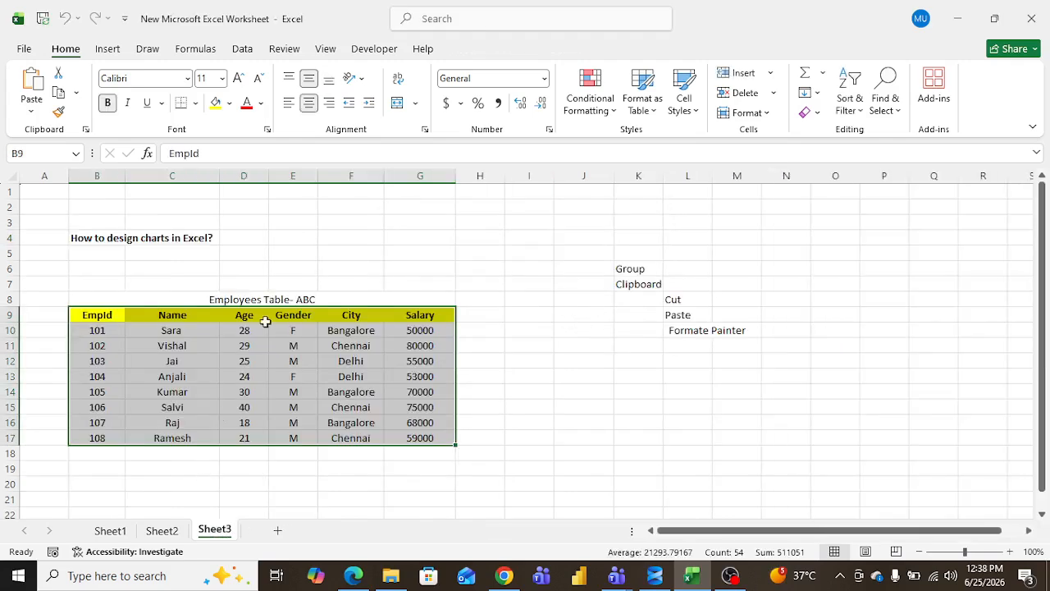
Step: Create a PivotChart on a new worksheet from Sheet3 range B9:G17 and move the empty chart over to start at column G
left_click(108, 48)
left_click(624, 113)
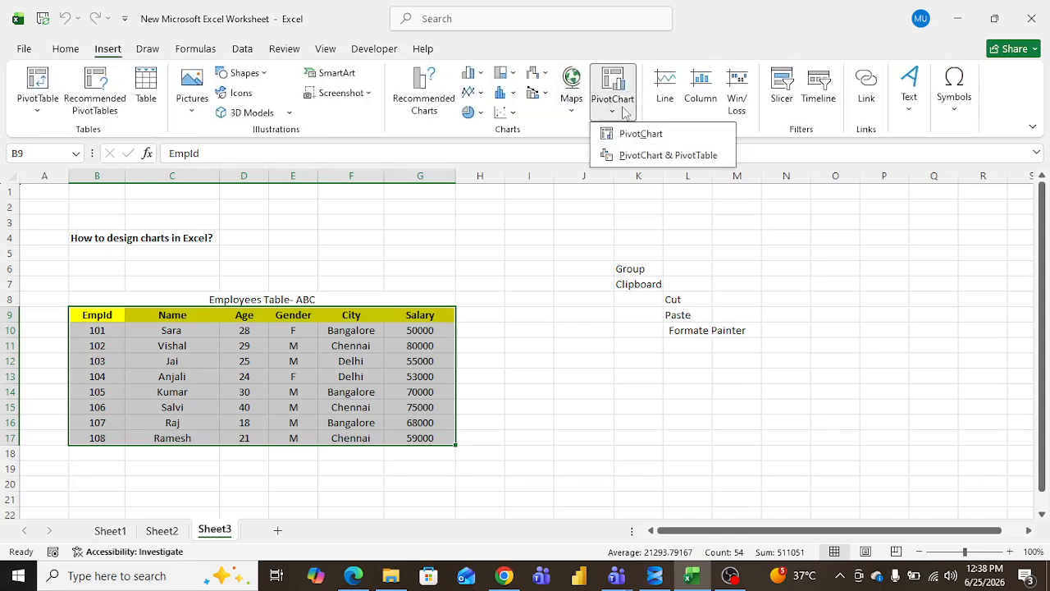
left_click(644, 136)
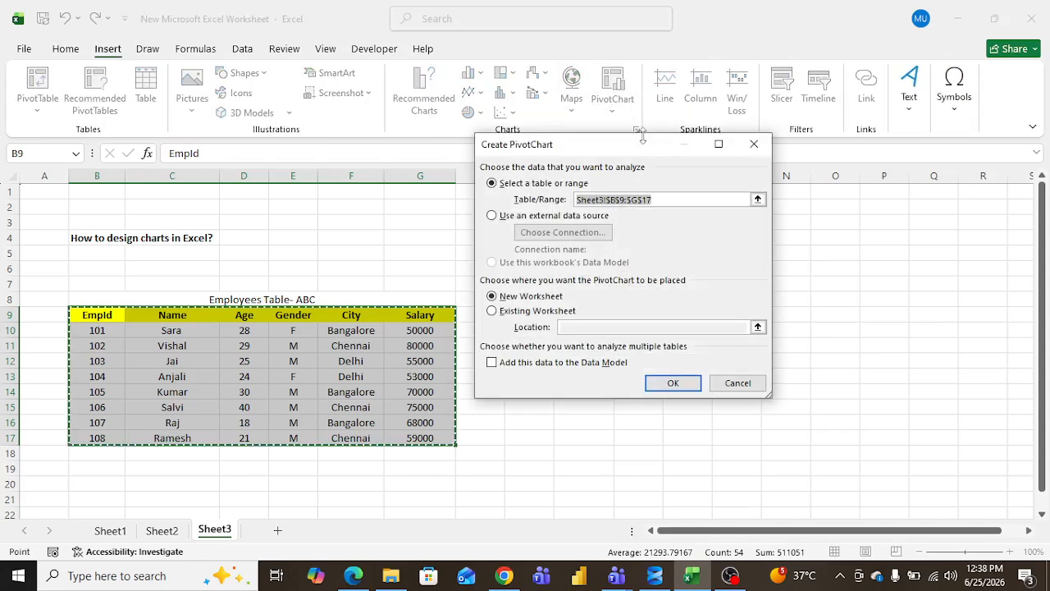
left_click(673, 383)
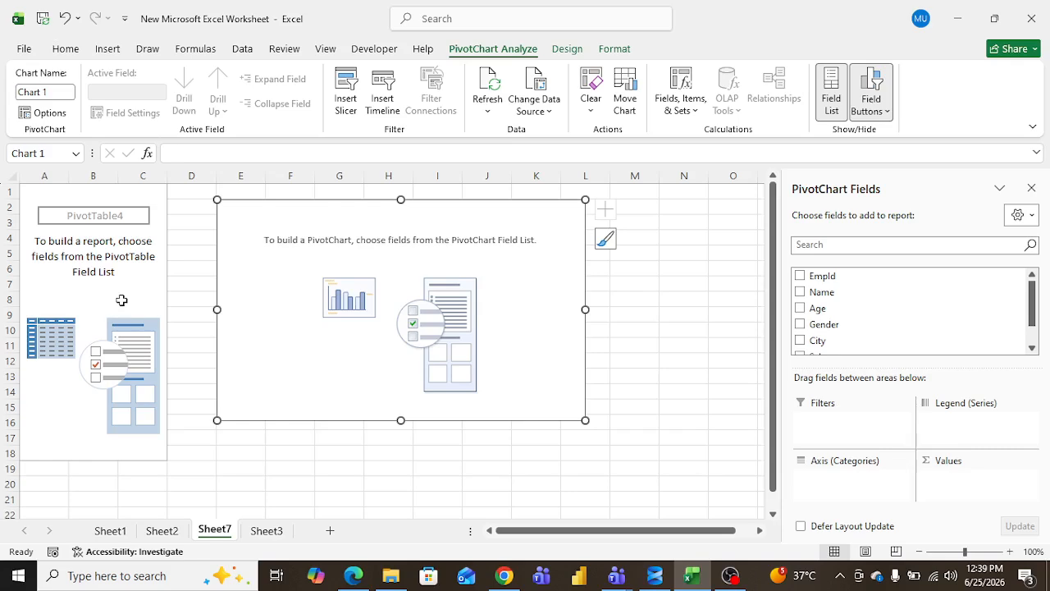
left_click_drag(417, 211, 540, 208)
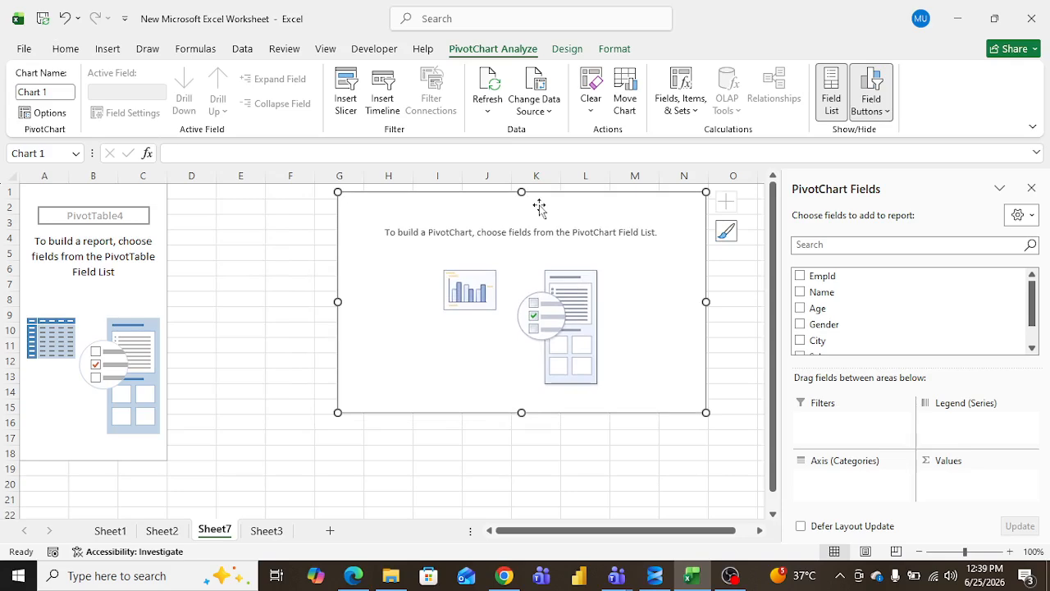
Step: Check the source table on Sheet3, then add Name and City as axis categories and Salary as values to the PivotChart on Sheet7
left_click(270, 532)
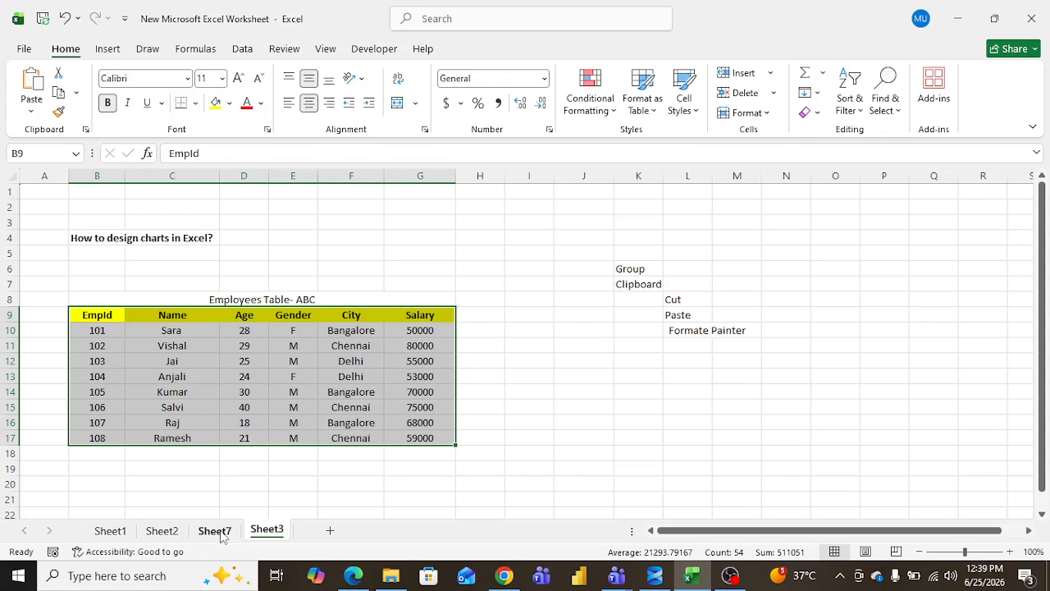
left_click(215, 531)
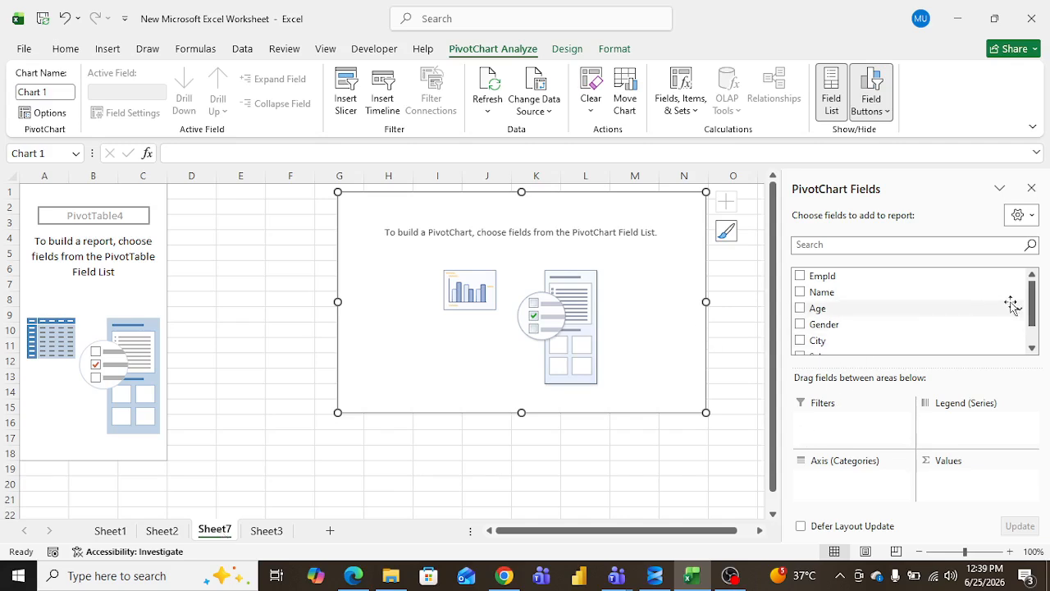
mouse_move(1034, 310)
left_mouse_down()
mouse_move(1041, 318)
mouse_move(1039, 305)
left_mouse_up()
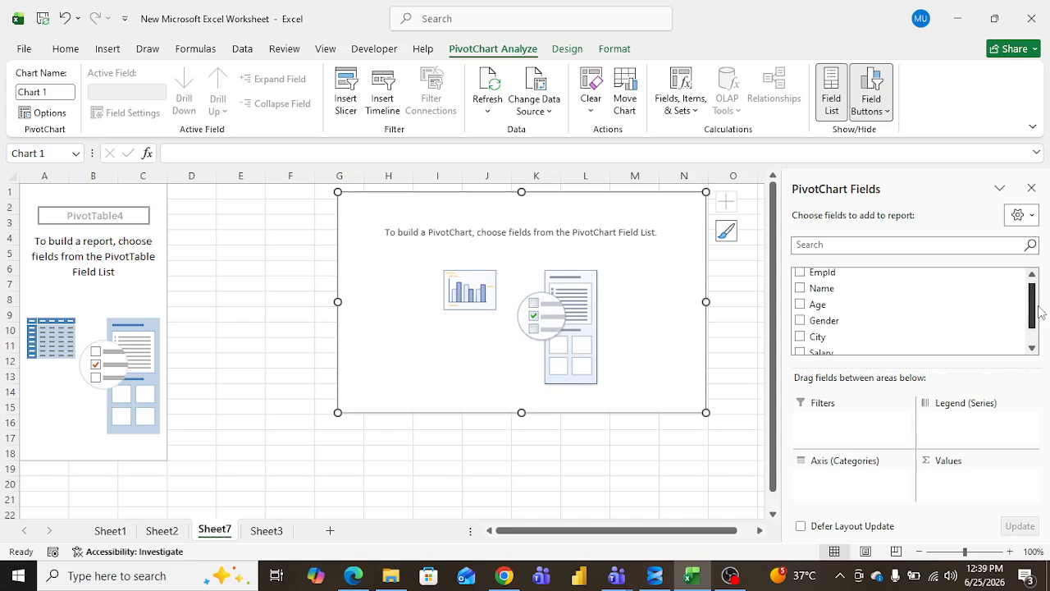
left_click(802, 289)
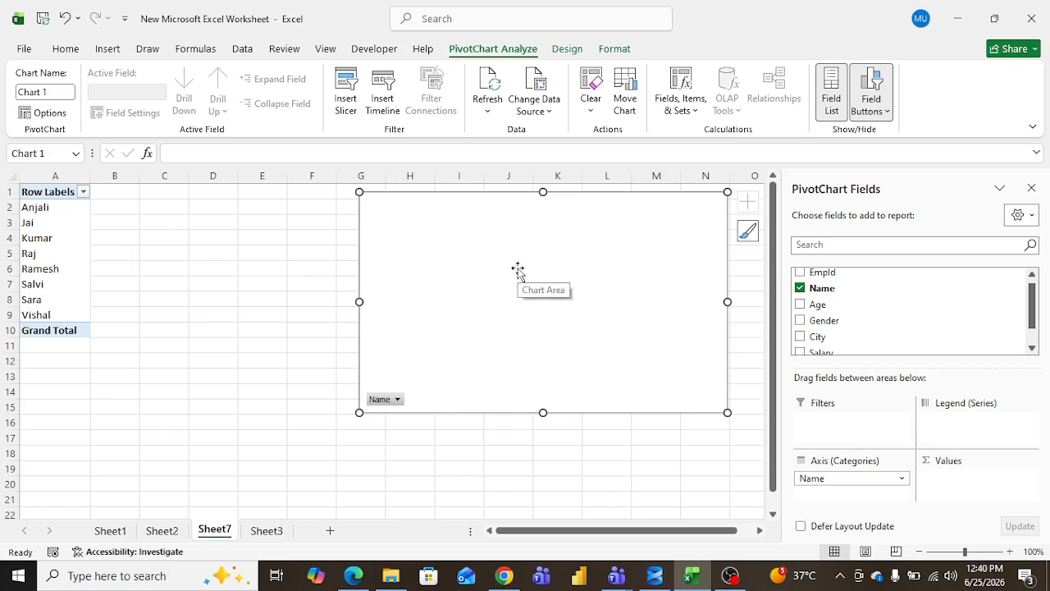
mouse_move(1036, 312)
left_mouse_down()
mouse_move(1035, 329)
mouse_move(1034, 310)
left_mouse_up()
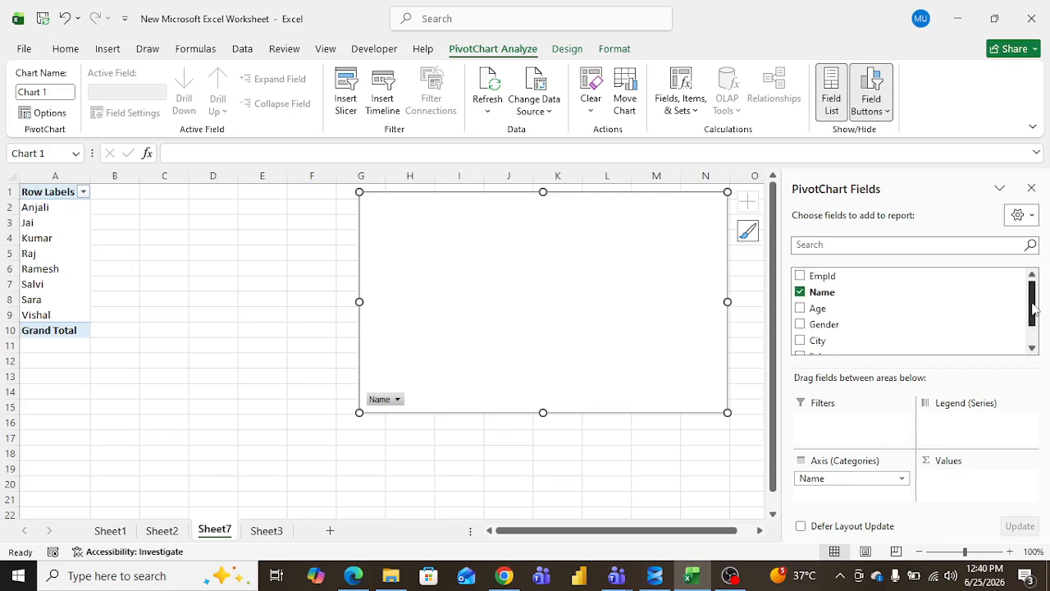
left_click(800, 338)
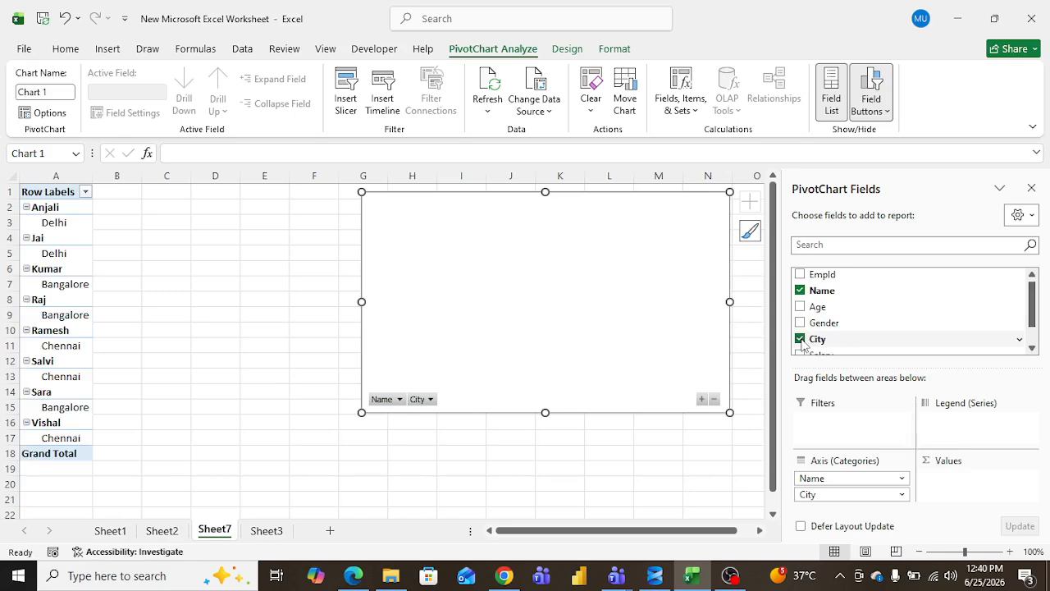
scroll(1022, 307, "down", 2)
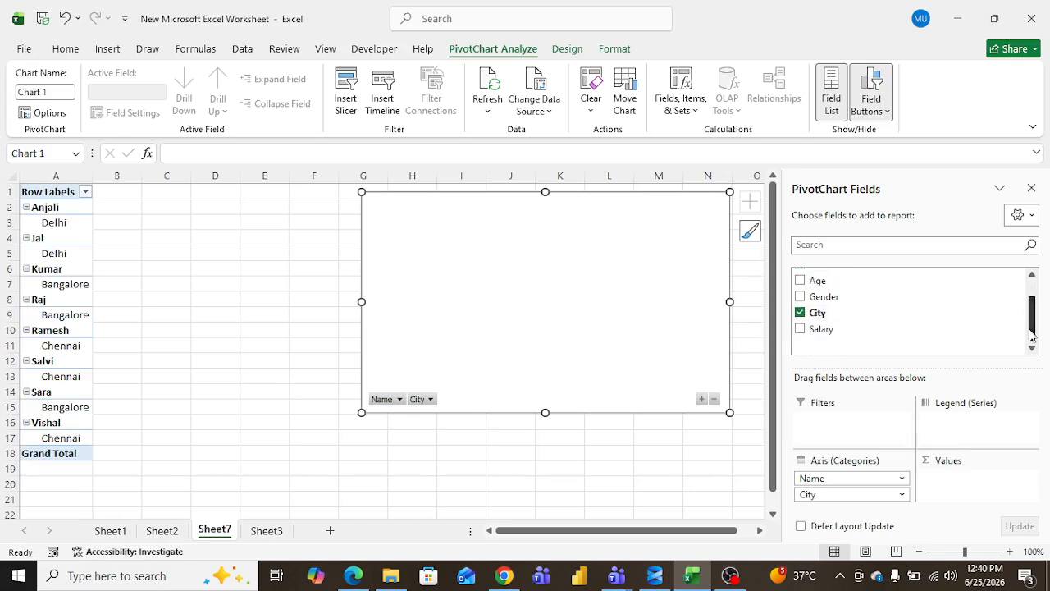
left_click(801, 329)
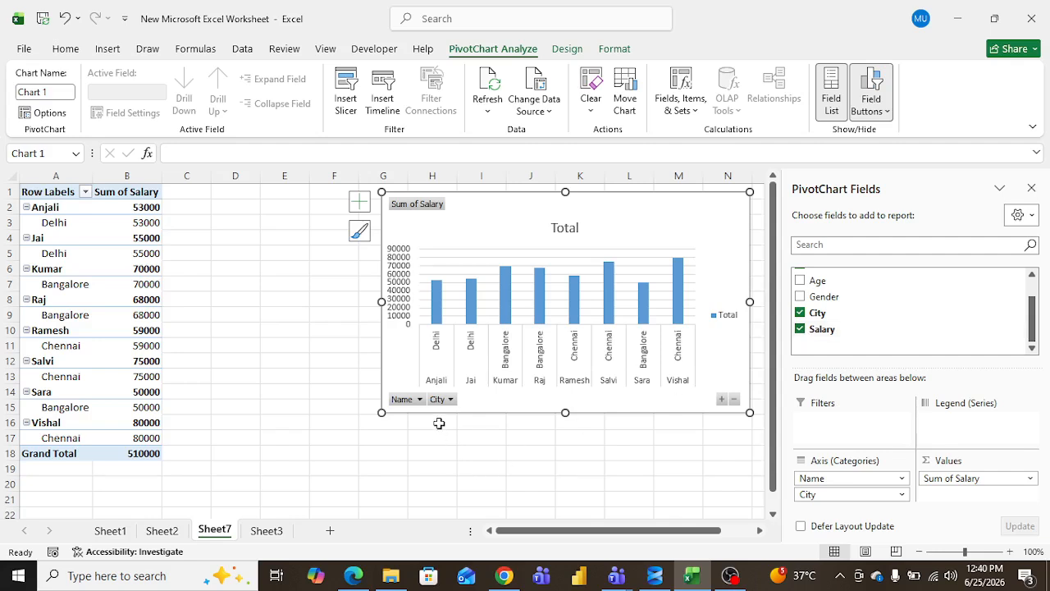
Step: Filter the PivotChart's City field to show only Bangalore
left_click(451, 399)
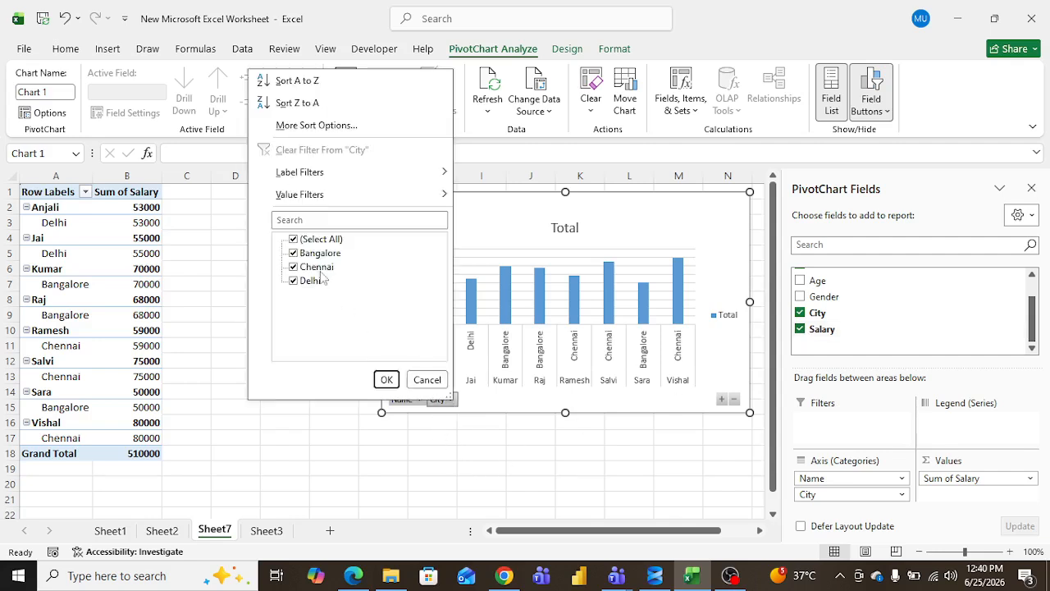
left_click(293, 239)
left_click(293, 254)
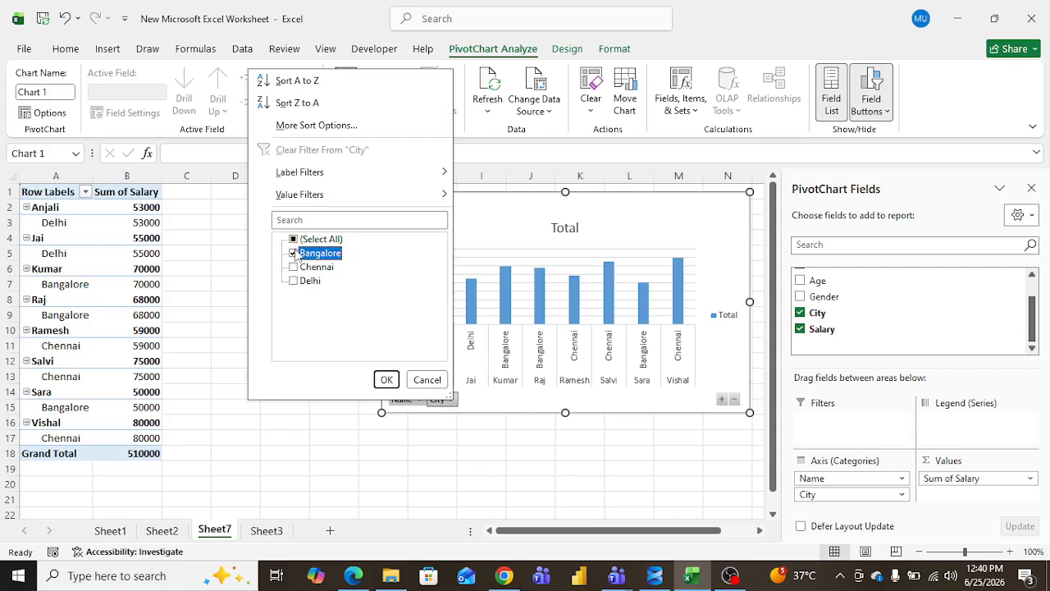
left_click(386, 378)
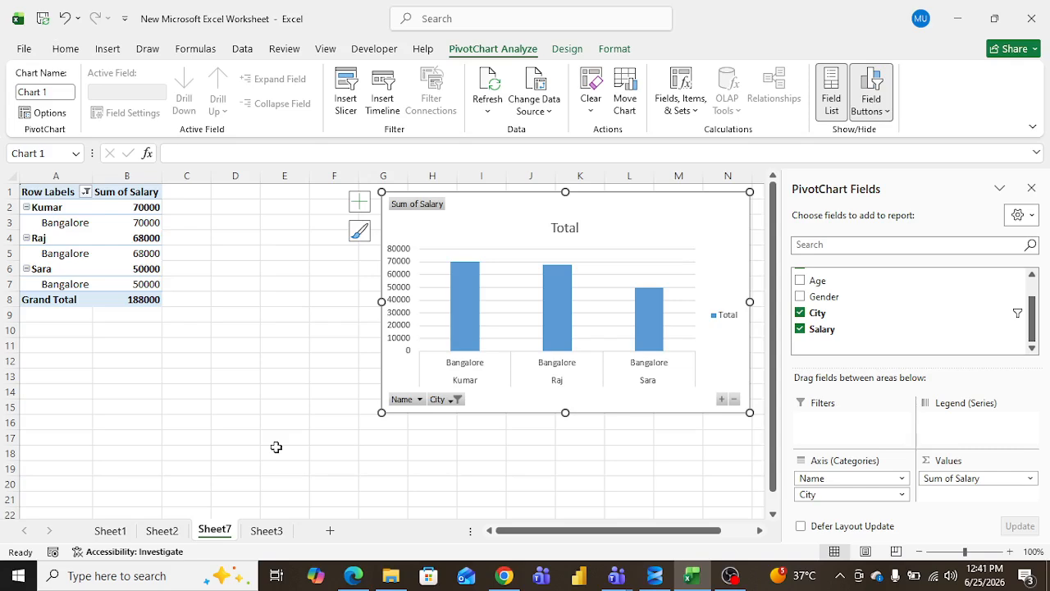
Step: Change the PivotChart's City filter to show only Chennai
left_click(456, 400)
left_click(293, 253)
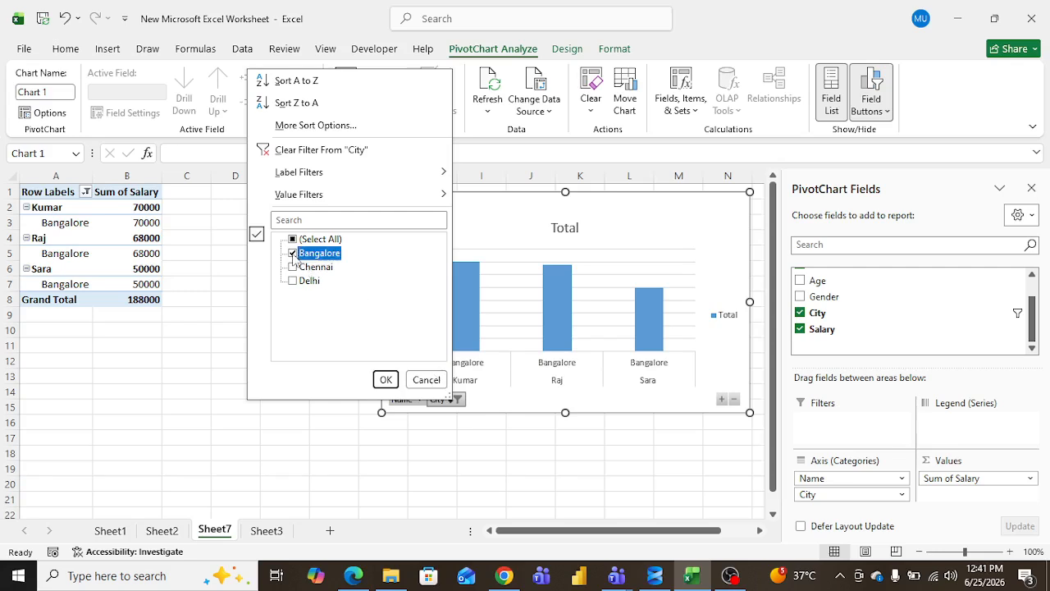
left_click(293, 267)
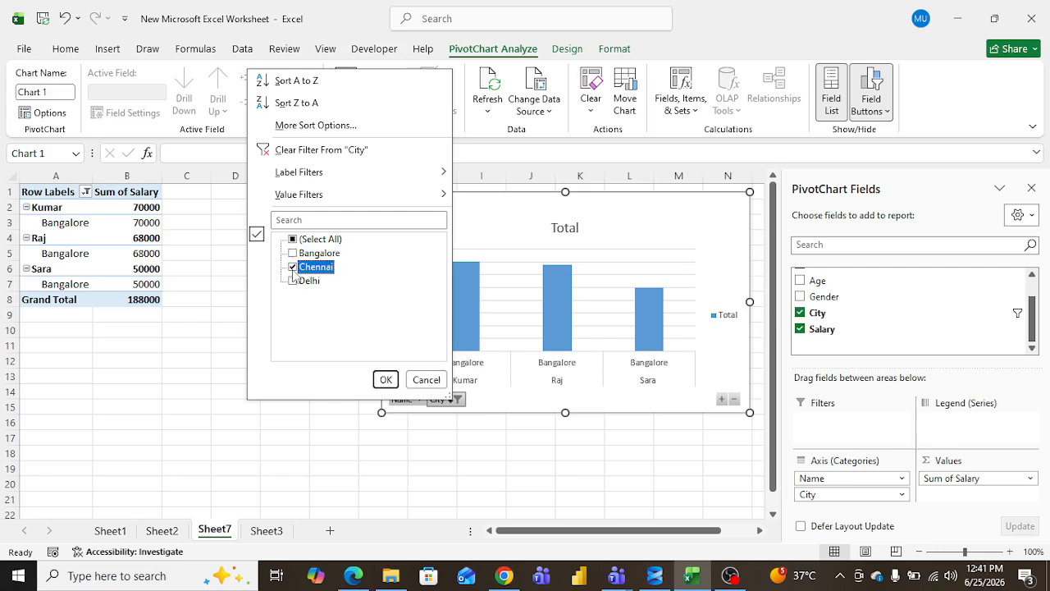
left_click(386, 379)
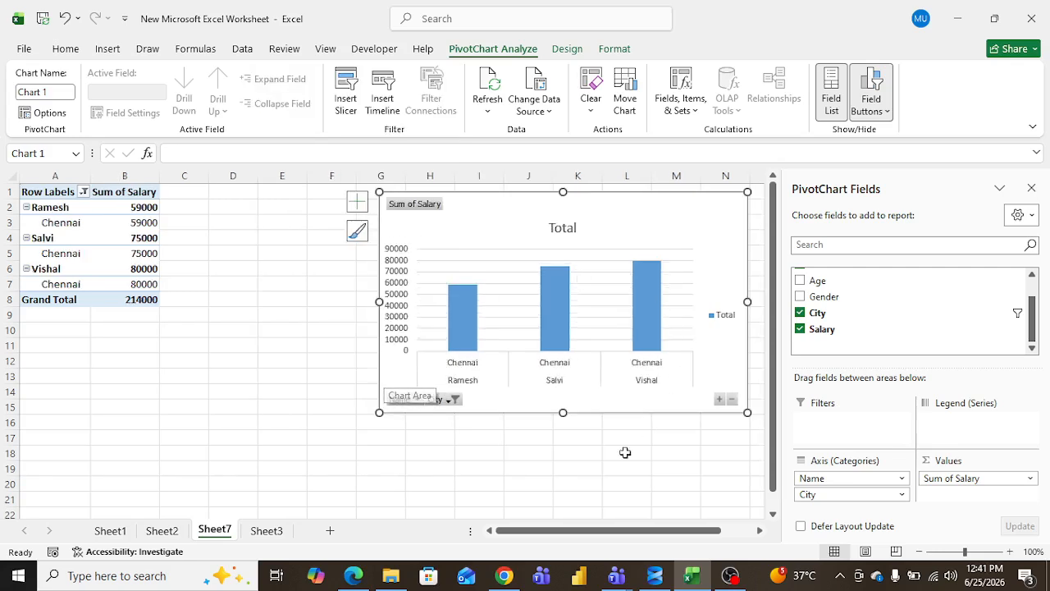
Step: Change the PivotChart's City filter to show only Delhi
left_click(454, 399)
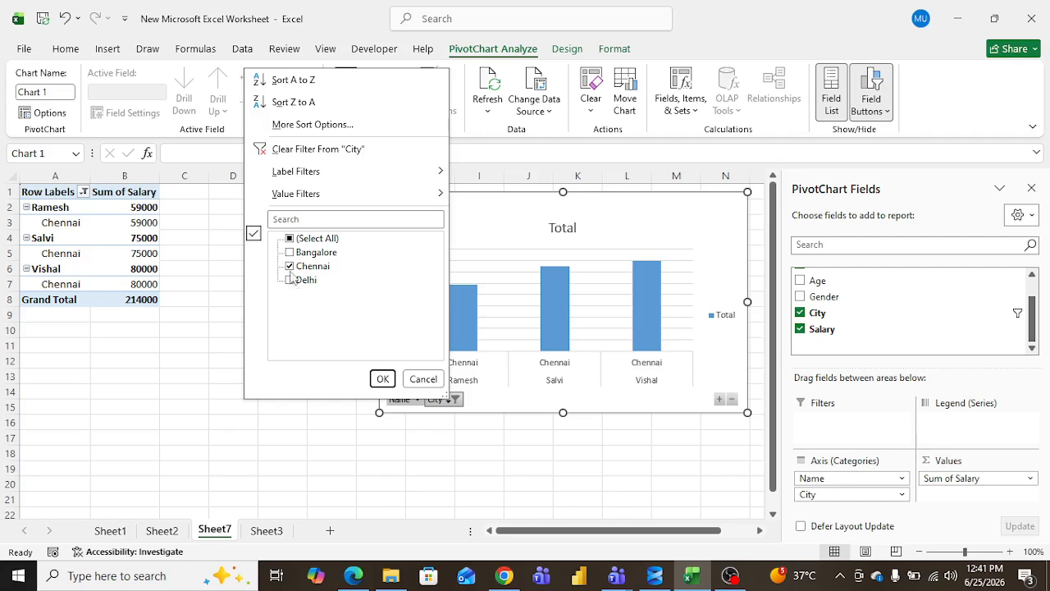
left_click(291, 239)
left_click(291, 239)
left_click(289, 280)
left_click(383, 378)
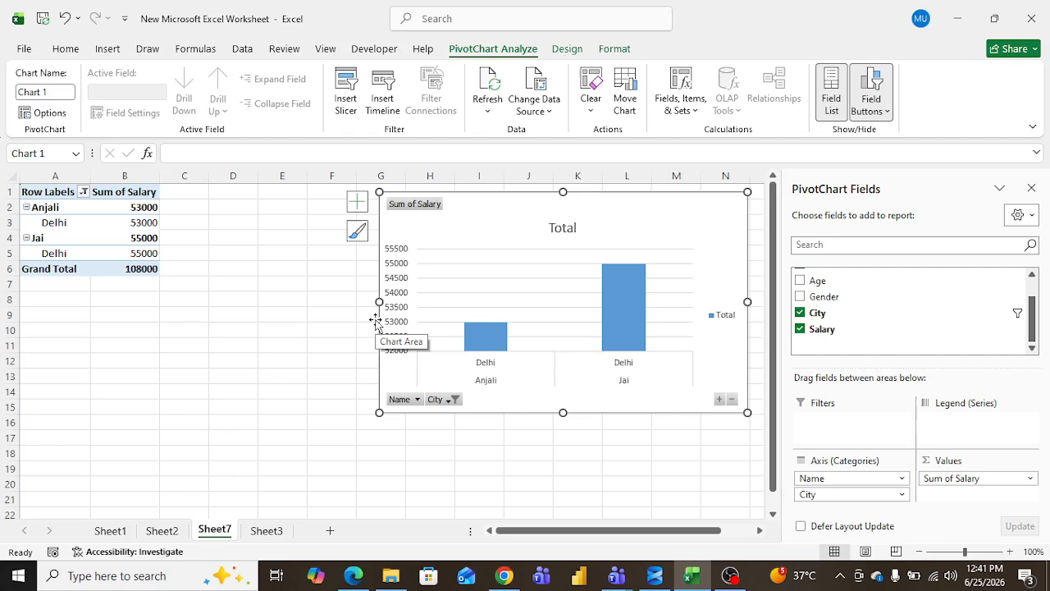
Step: Filter the PivotChart's Name field to show only the first employee in the list
left_click(417, 399)
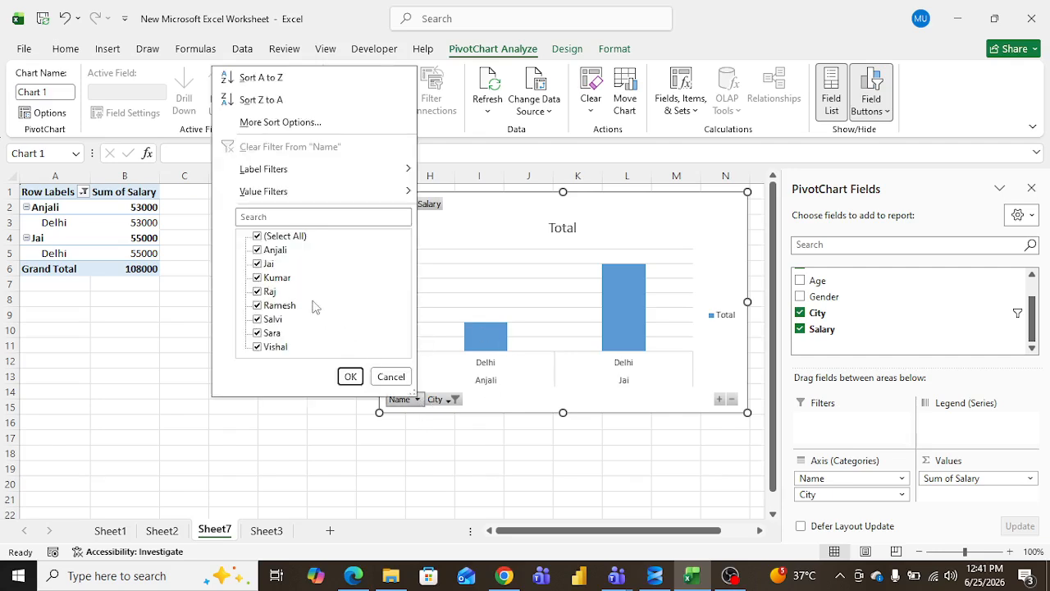
left_click(257, 236)
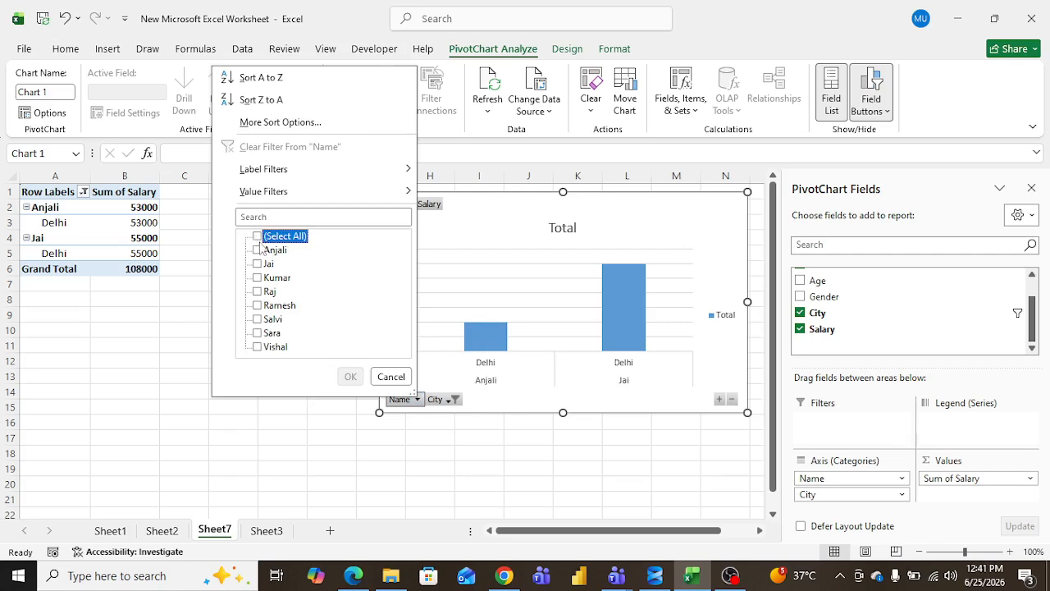
left_click(258, 250)
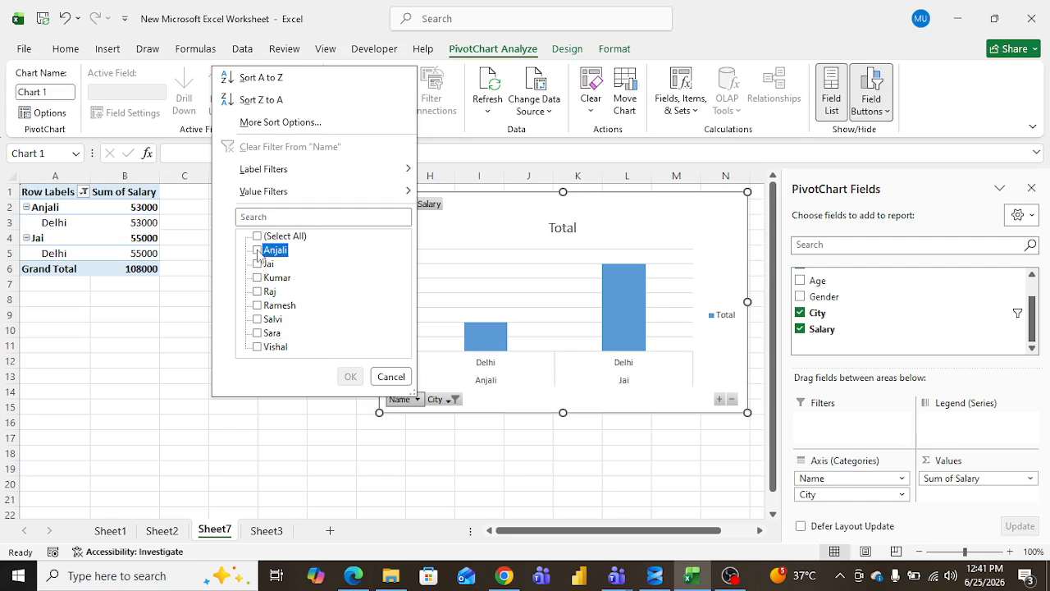
left_click(350, 377)
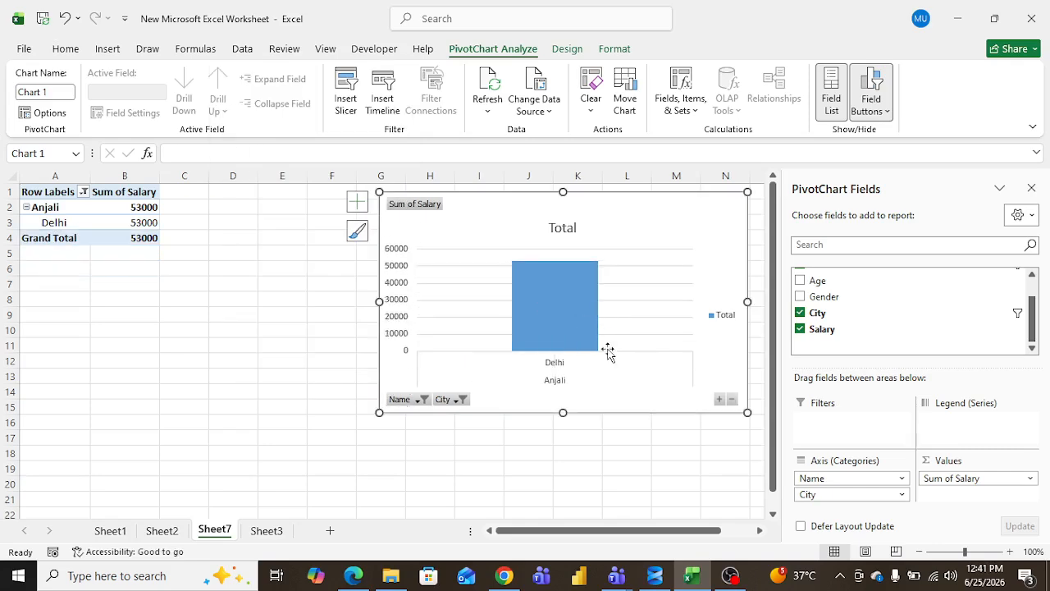
Step: Add the second employee in the list to the PivotChart's Name filter
left_click(422, 401)
left_click(260, 267)
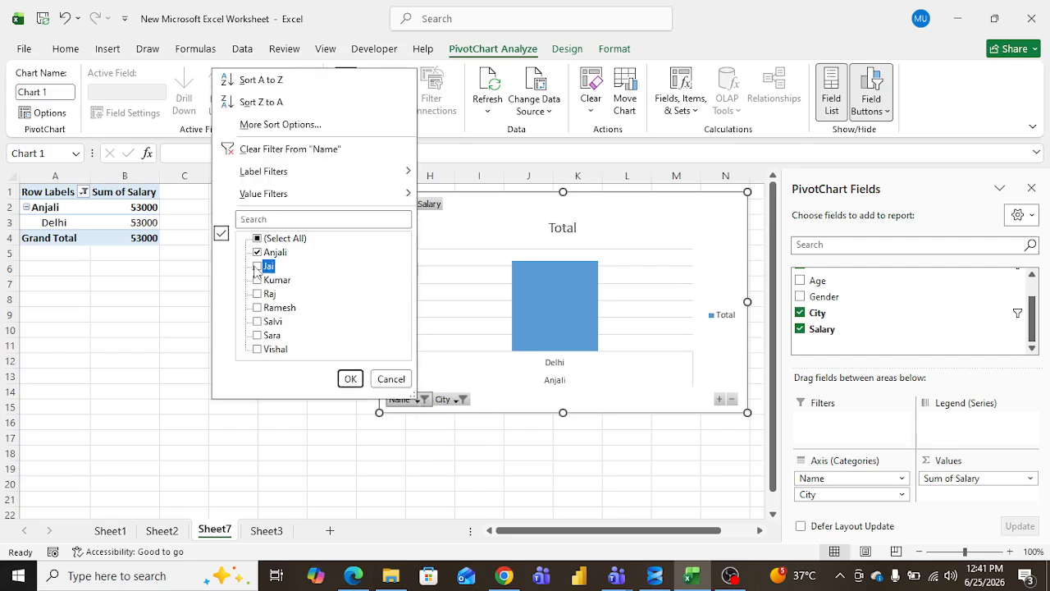
left_click(350, 379)
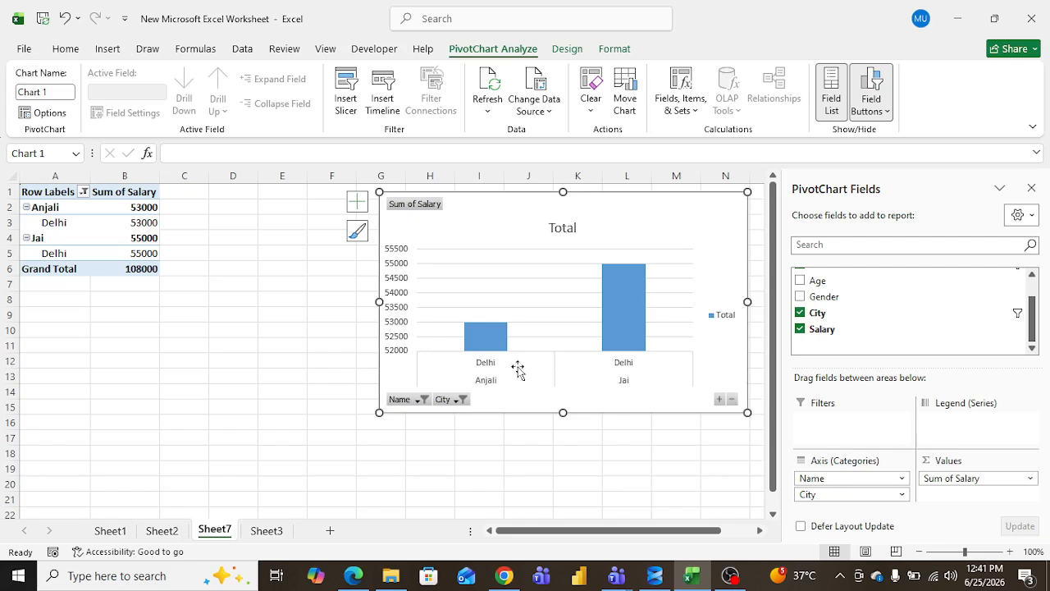
Step: Reset the PivotChart's Name and City filters to include all employees and all cities
left_click(416, 402)
left_click(257, 238)
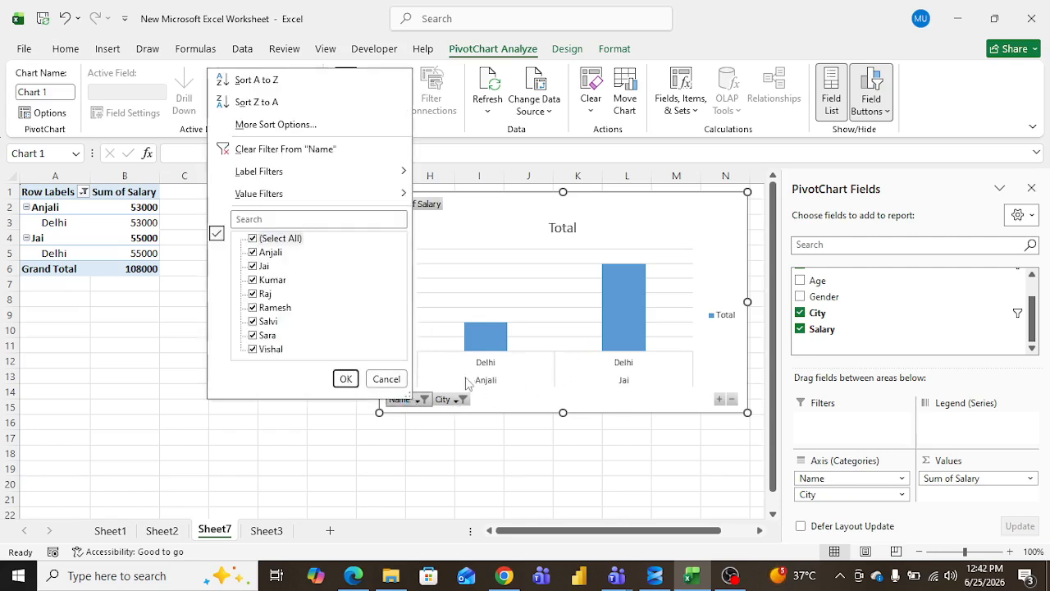
left_click(344, 380)
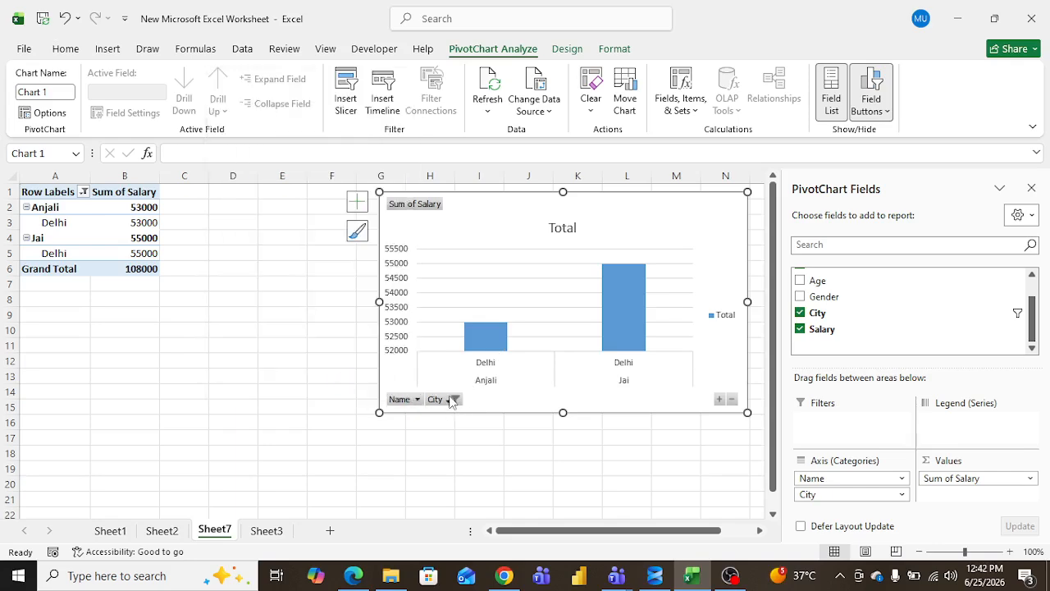
left_click(456, 399)
left_click(295, 240)
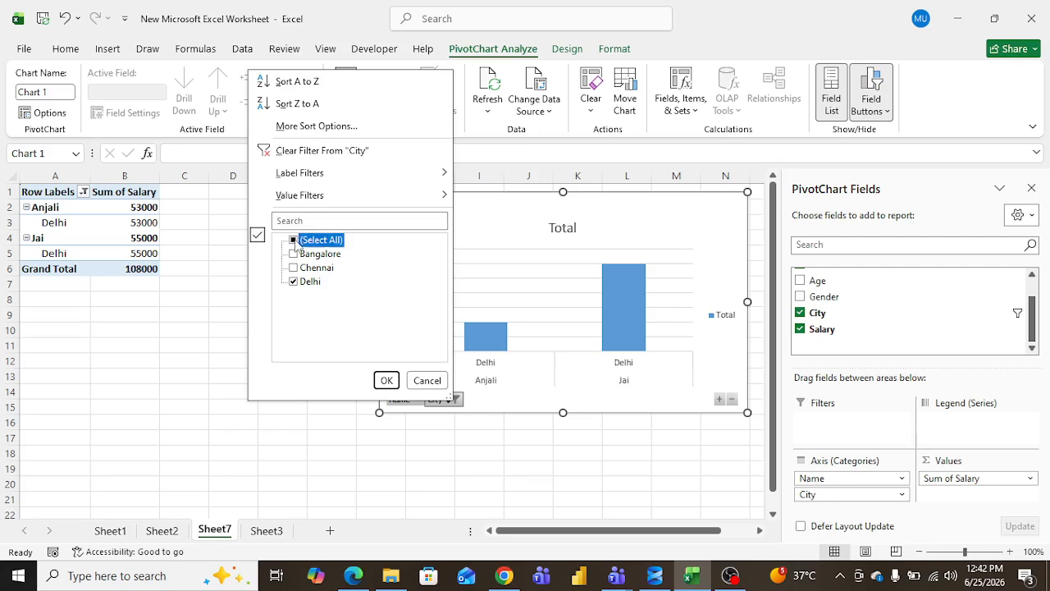
left_click(386, 380)
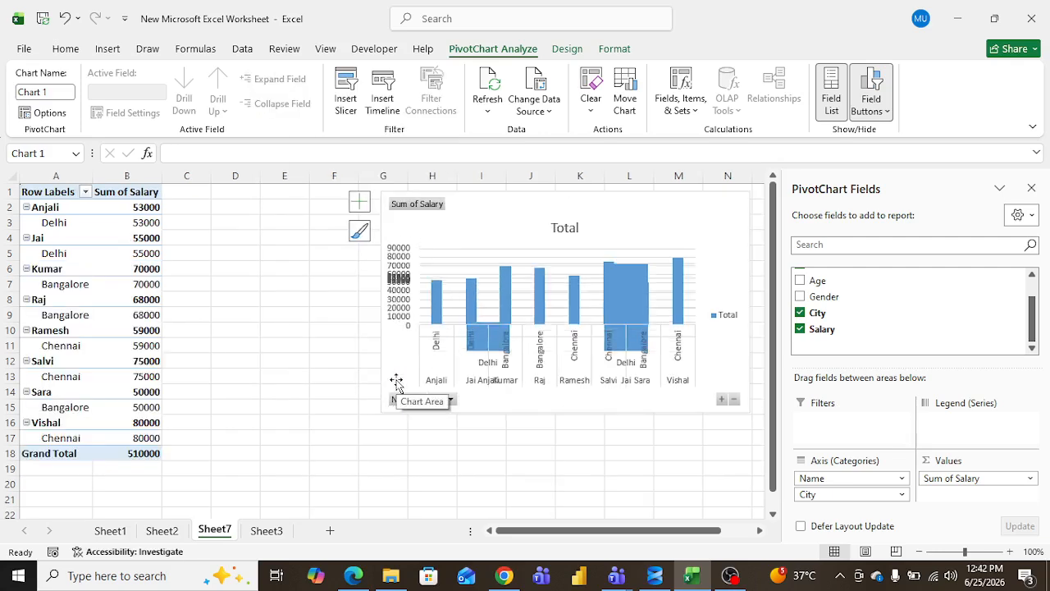
Step: Change the Salary value field's calculation to Average
left_click(1030, 479)
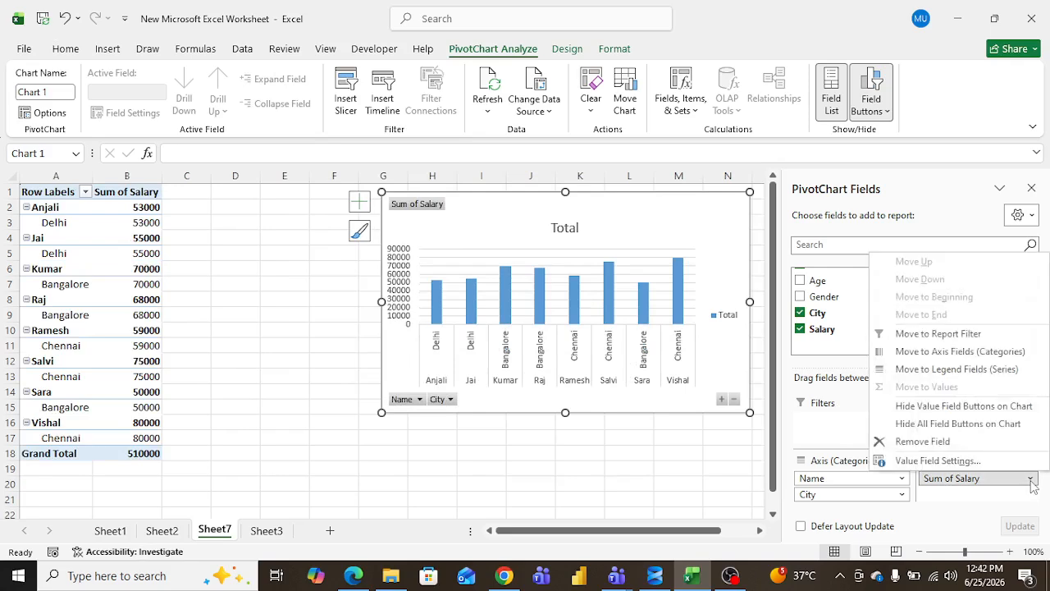
left_click(968, 462)
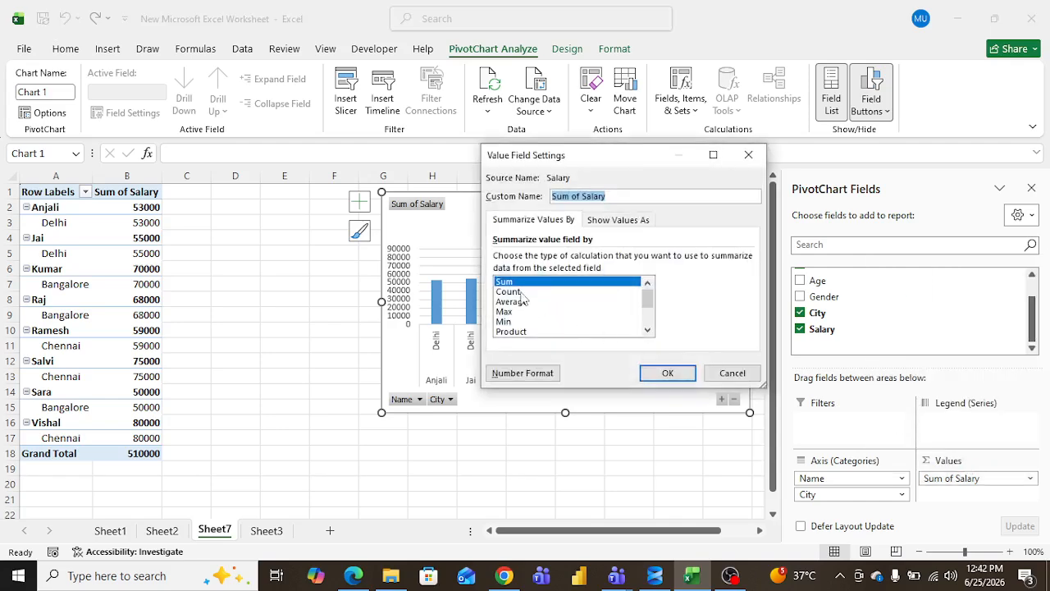
left_click(525, 302)
left_click(669, 373)
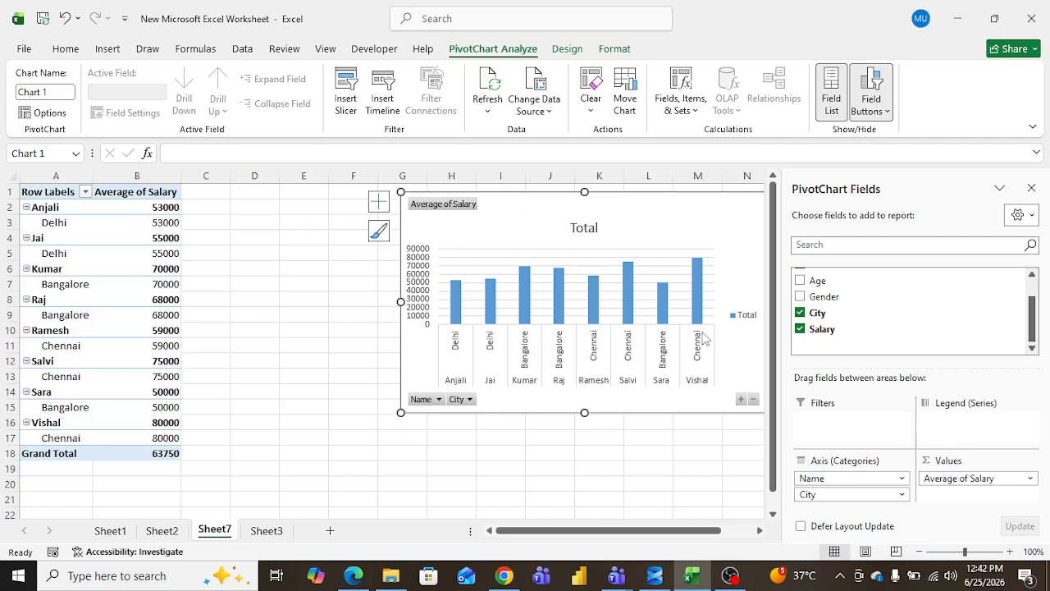
Step: Remove the City field from the PivotChart's category axis
left_click(902, 494)
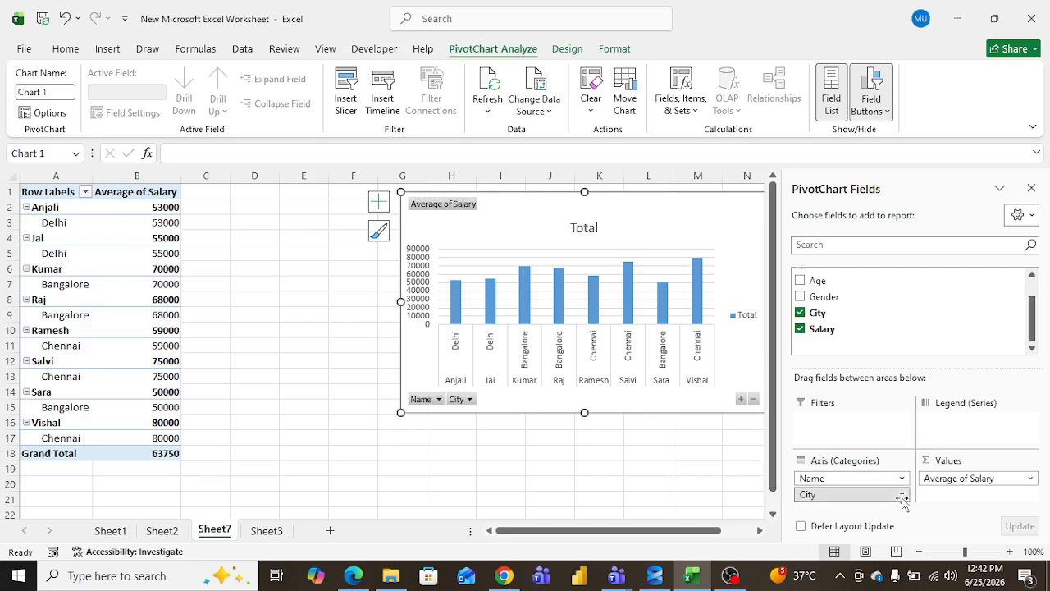
left_click(889, 496)
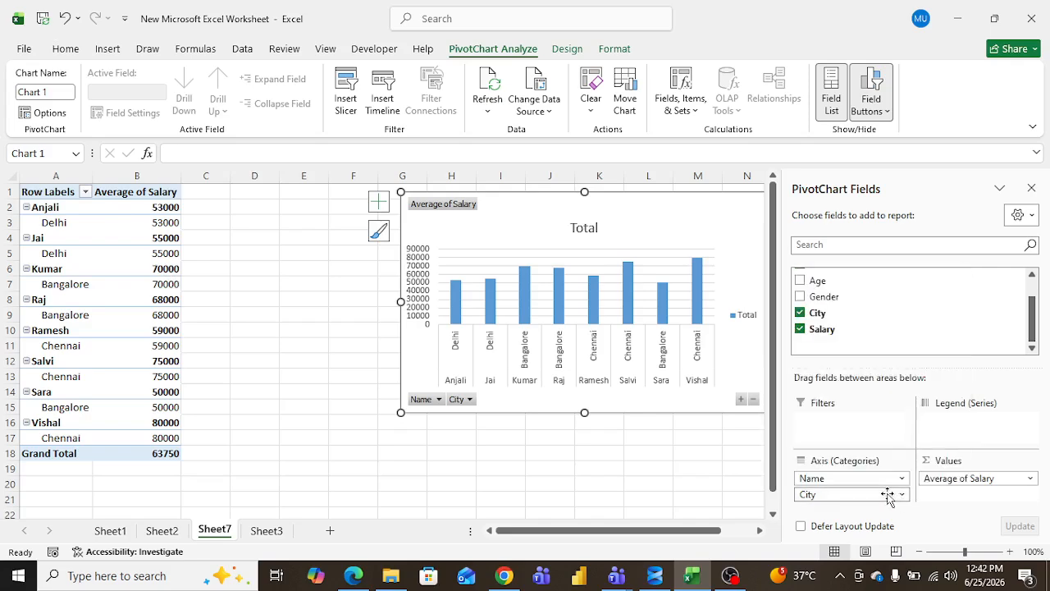
left_click(902, 495)
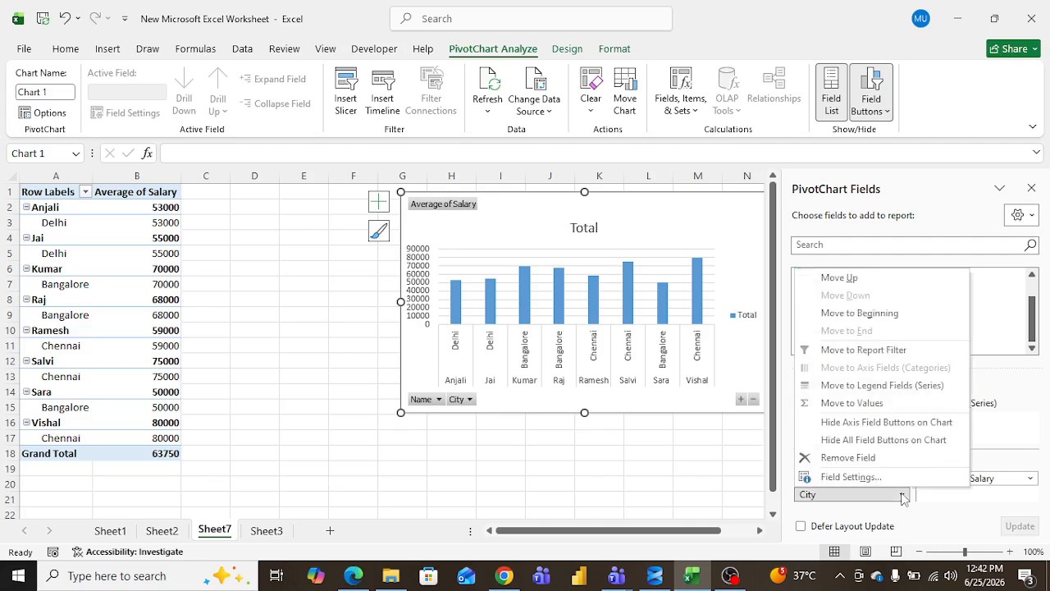
left_click(850, 458)
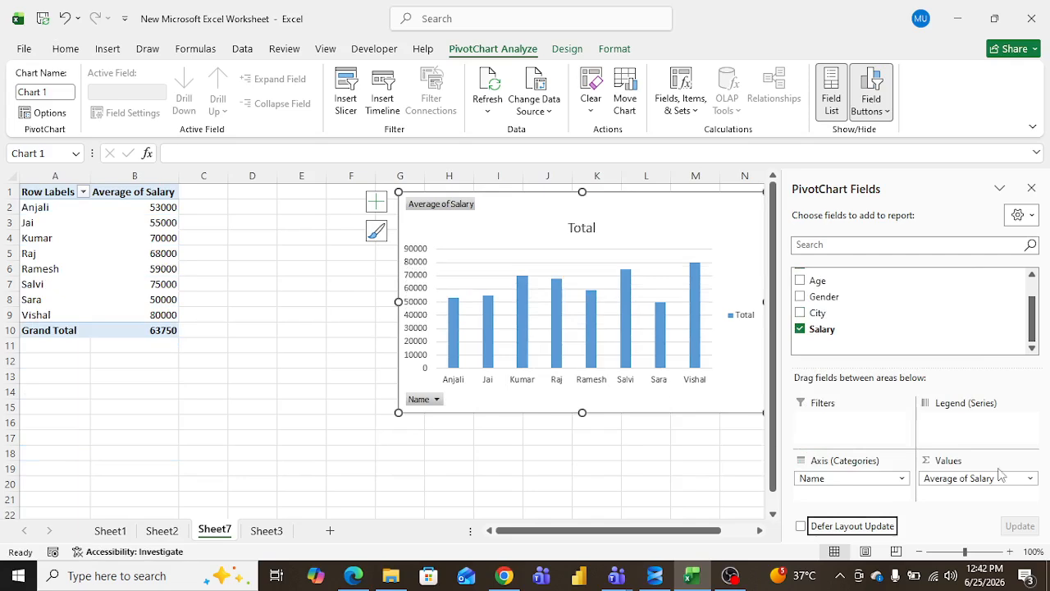
left_click(1030, 480)
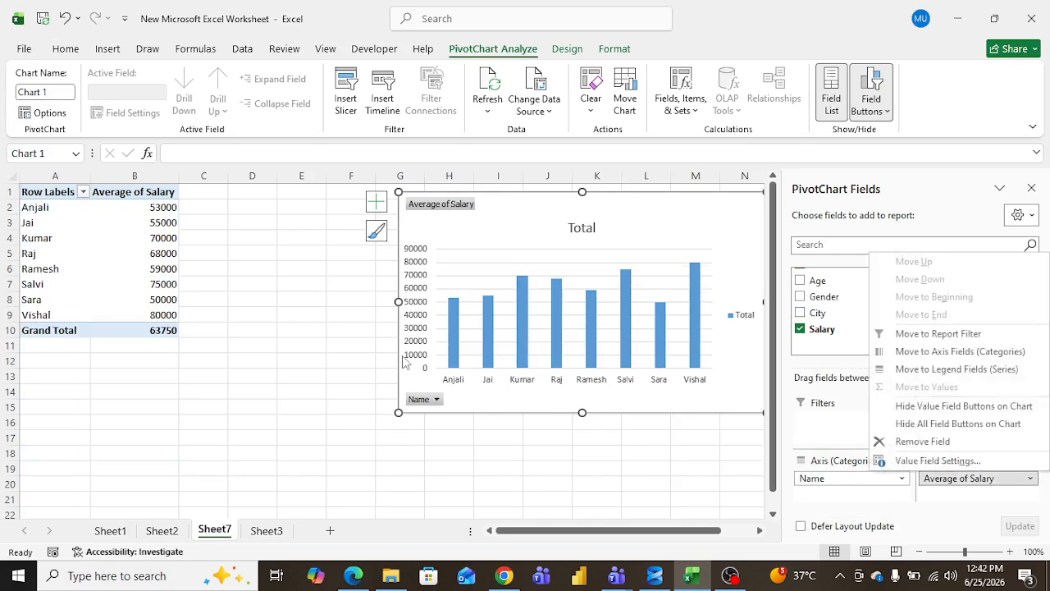
left_click(149, 365)
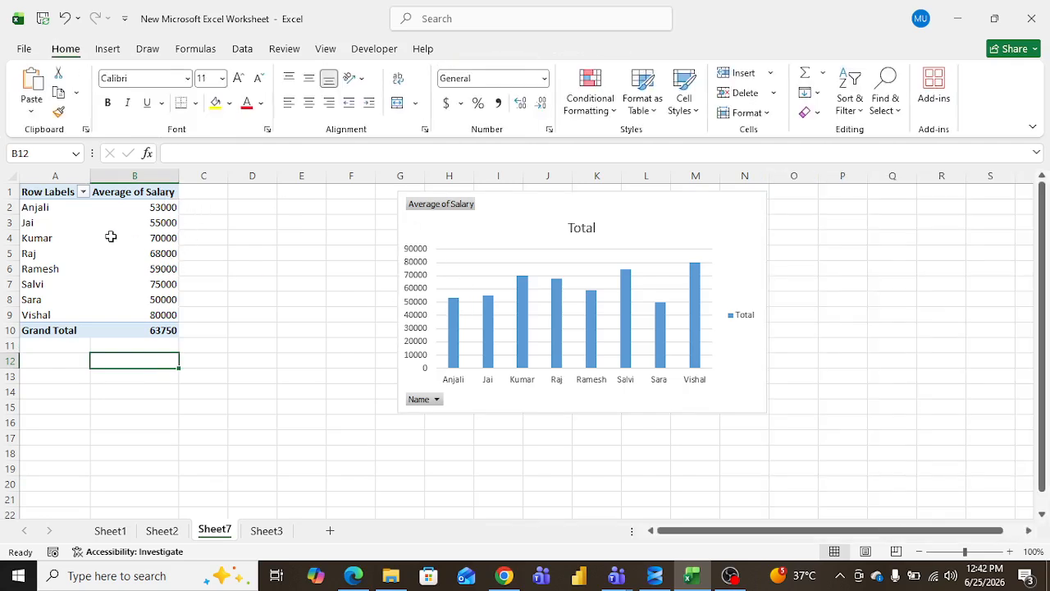
left_click(344, 435)
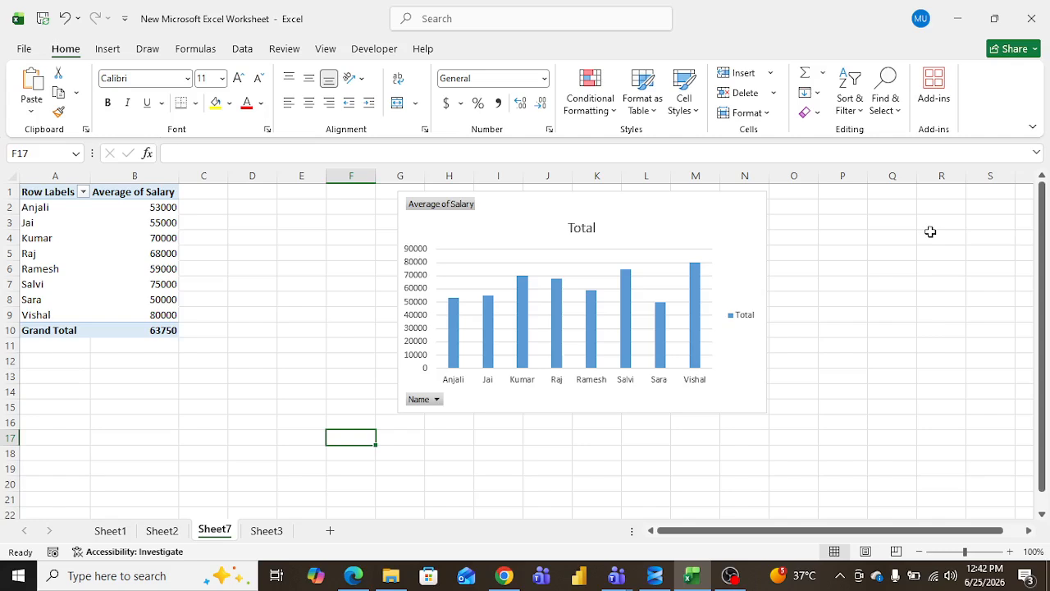
left_click(117, 251)
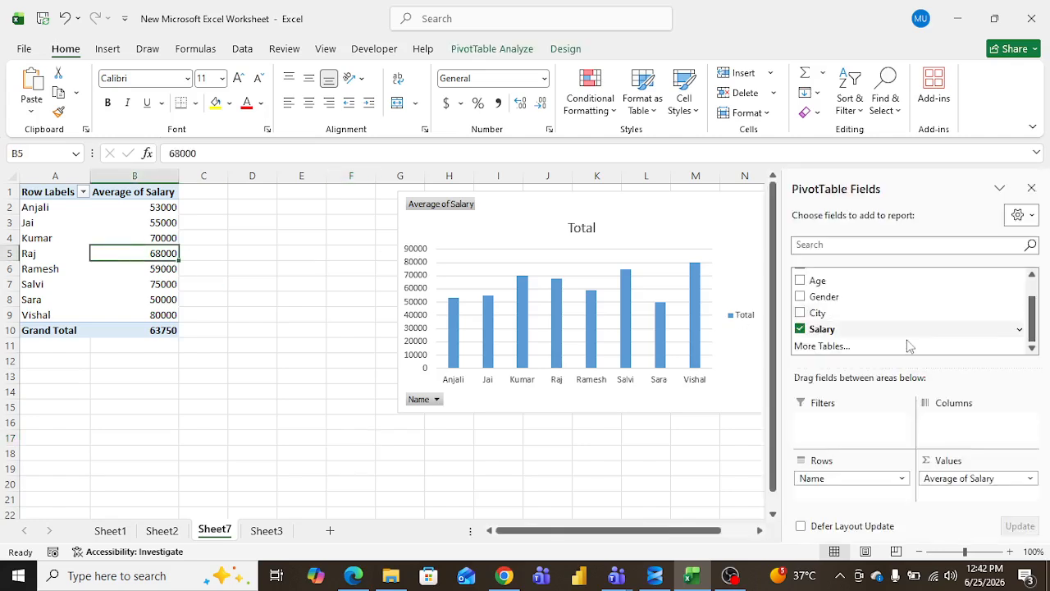
left_click(284, 468)
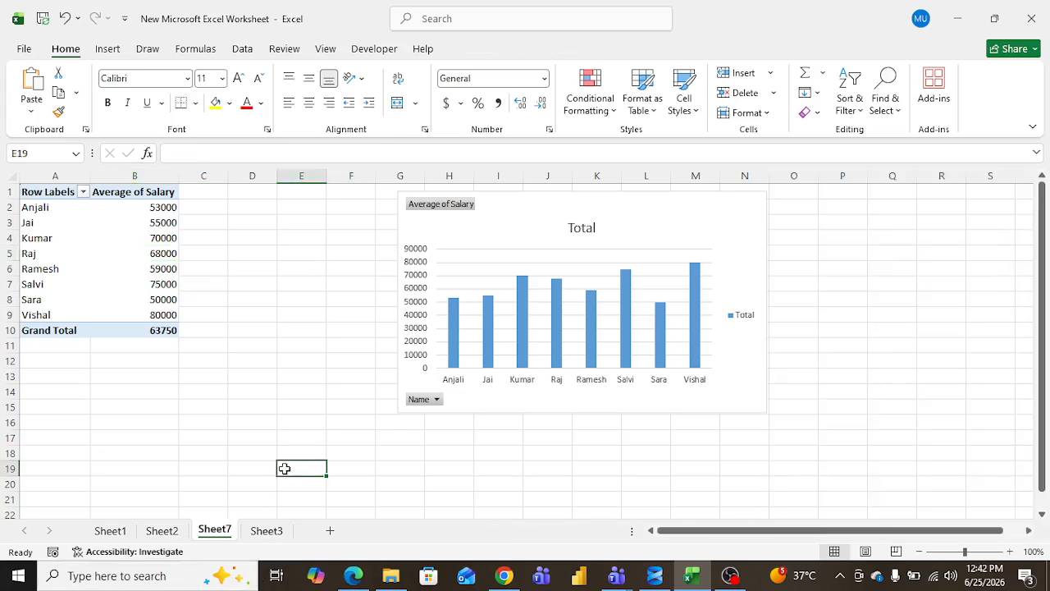
Step: Add the City field to the PivotTable's Columns area so each city is charted as its own series
left_click(110, 241)
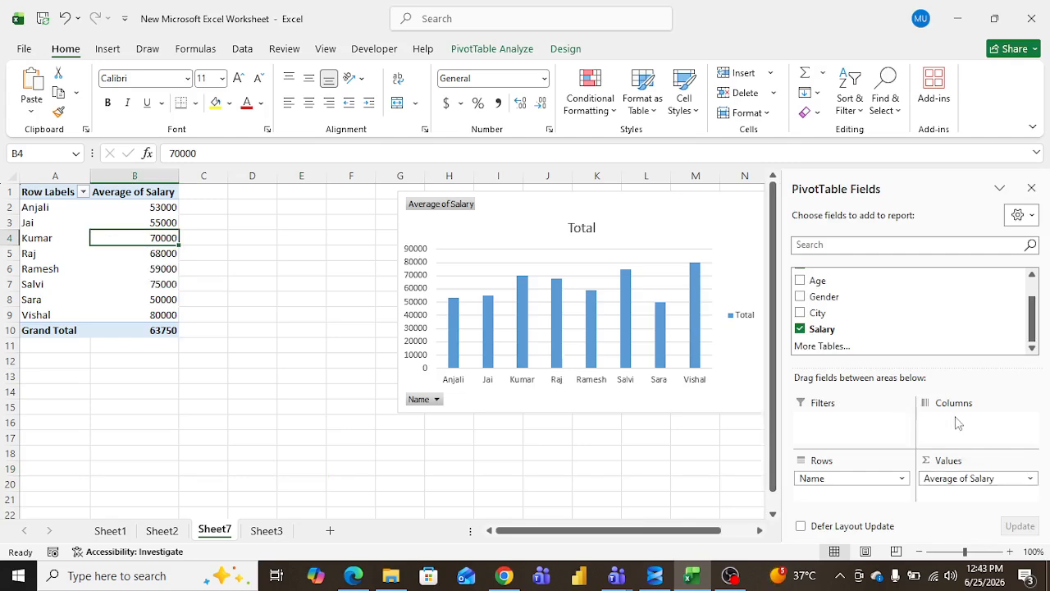
mouse_move(1034, 314)
left_mouse_down()
mouse_move(1034, 299)
mouse_move(1038, 314)
left_mouse_up()
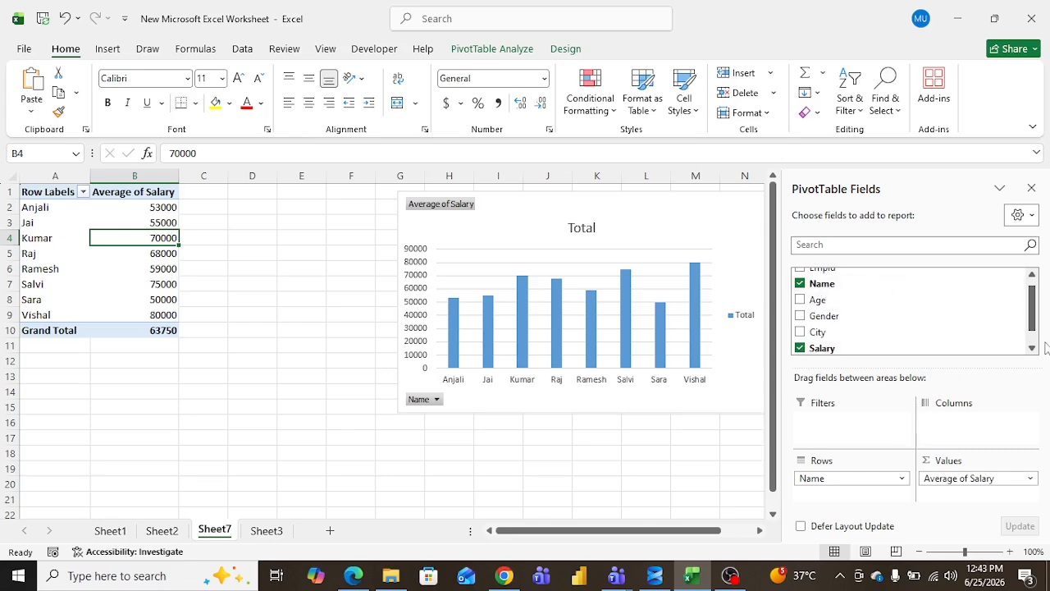
left_click_drag(809, 331, 946, 422)
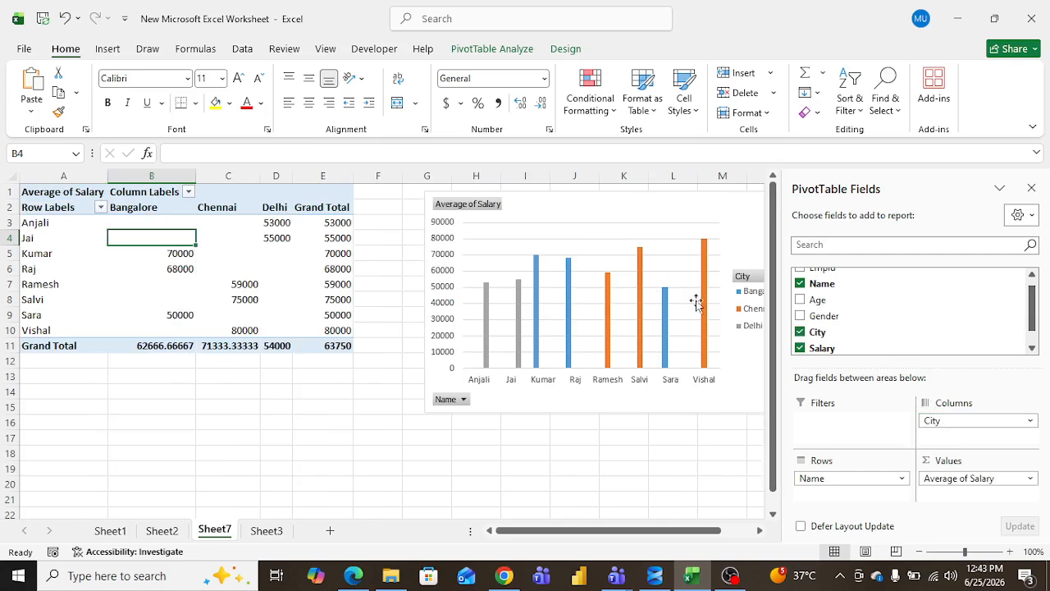
mouse_move(605, 289)
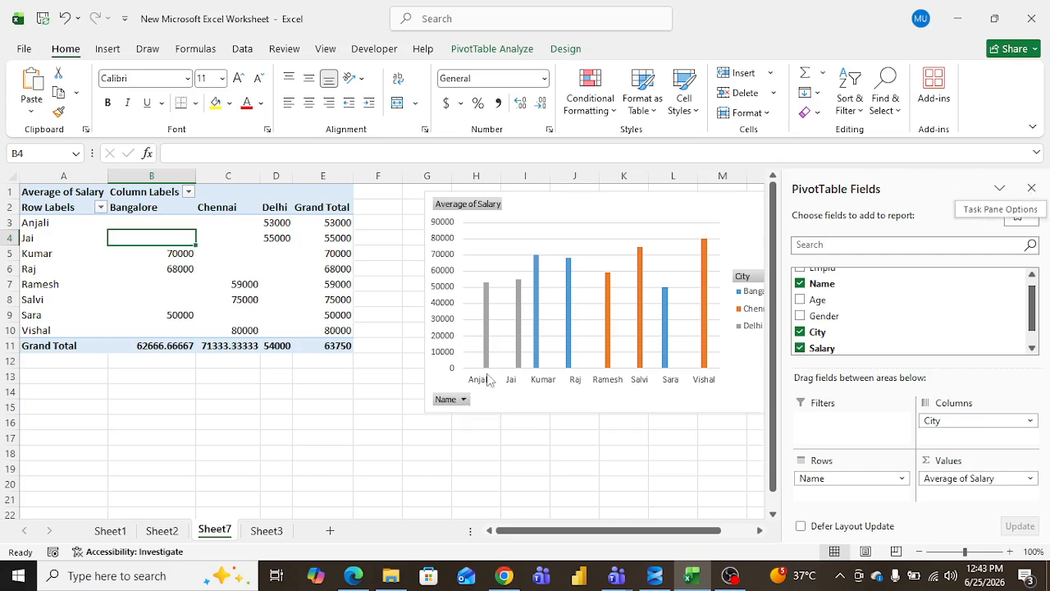
left_click(417, 437)
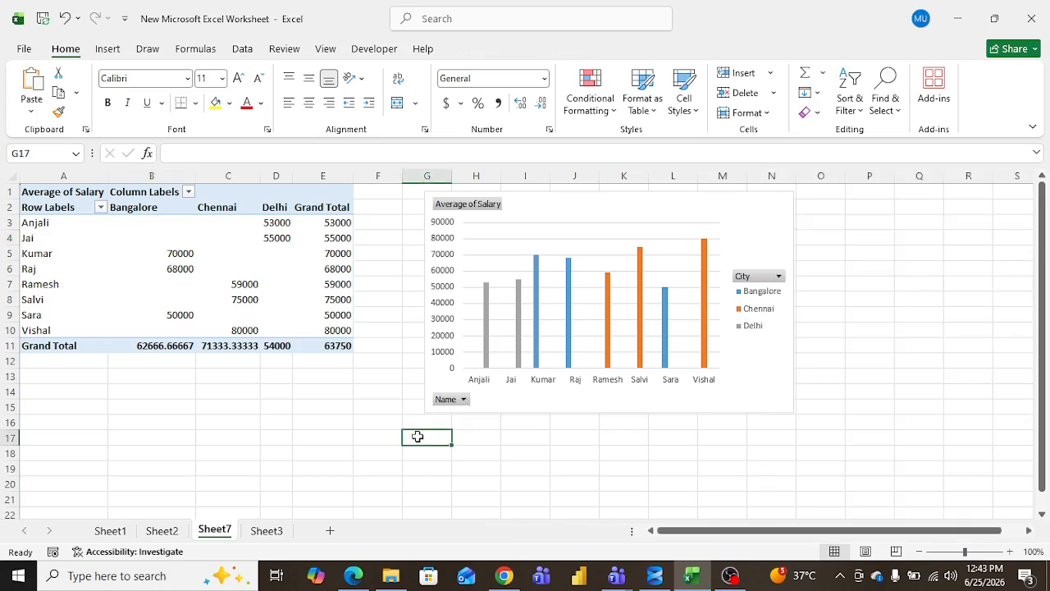
Step: Move the City legend onto the upper part of the plot area and check its filter list, keeping all cities selected
left_click(765, 317)
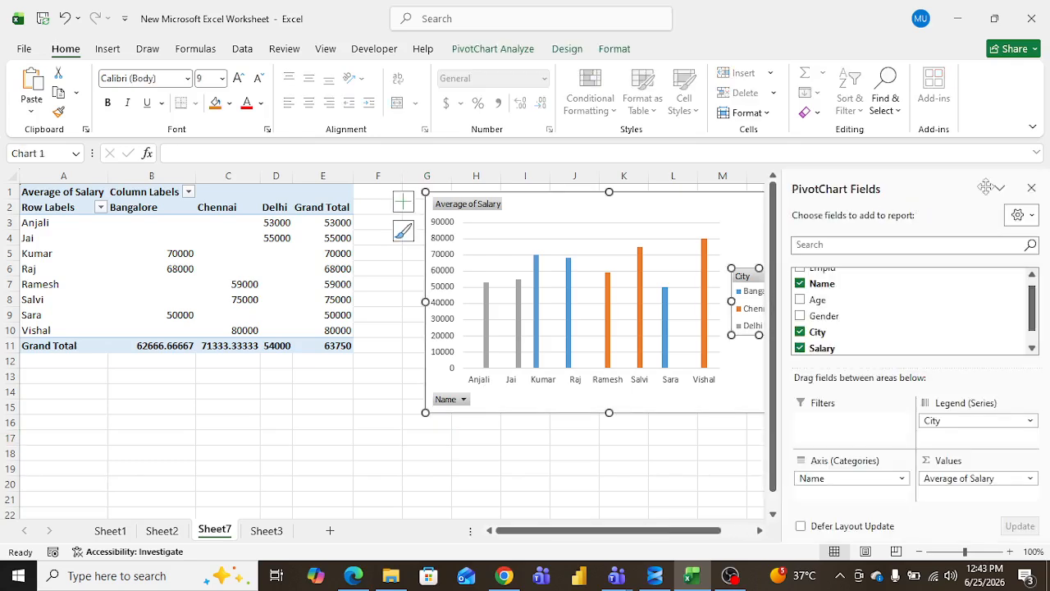
left_click(736, 261)
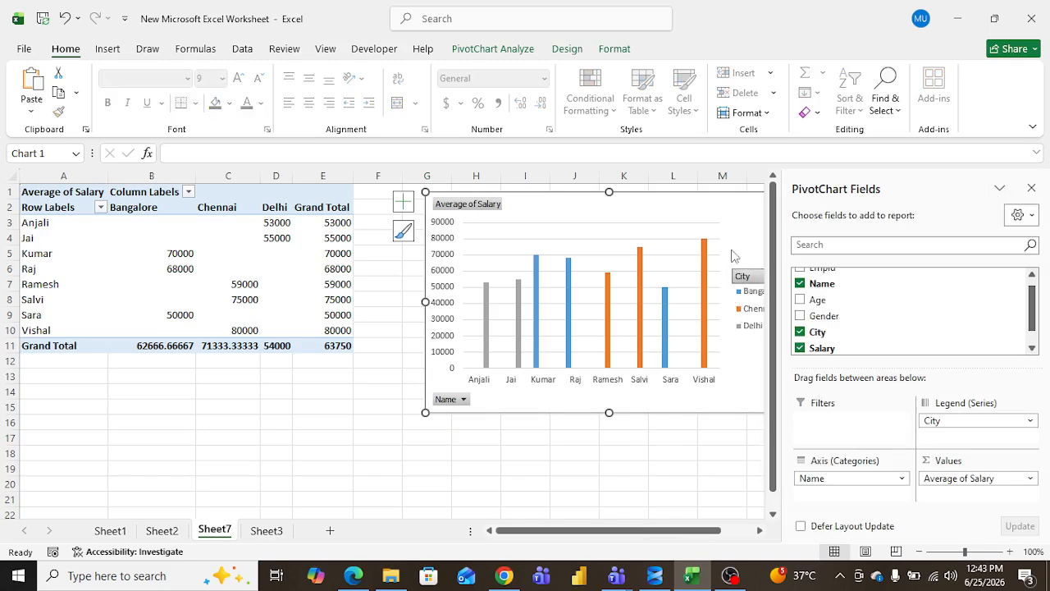
left_click(745, 274)
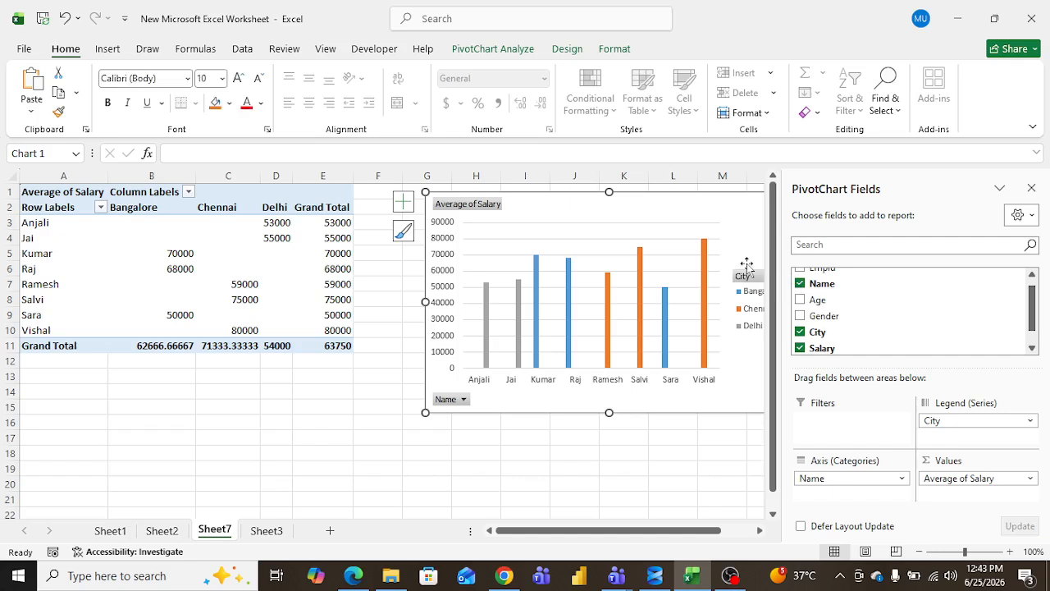
left_click_drag(748, 302, 648, 222)
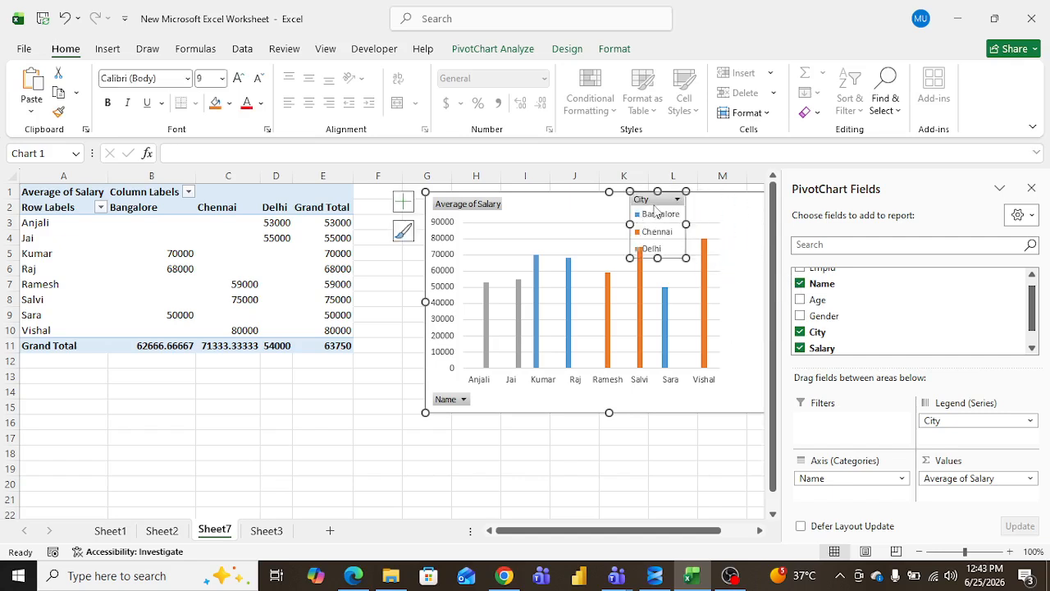
left_click(708, 225)
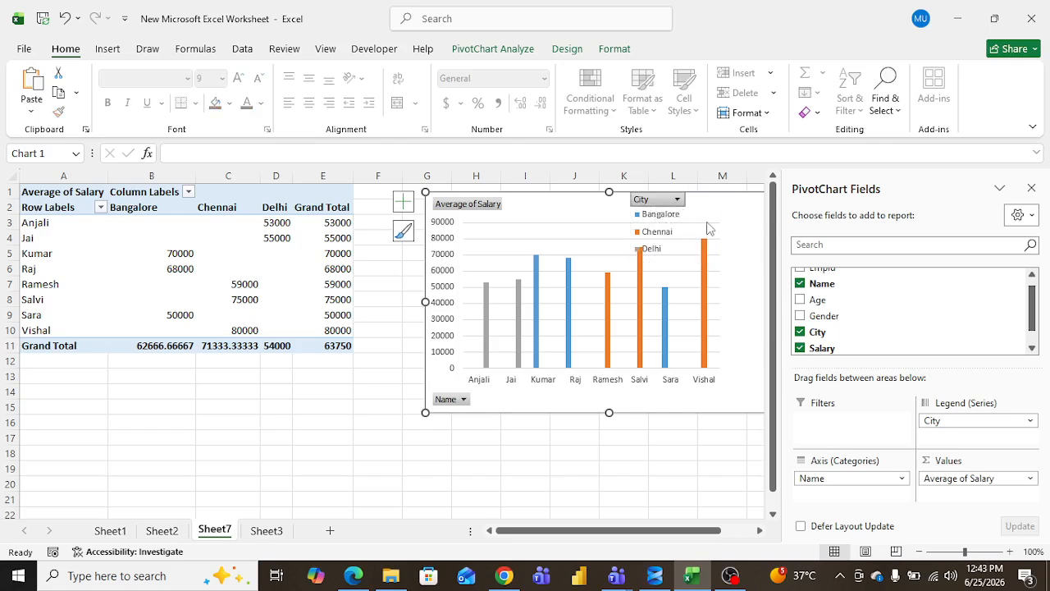
left_click(678, 200)
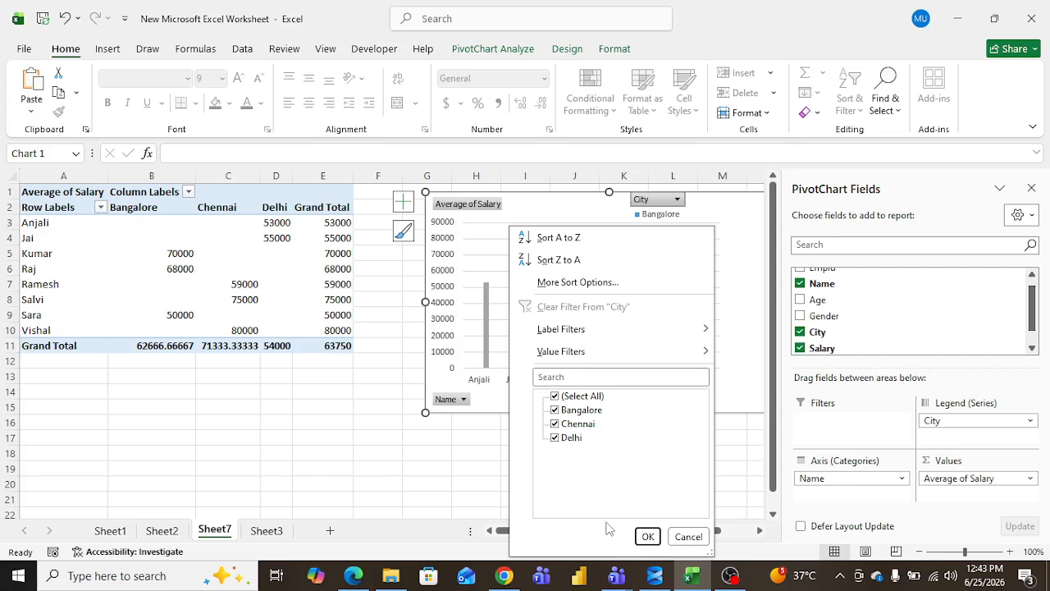
left_click(648, 537)
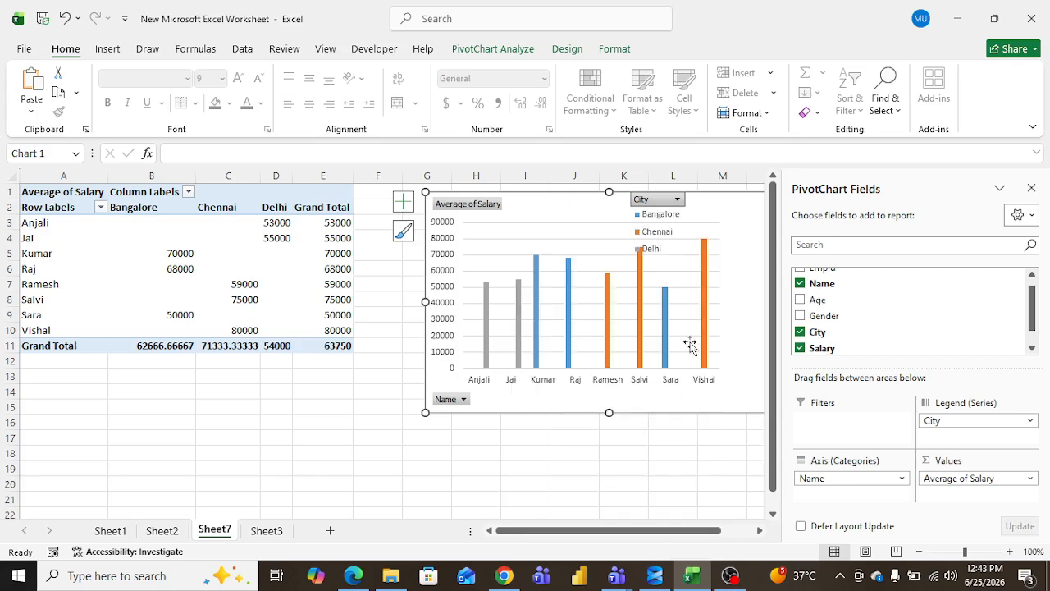
Step: Move the City legend to the lower-right corner of the chart, beside the plot area
left_click(681, 215)
mouse_move(711, 237)
left_mouse_down()
mouse_move(762, 333)
mouse_move(710, 354)
mouse_move(534, 363)
mouse_move(545, 367)
left_mouse_up()
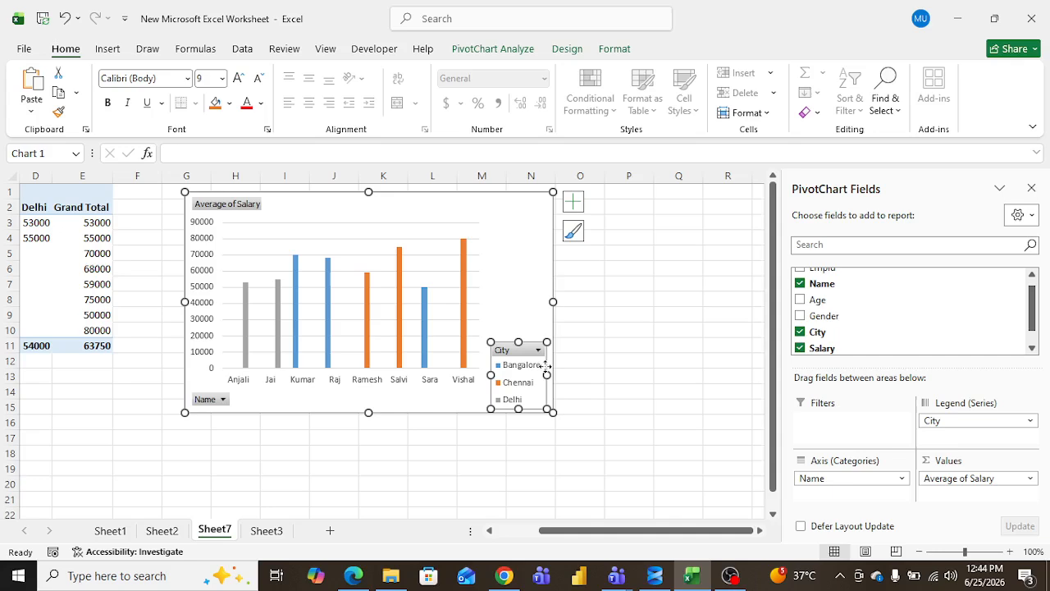
left_click(523, 279)
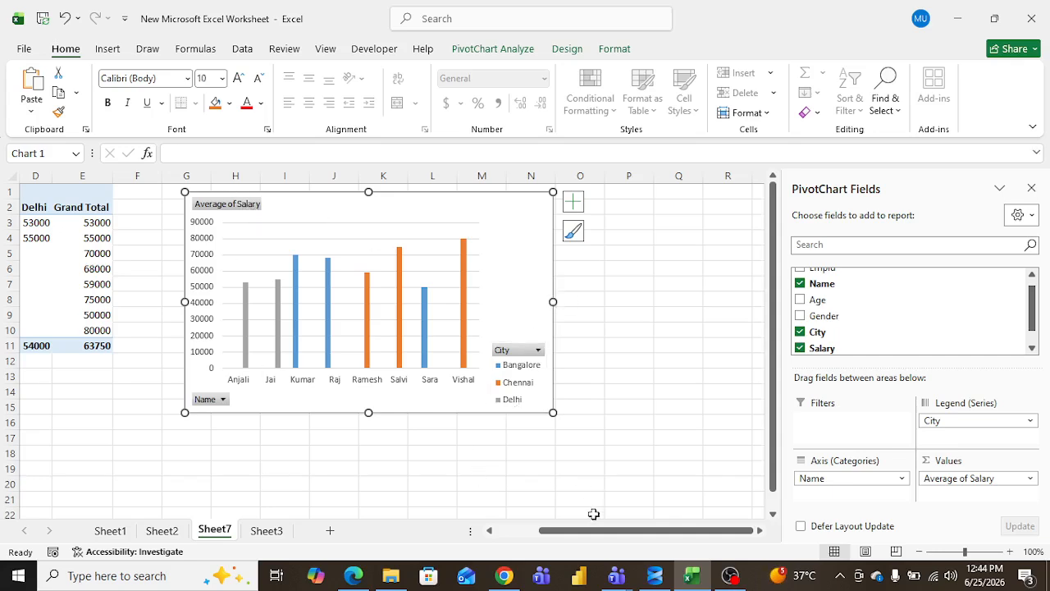
Step: Return to the PivotTable and select the whole column B containing the Bangalore averages
left_click_drag(593, 532, 493, 535)
left_click_drag(409, 526, 407, 521)
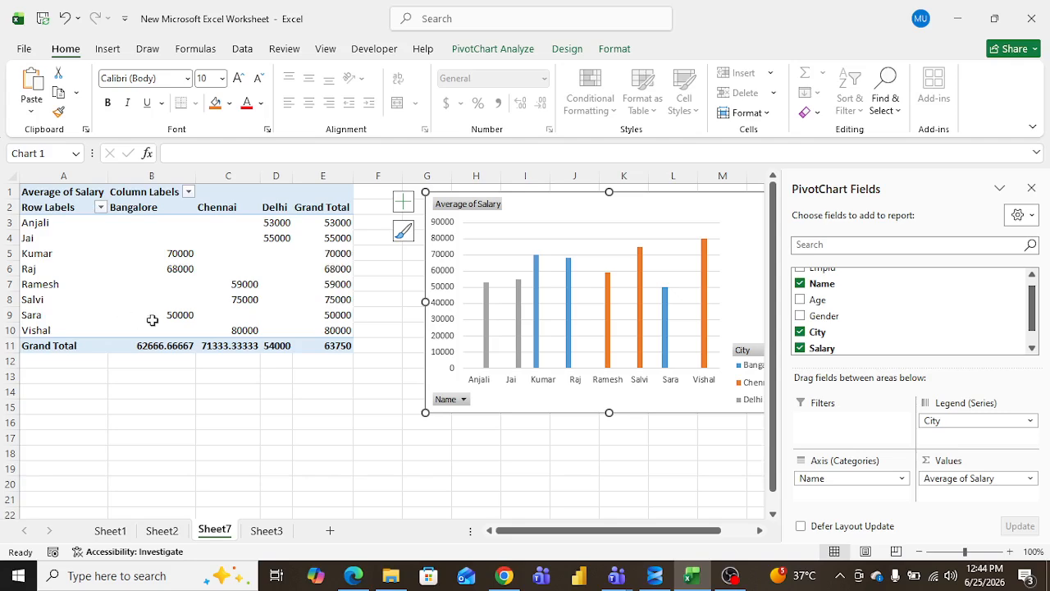
mouse_move(186, 320)
left_click(137, 210)
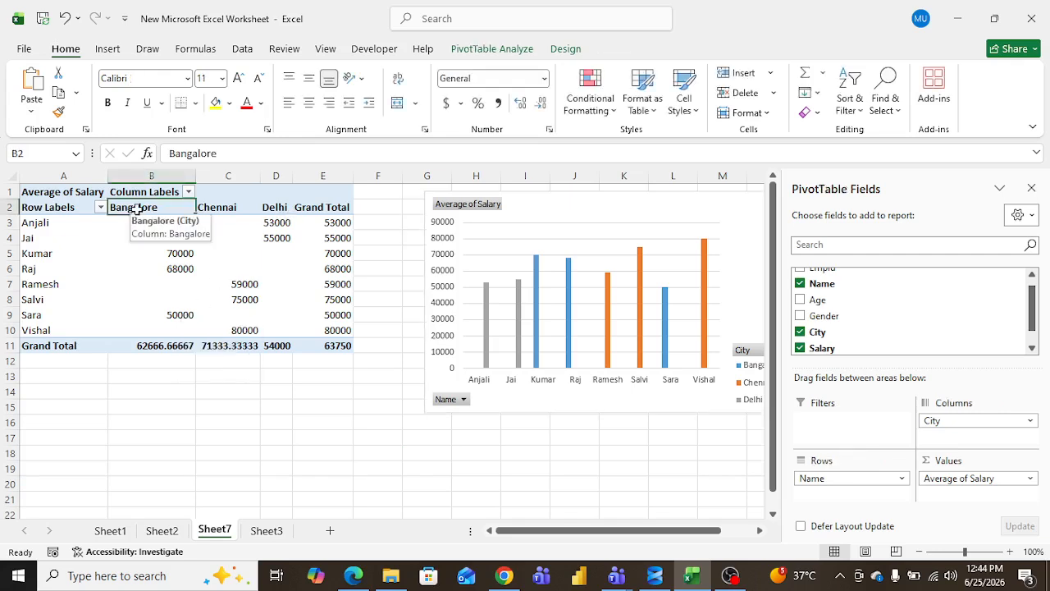
left_click(163, 177)
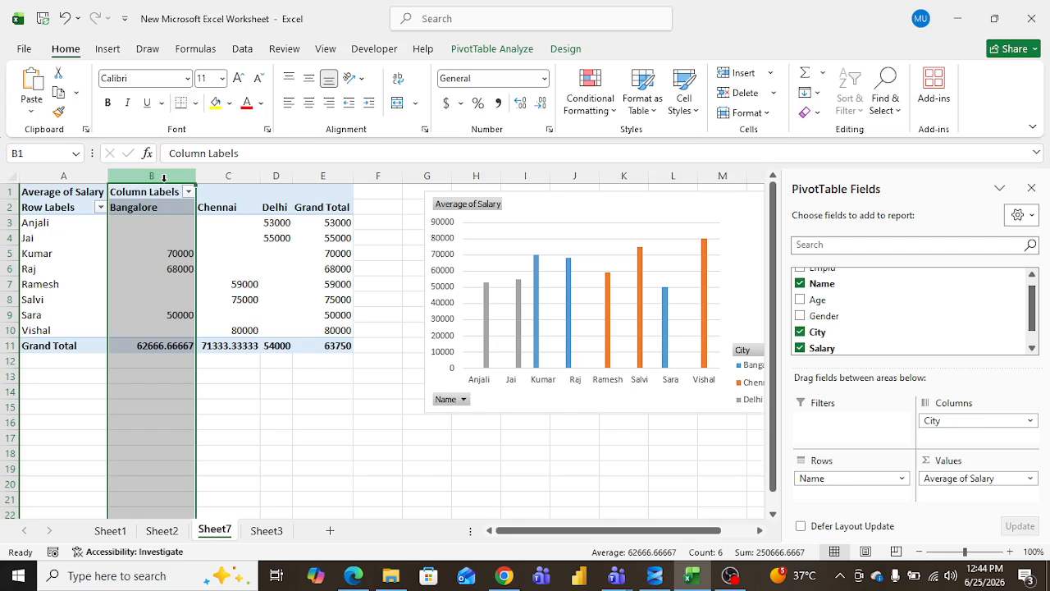
Step: Examine the PivotTable's Chennai, Delhi and Grand Total columns one by one, widening the Delhi column slightly
left_click(235, 177)
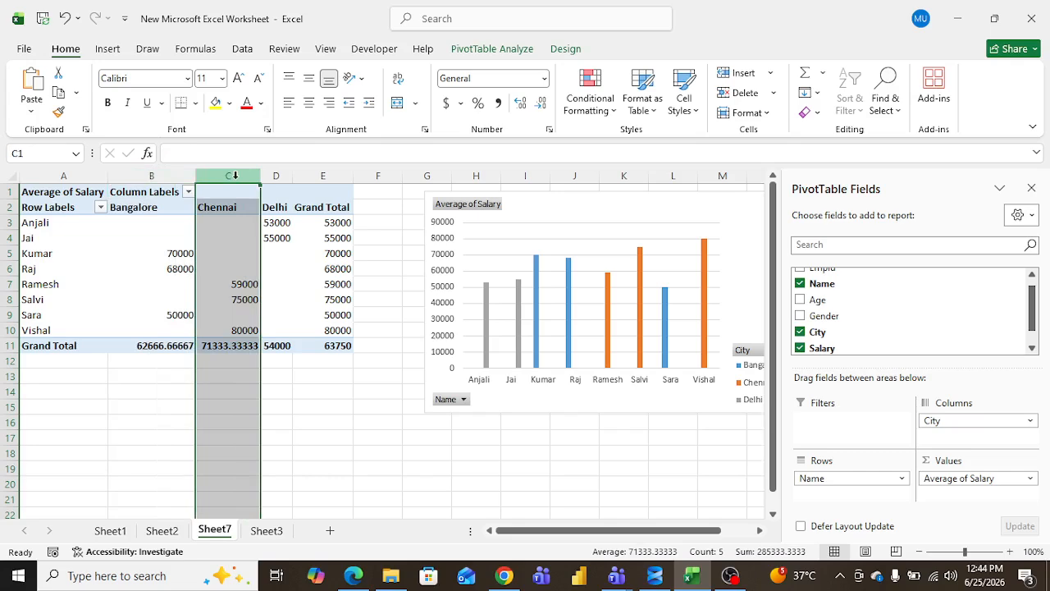
left_click(279, 175)
left_click_drag(293, 175, 314, 177)
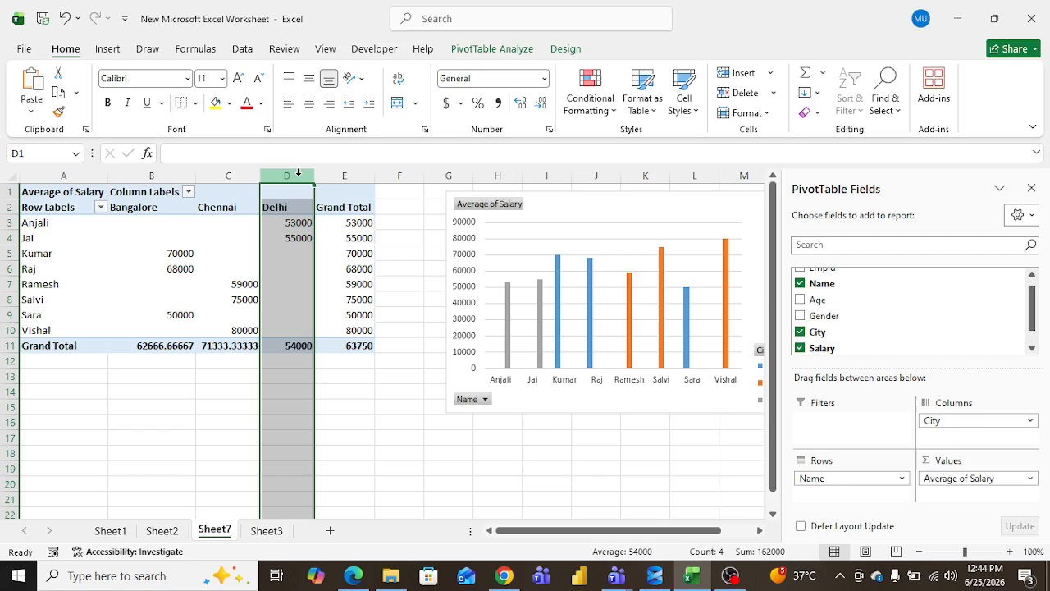
left_click(345, 174)
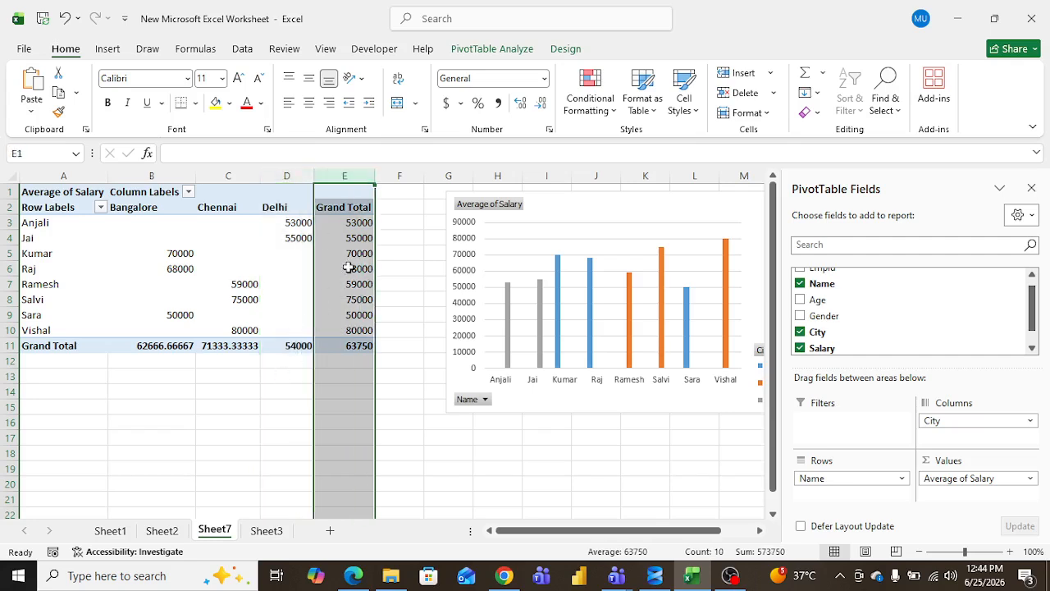
left_click(362, 237)
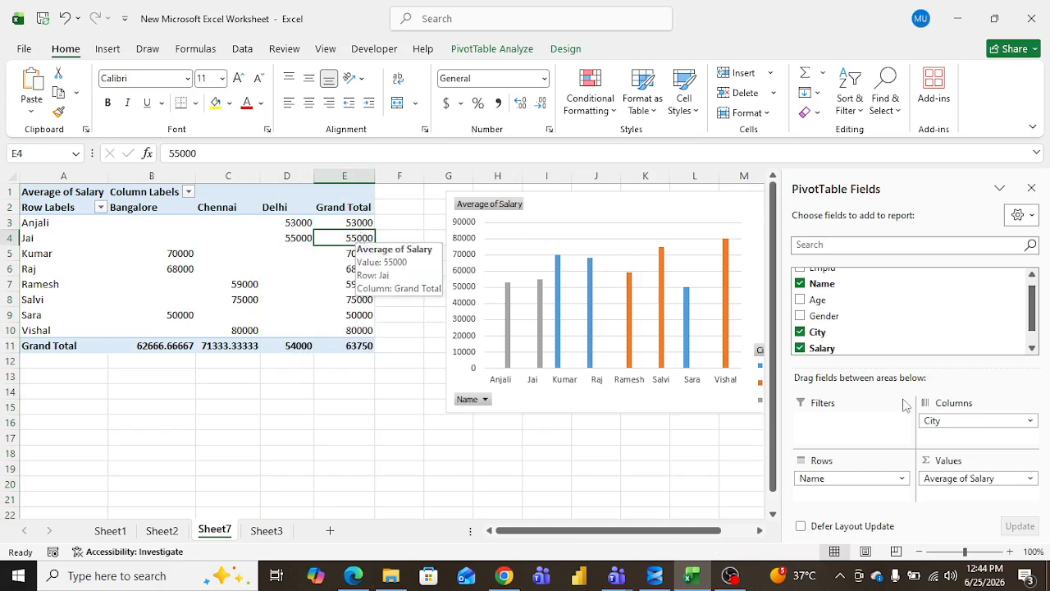
Step: Summarize the Salary value field by Max and select the overall Grand Total cell
left_click(1031, 479)
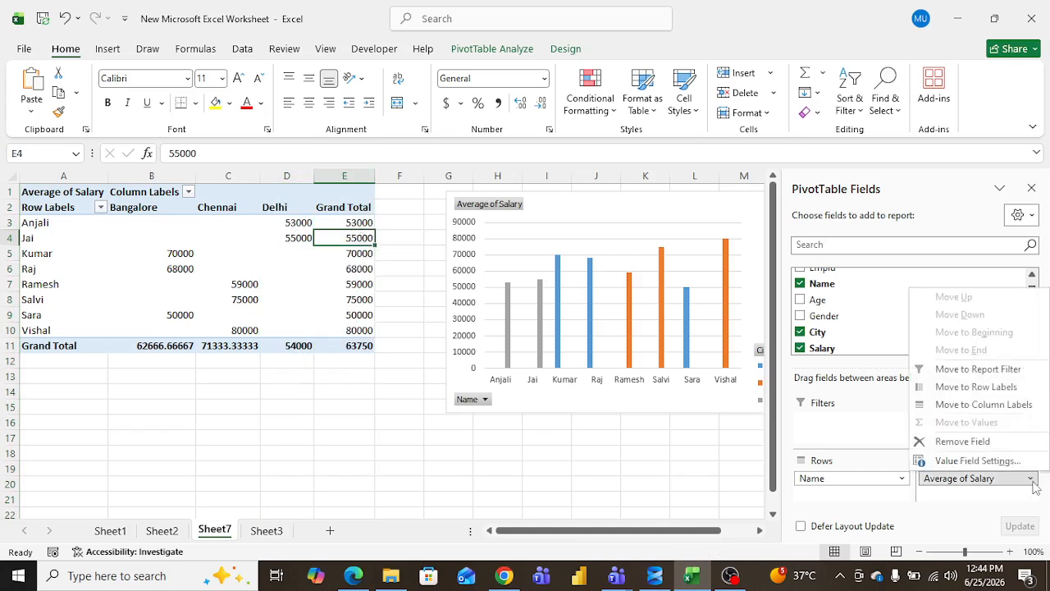
left_click(977, 461)
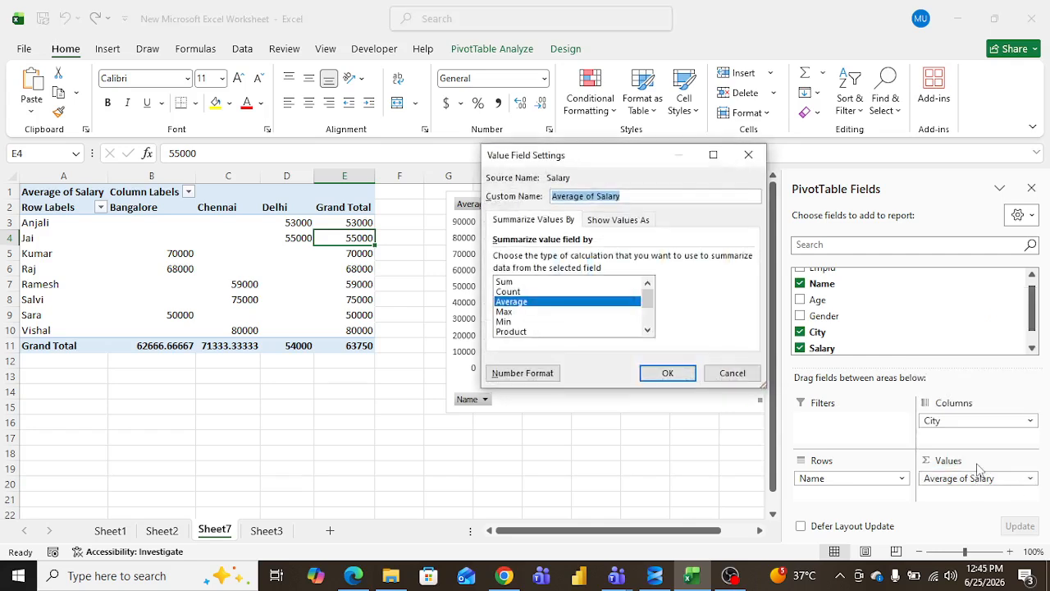
left_click(508, 311)
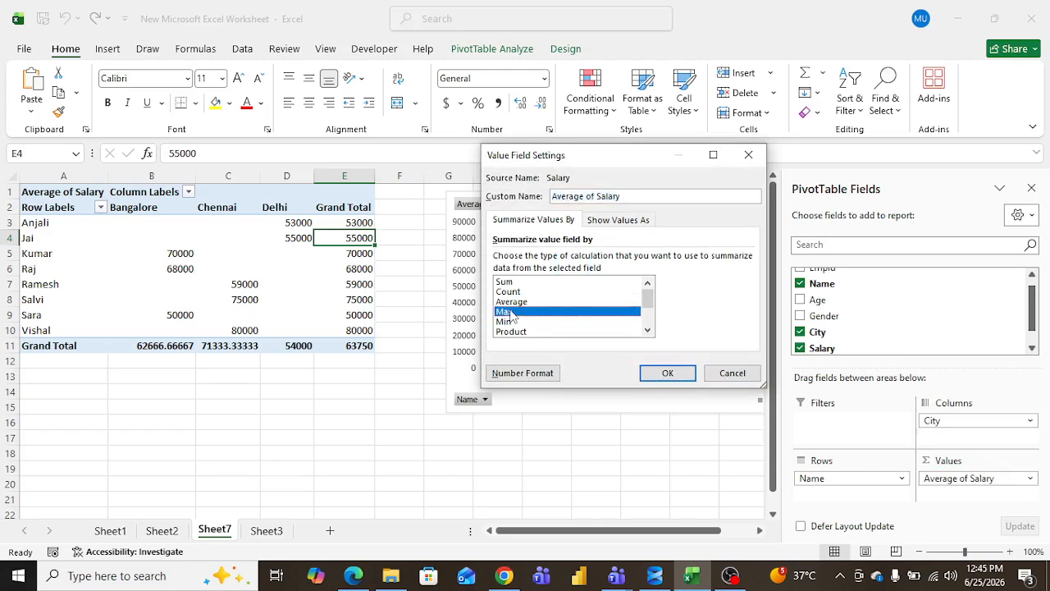
left_click(668, 373)
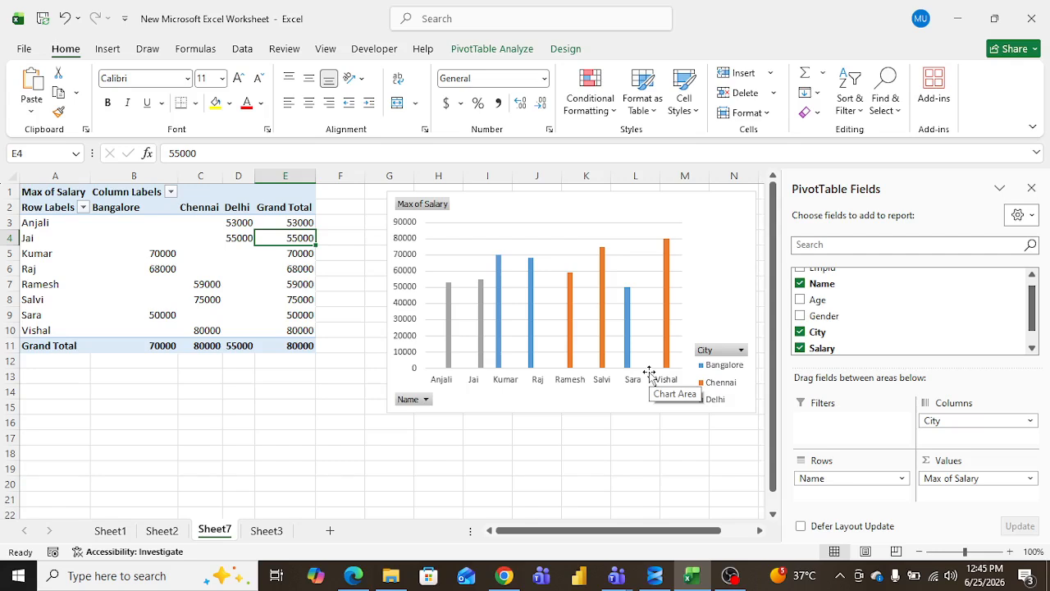
left_click(295, 346)
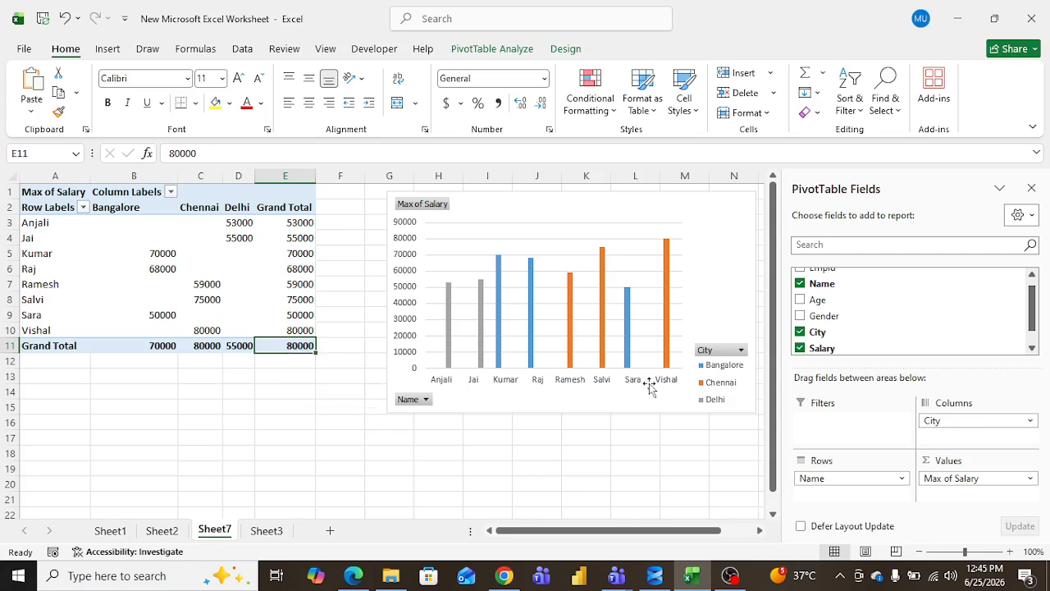
Step: Filter the PivotChart's City field to show only Chennai
left_click(741, 351)
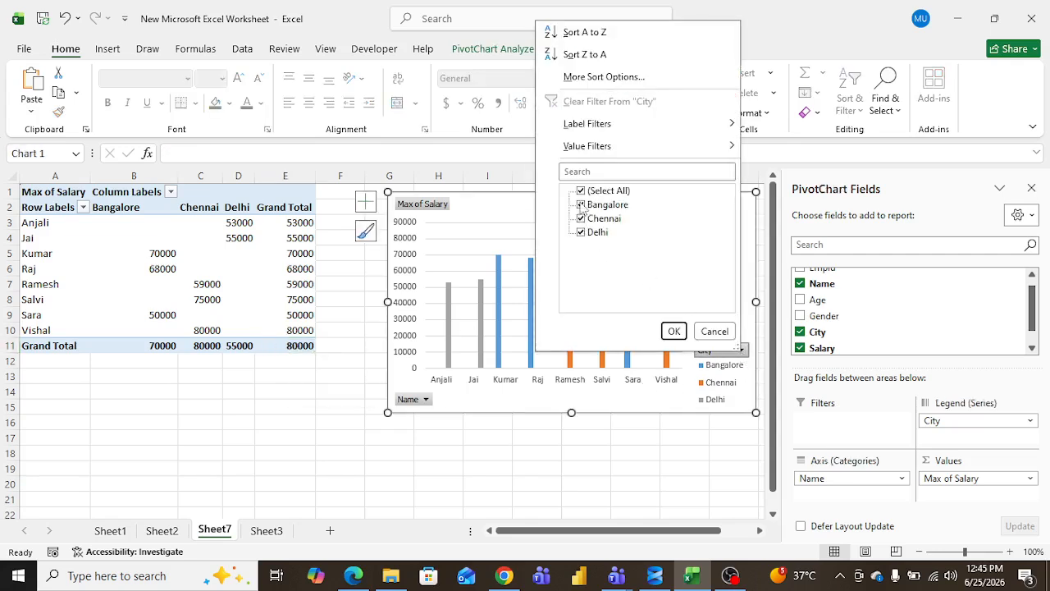
left_click(581, 190)
left_click(581, 219)
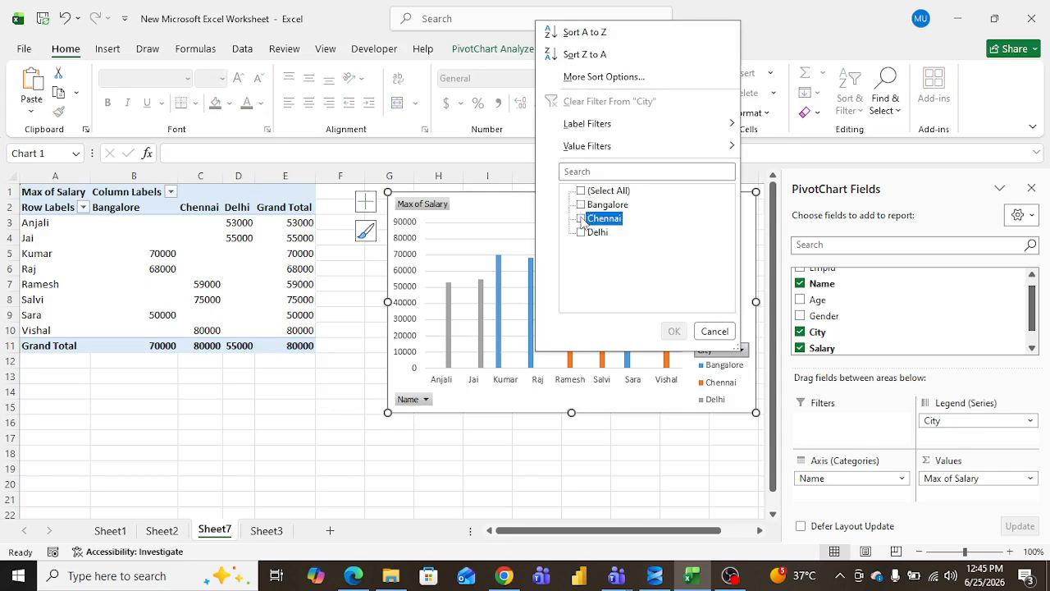
left_click(674, 330)
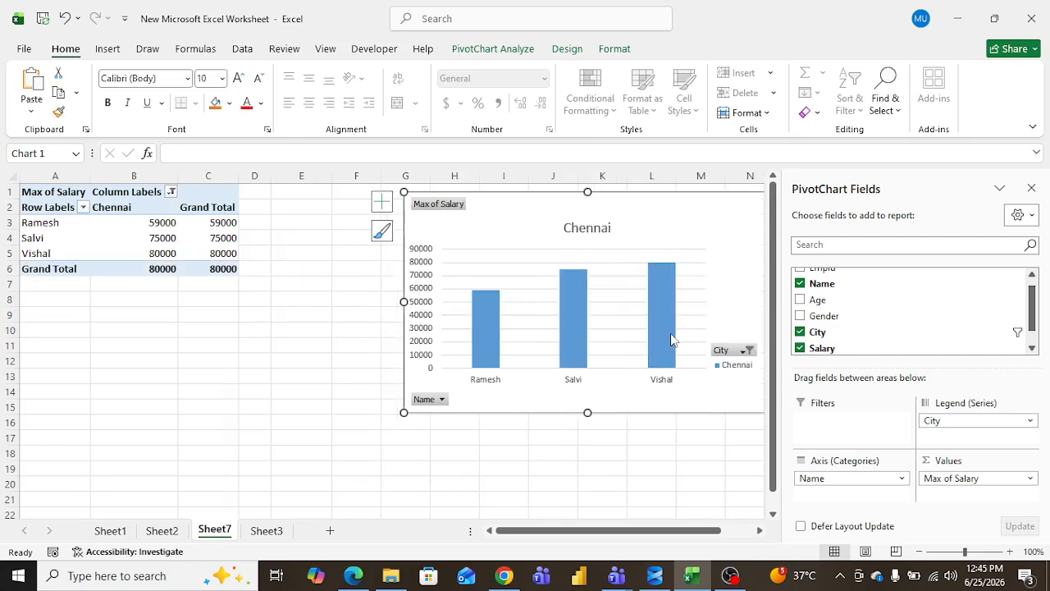
Step: Switch the PivotChart's City filter from Chennai to Bangalore only
left_click(749, 350)
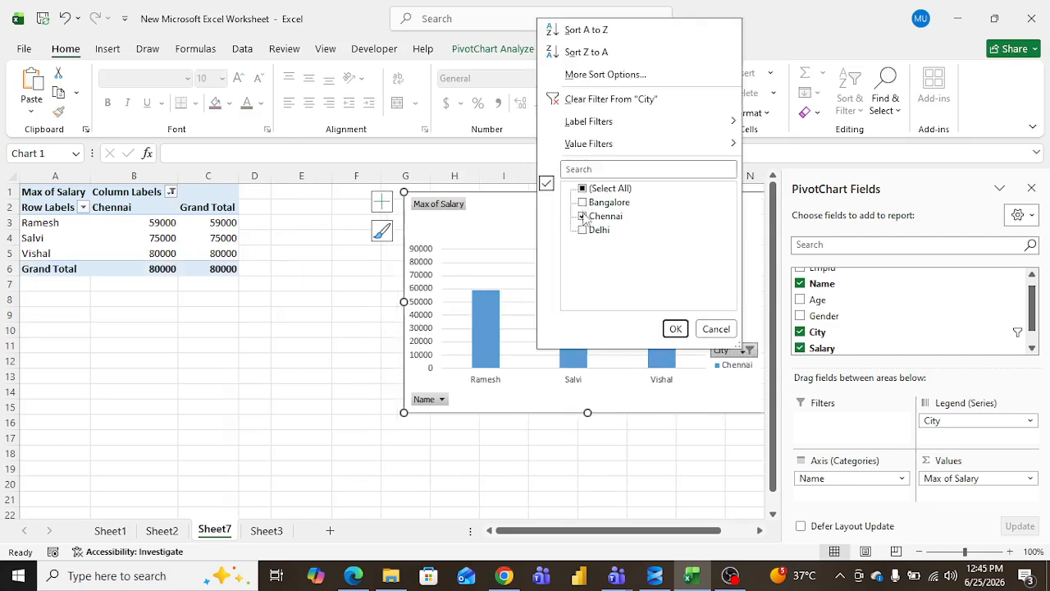
left_click(583, 217)
left_click(584, 203)
left_click(675, 328)
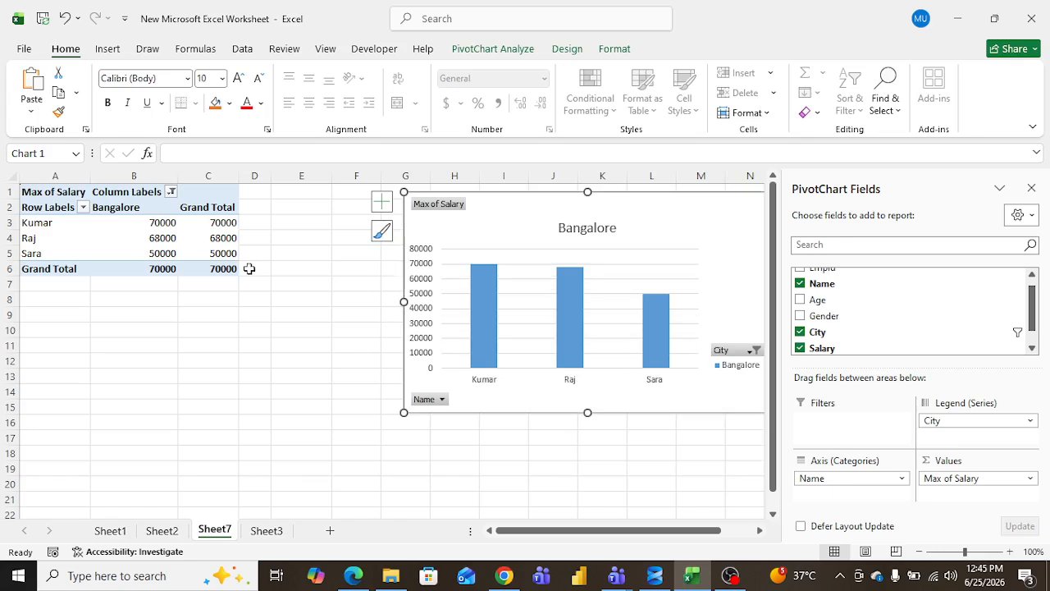
mouse_move(498, 312)
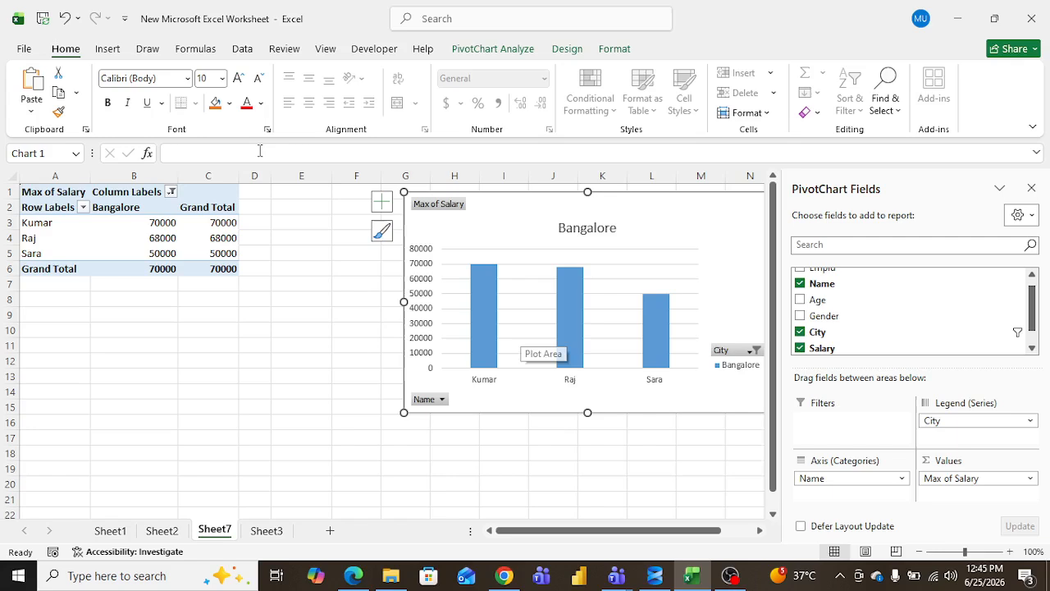
Step: Move the PivotChart closer to the PivotTable and change it to a 3-D pie chart
left_click(109, 51)
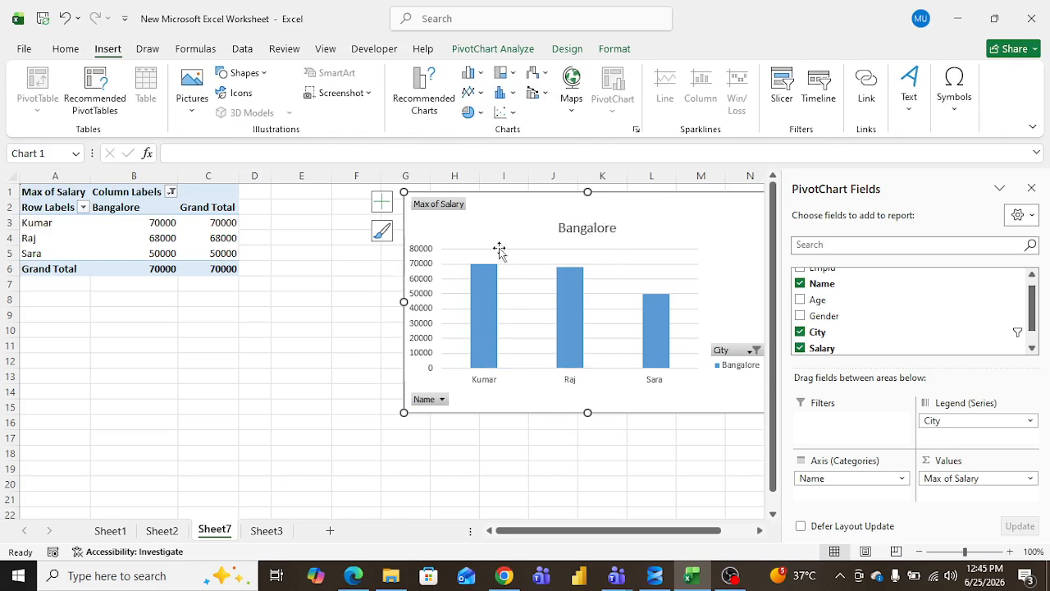
left_click_drag(530, 227, 449, 217)
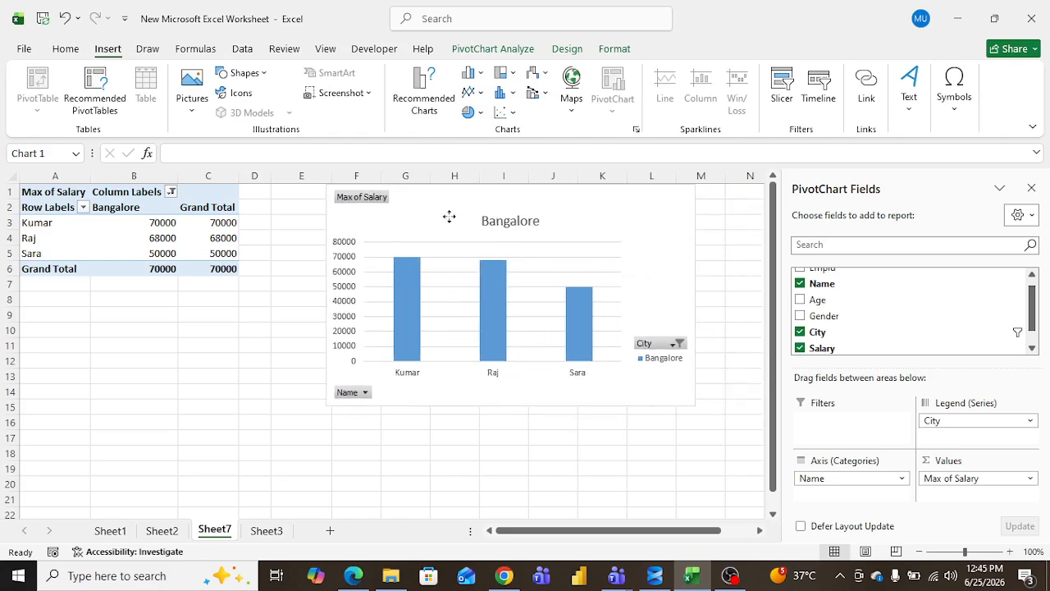
left_click(474, 112)
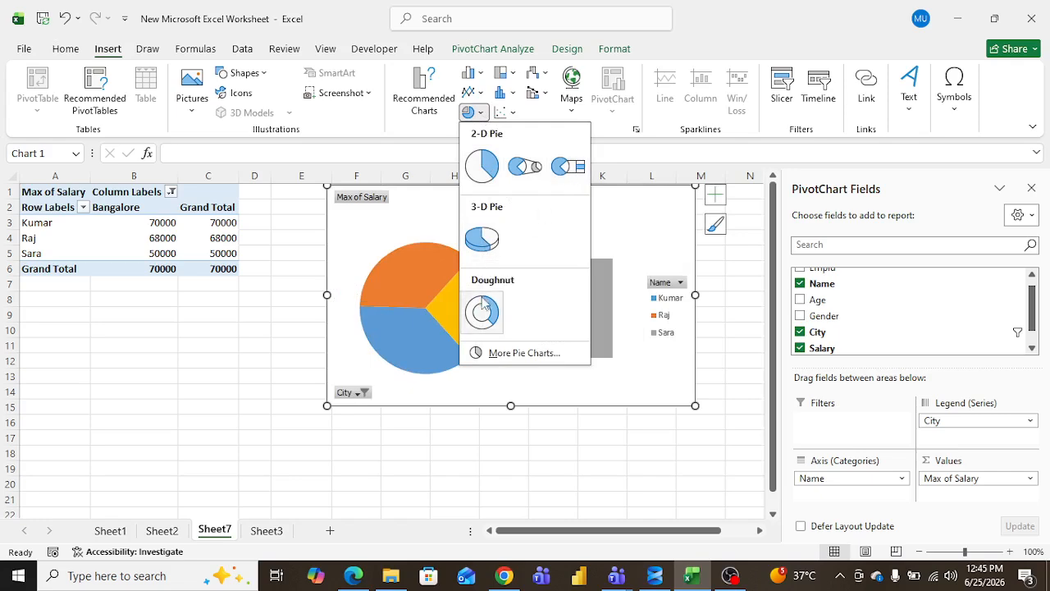
left_click(493, 235)
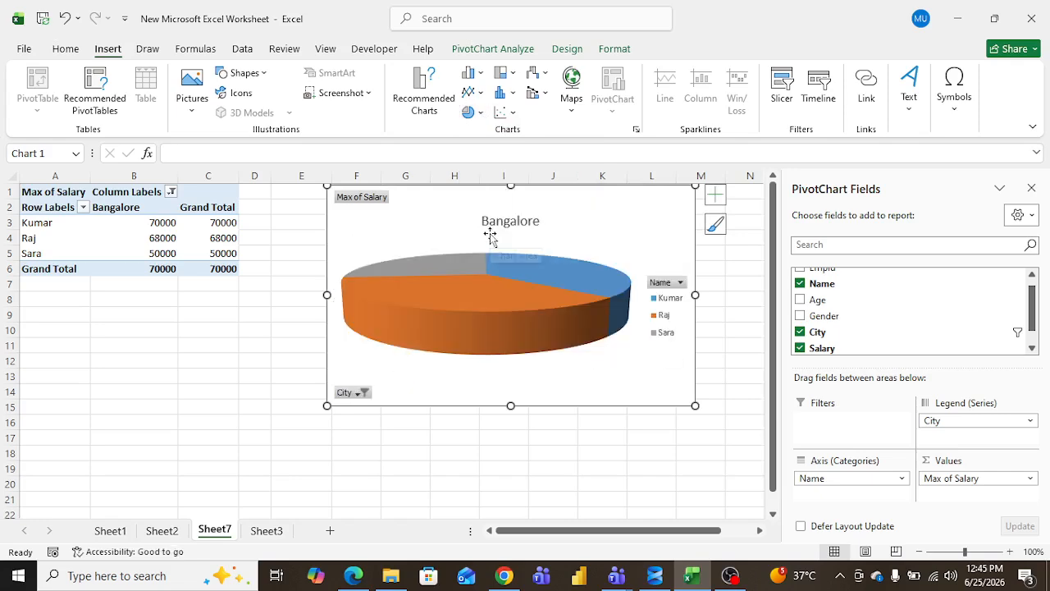
Step: Change the PivotChart to a 2-D pie and try the 3-D column variants on it
left_click(470, 112)
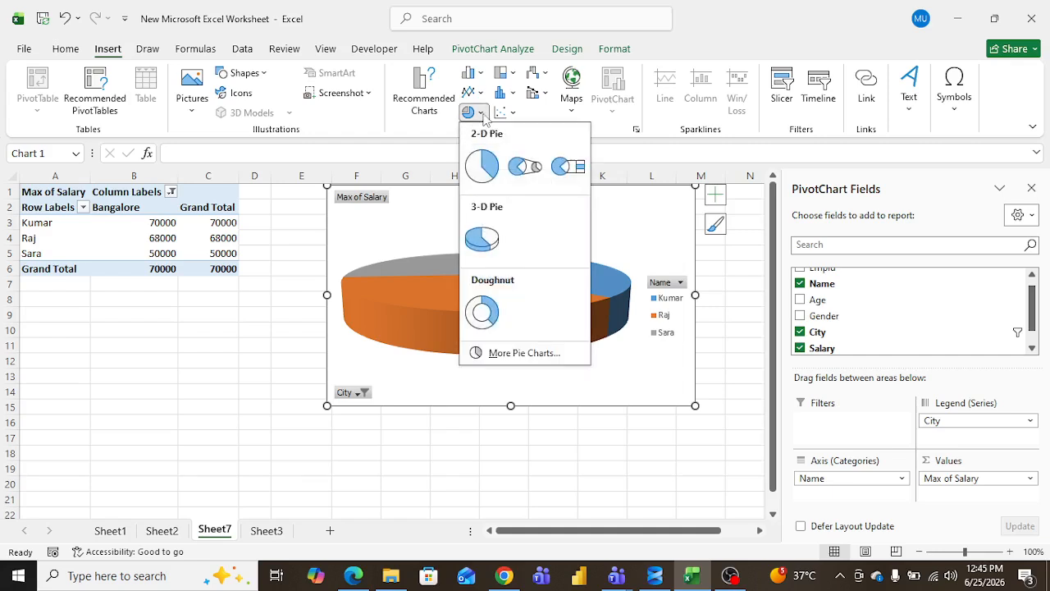
left_click(485, 167)
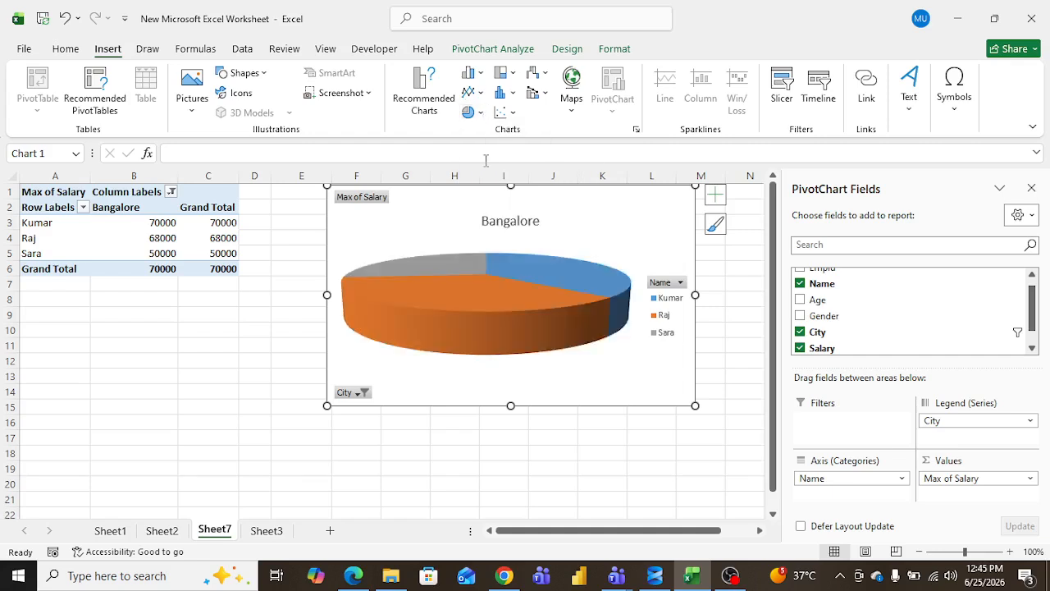
left_click(474, 74)
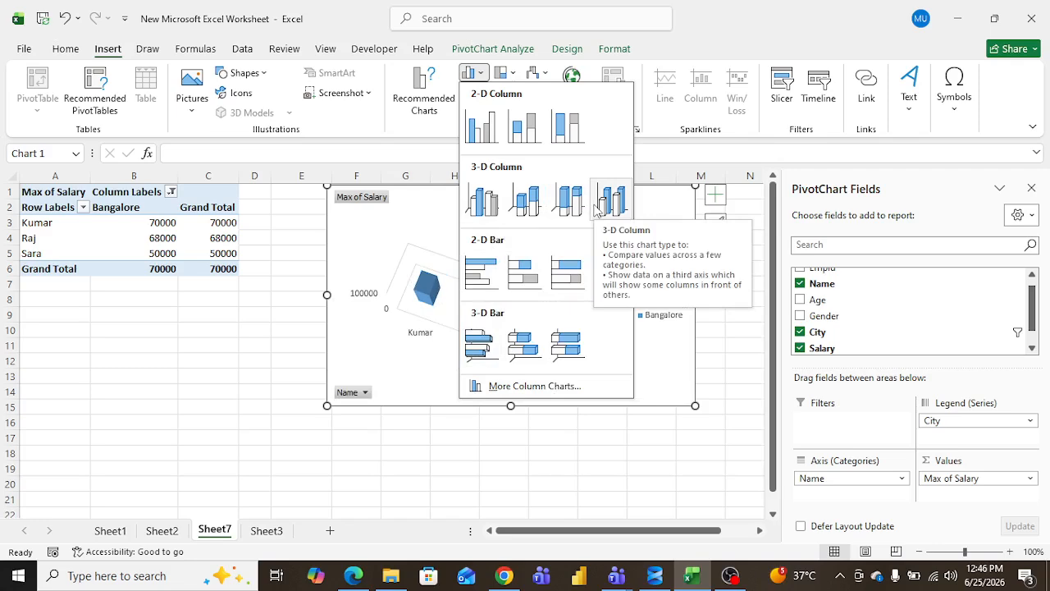
left_click(515, 202)
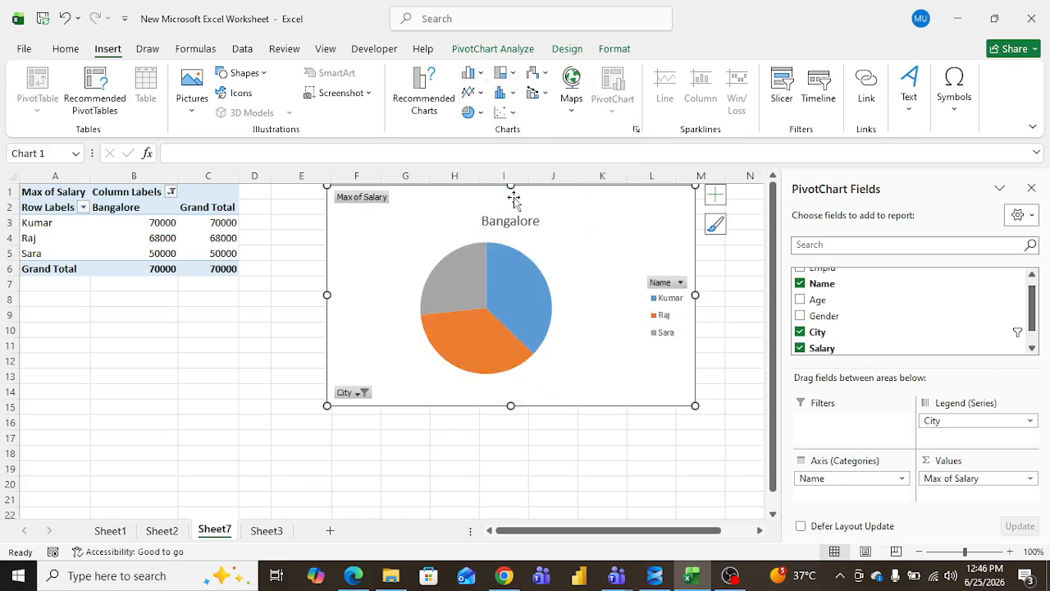
Step: Try the PivotChart as a 2-D stacked column chart and as a 3-D clustered bar chart
left_click(472, 74)
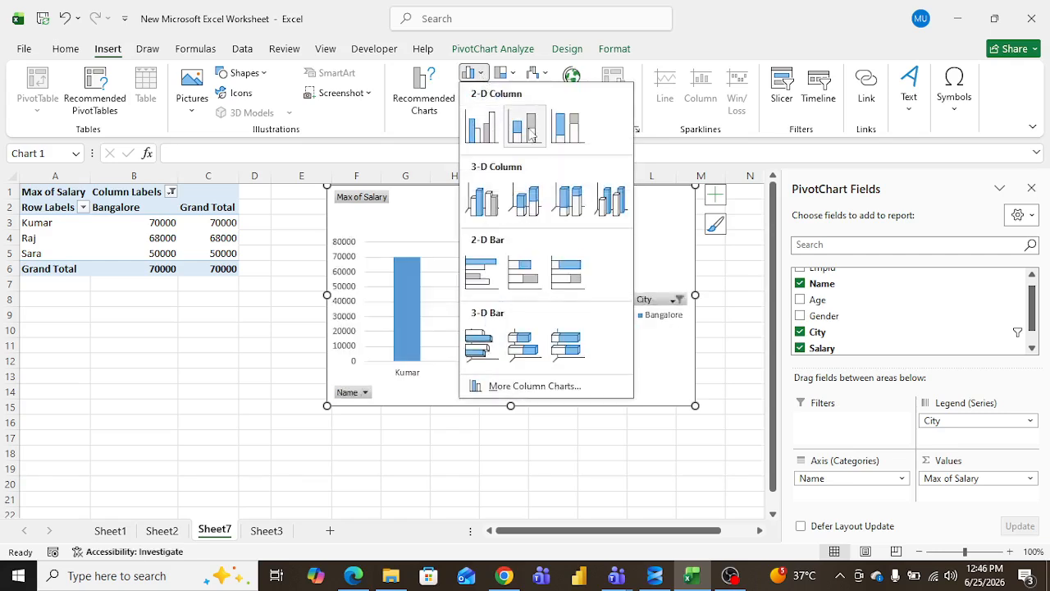
left_click(526, 132)
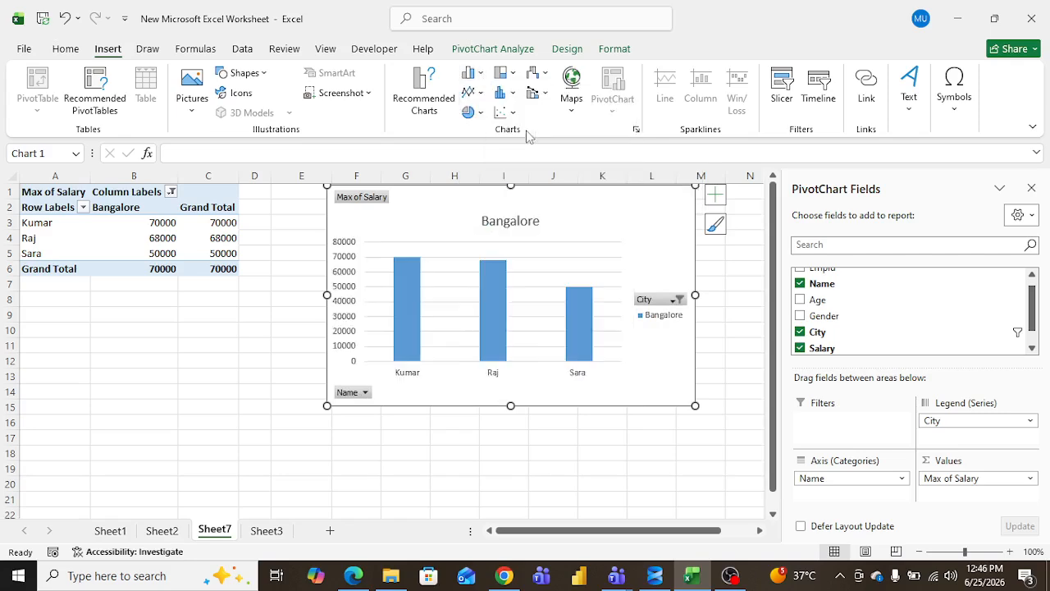
left_click(480, 74)
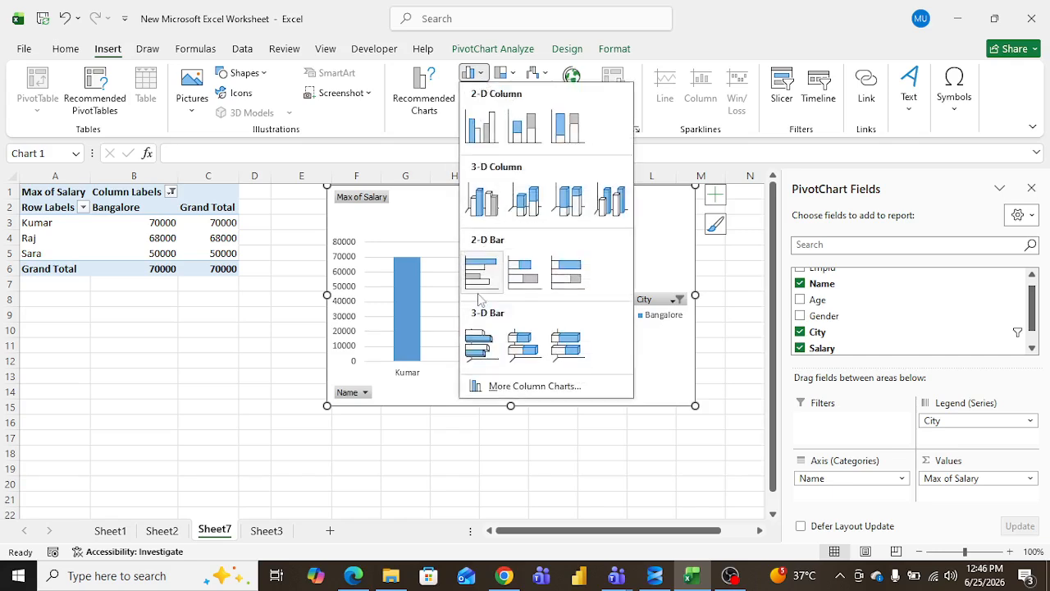
left_click(481, 344)
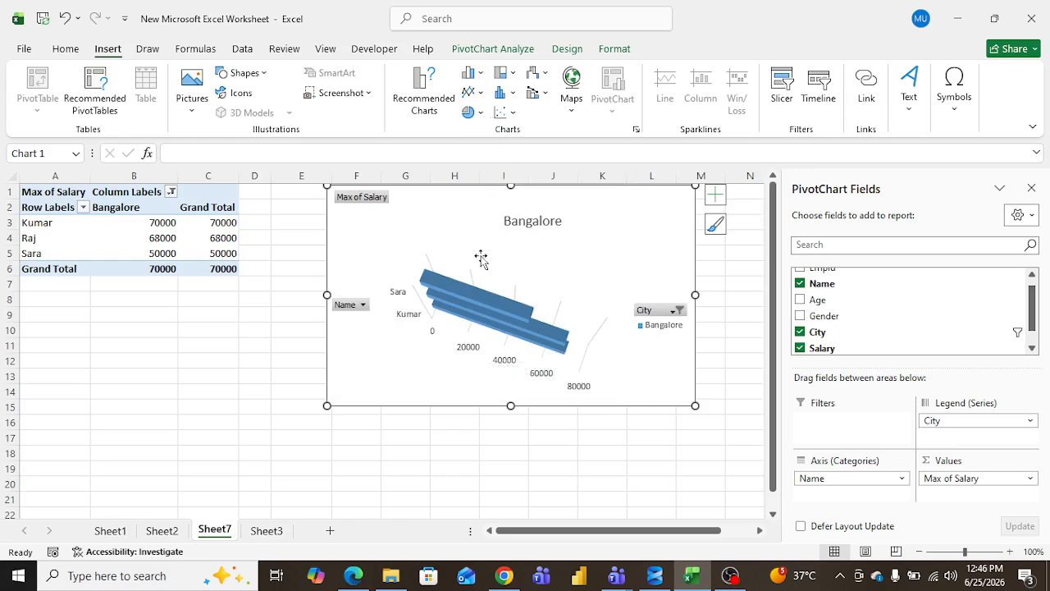
Step: Select all cities in the PivotChart's City filter and change the chart to a 3-D clustered column
left_click(679, 312)
left_click(522, 397)
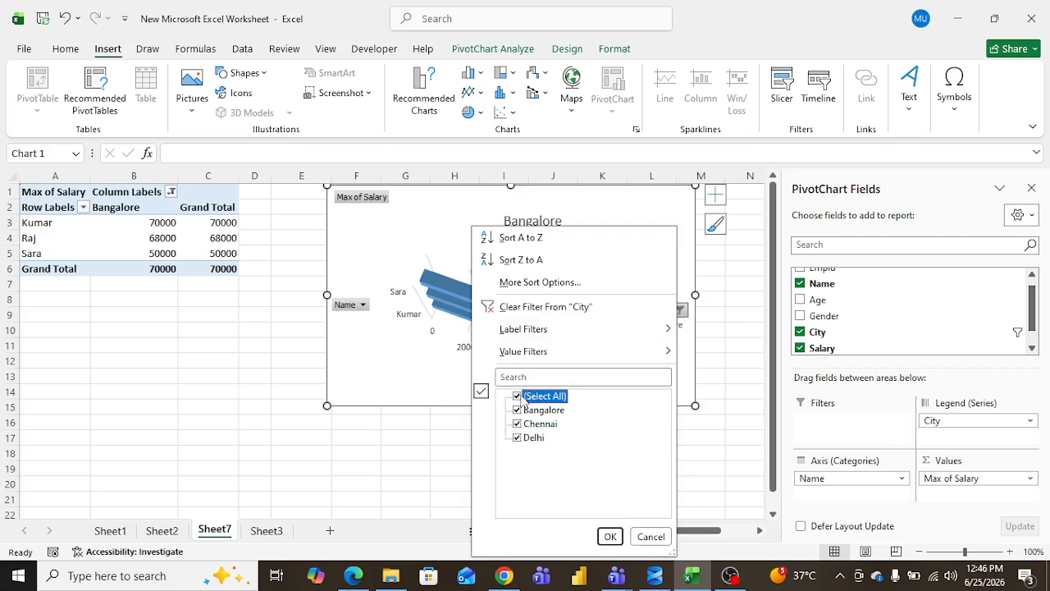
left_click(609, 536)
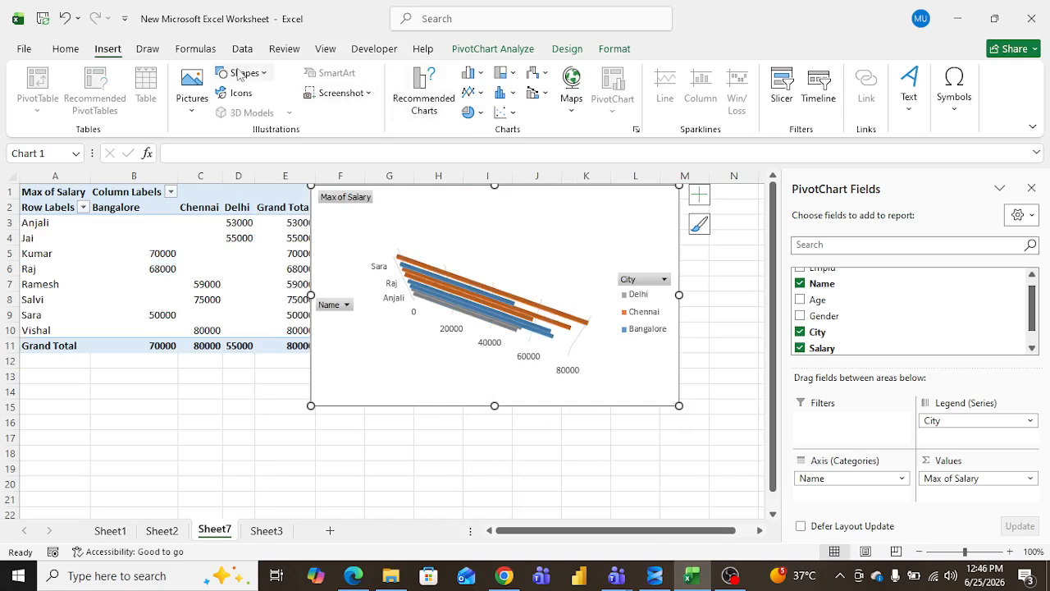
left_click(469, 72)
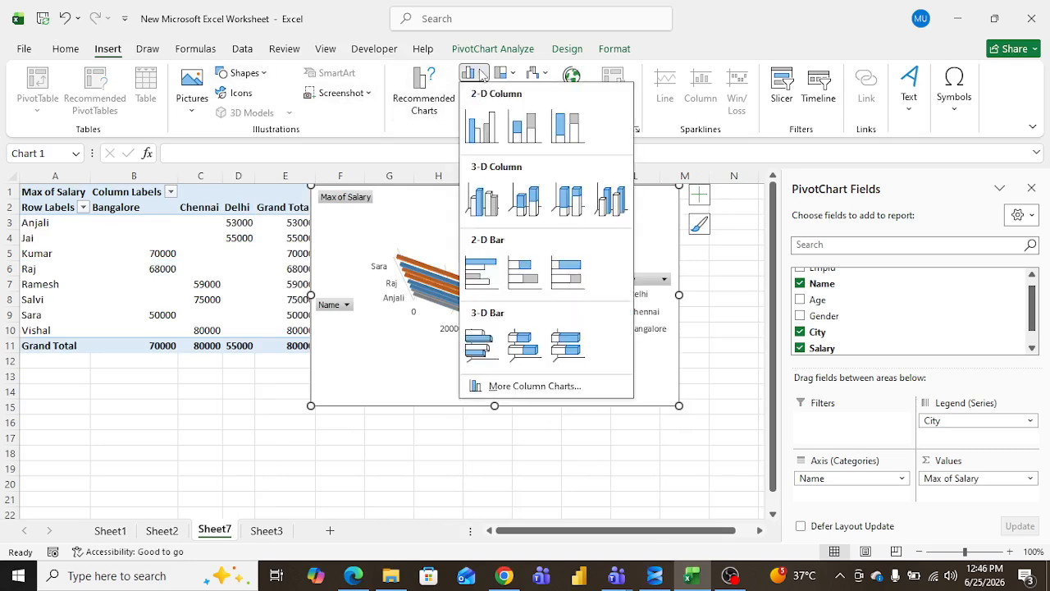
left_click(485, 207)
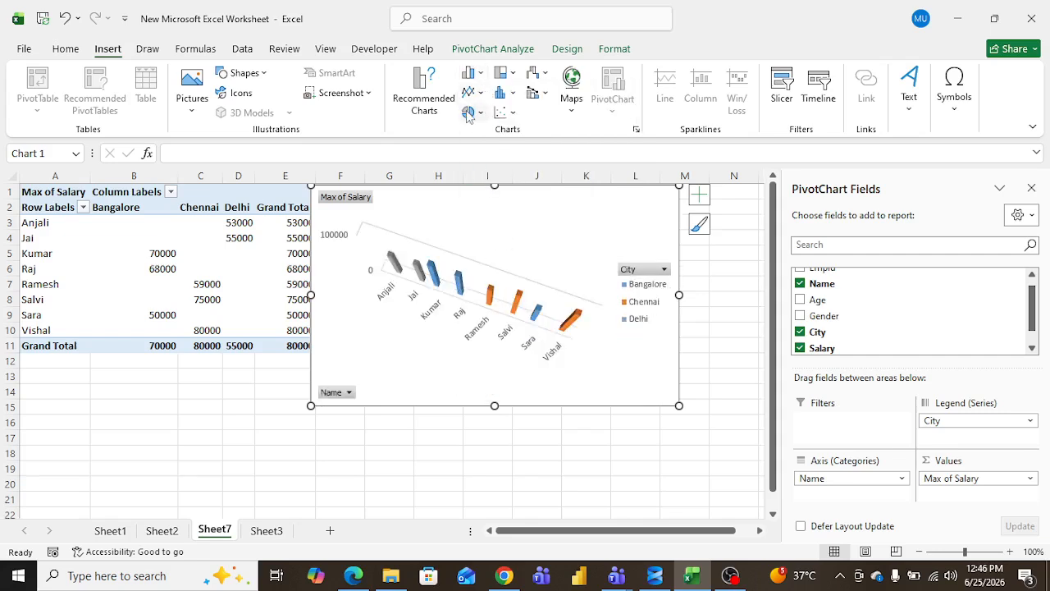
Step: Browse the full list of chart types and change the PivotChart to a basic line chart
left_click(480, 75)
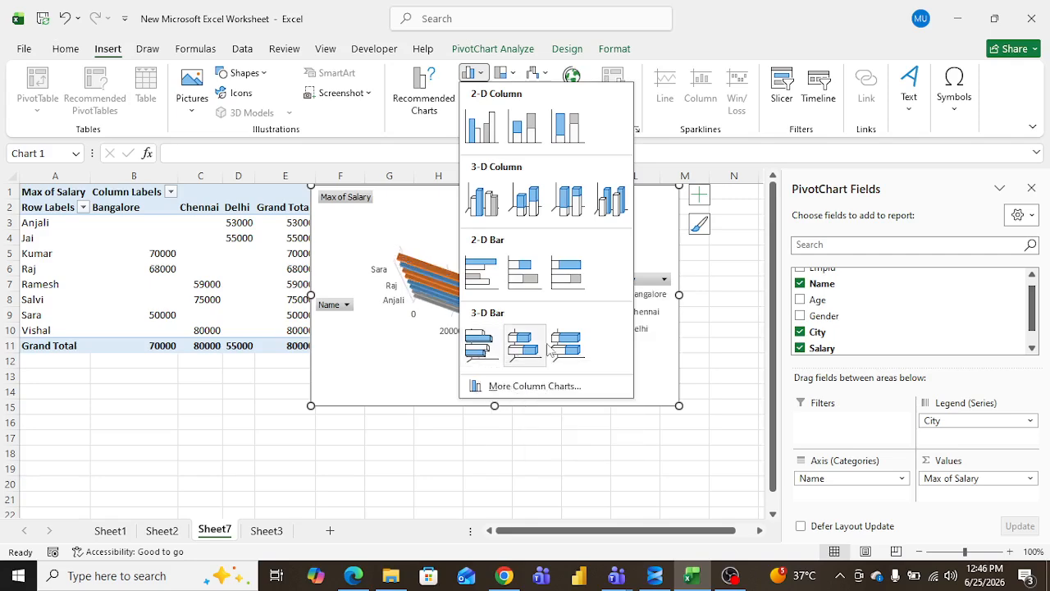
left_click(492, 387)
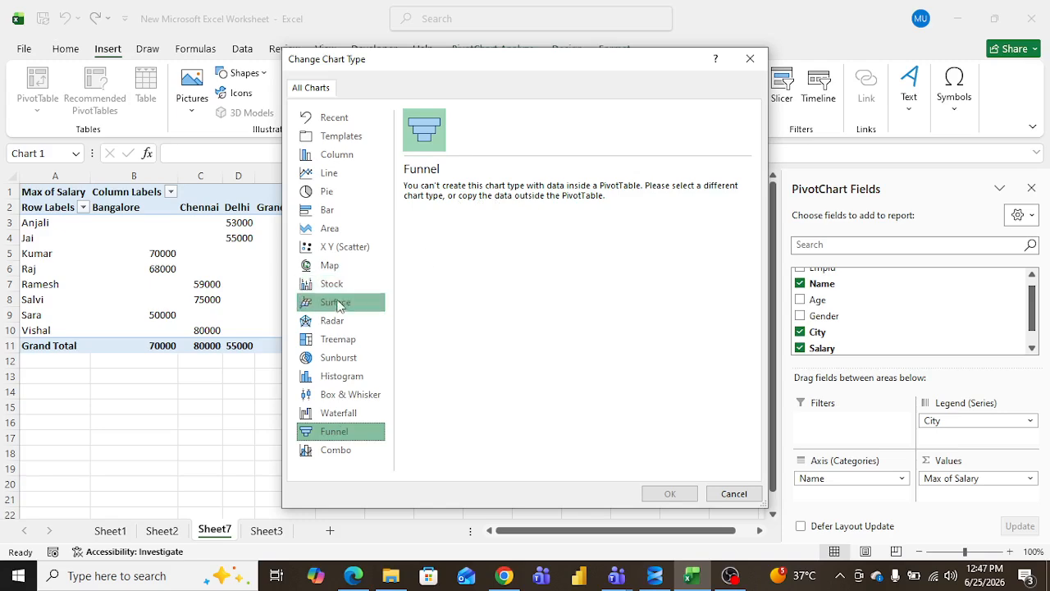
left_click(336, 193)
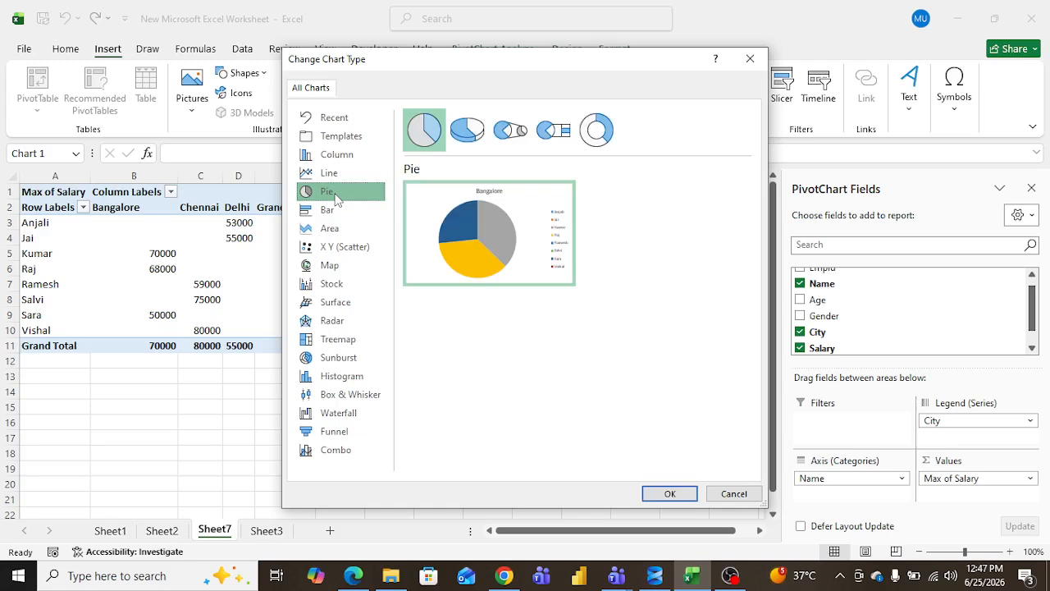
left_click(337, 182)
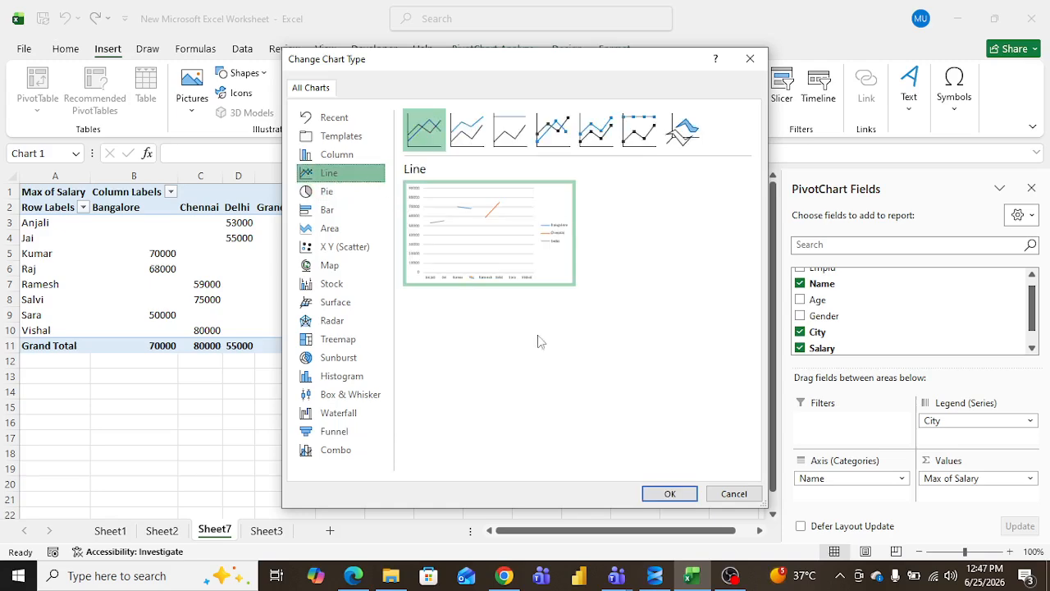
left_click(664, 493)
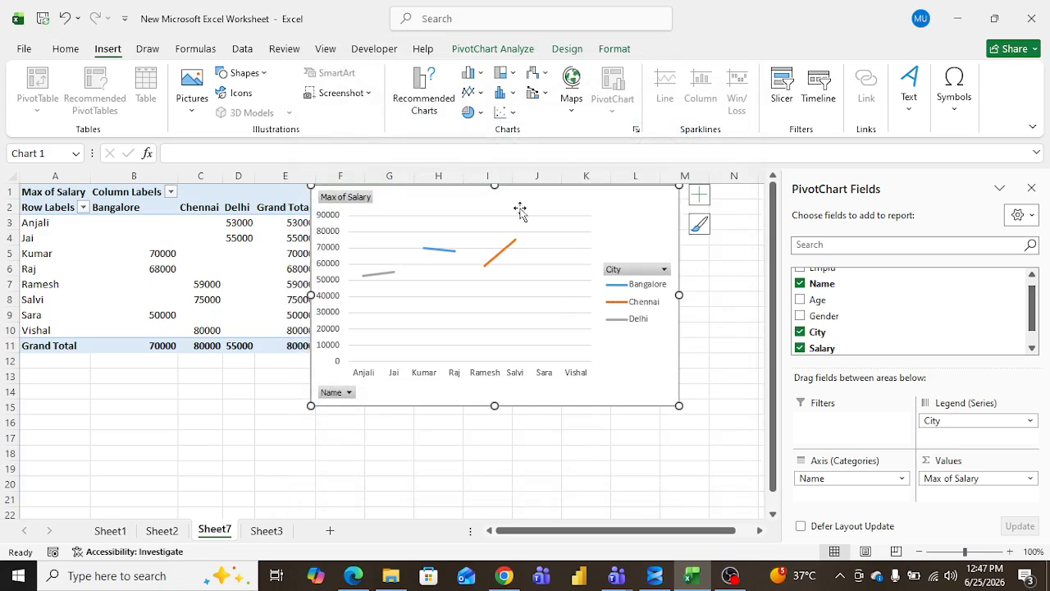
Step: Change the PivotChart to a 2-D clustered column chart
left_click(480, 75)
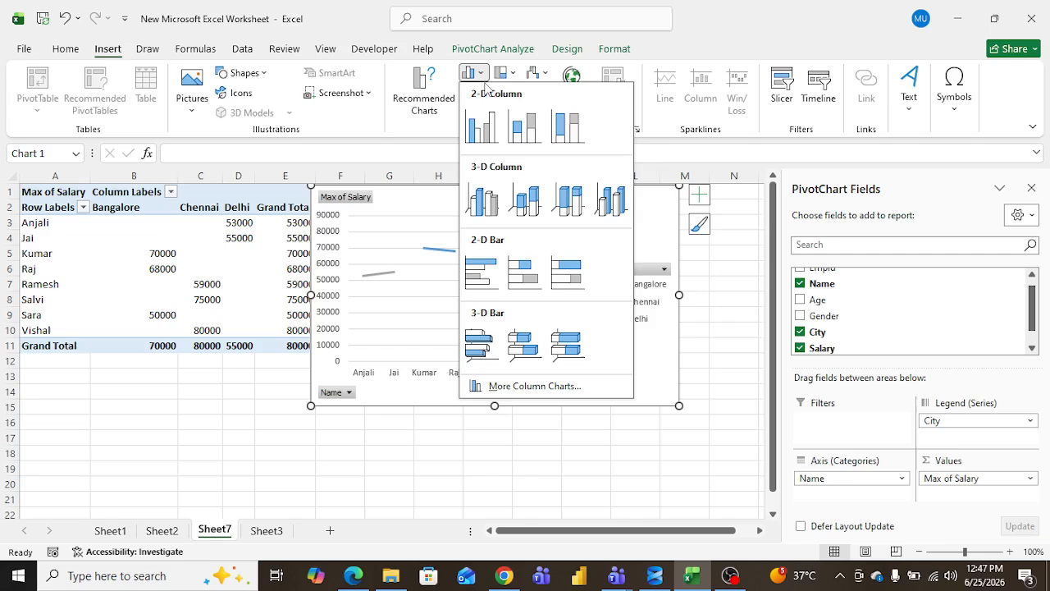
left_click(483, 127)
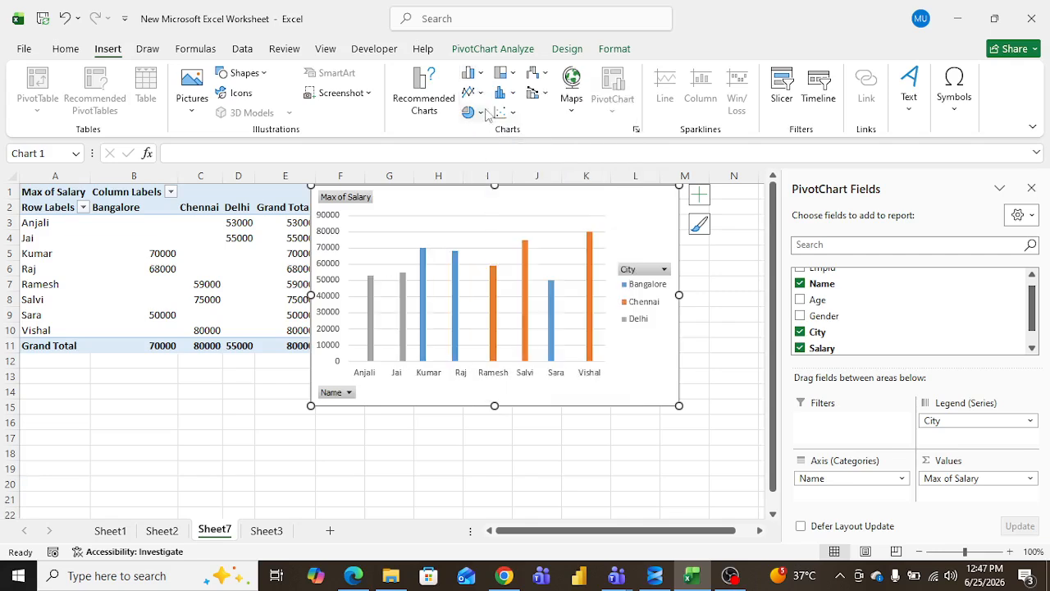
left_click(482, 114)
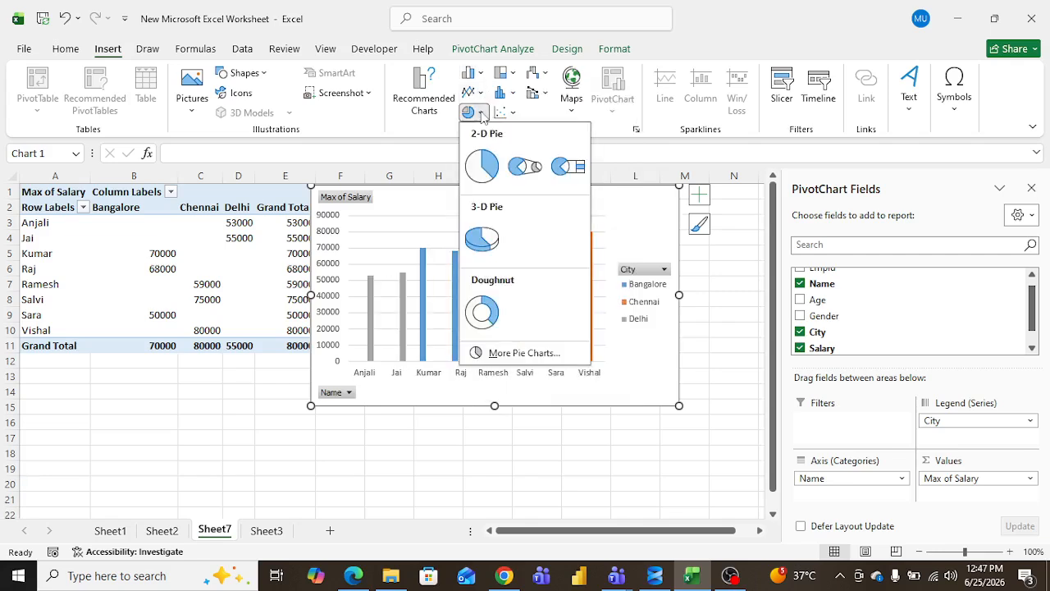
Step: Try to change the PivotChart to a Sunburst hierarchy chart
left_click(516, 75)
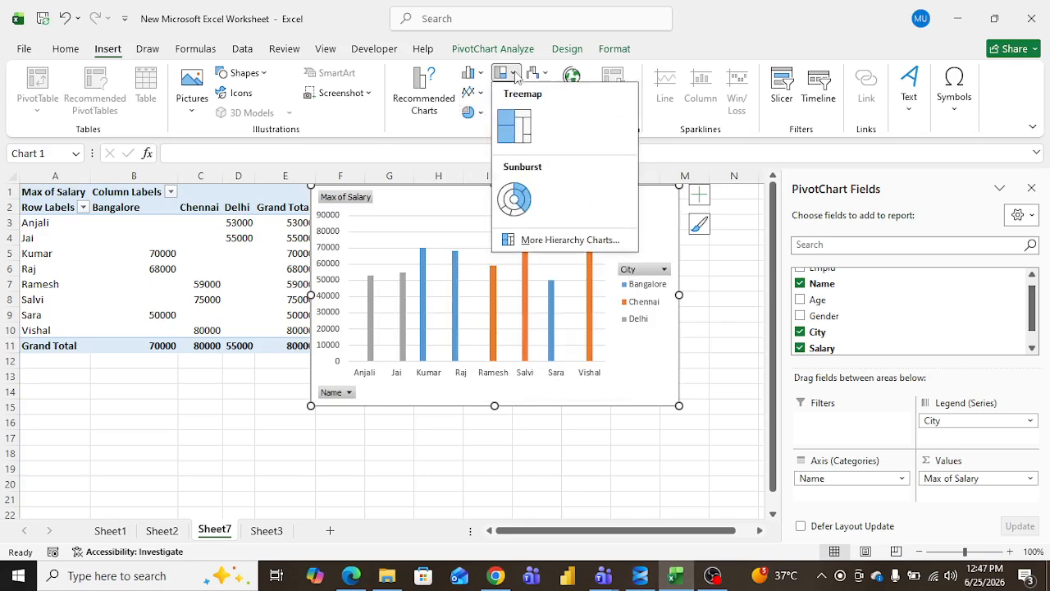
left_click(514, 199)
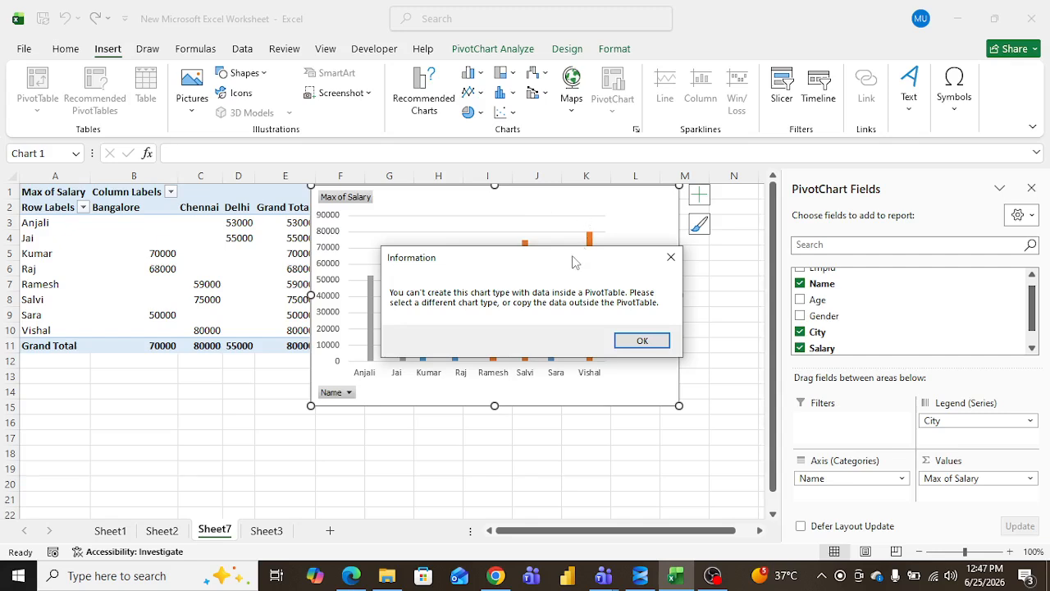
left_click(668, 267)
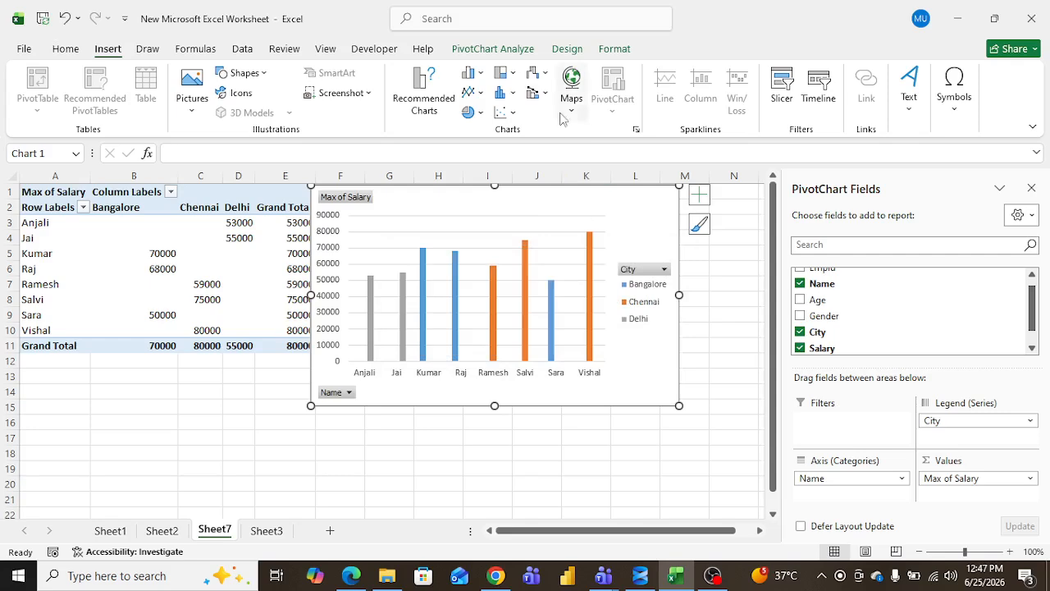
left_click(515, 74)
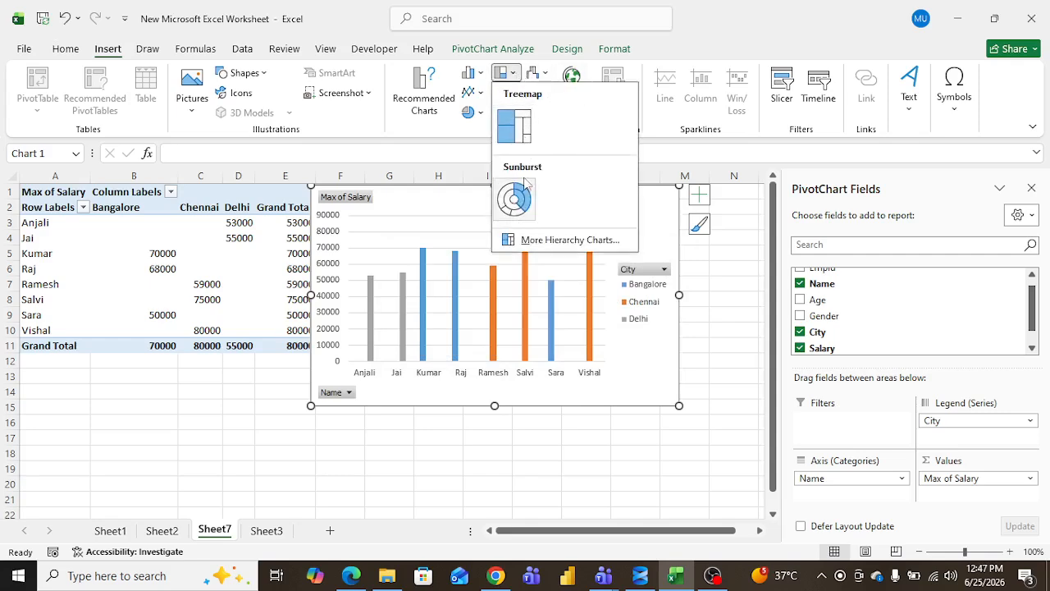
left_click(435, 453)
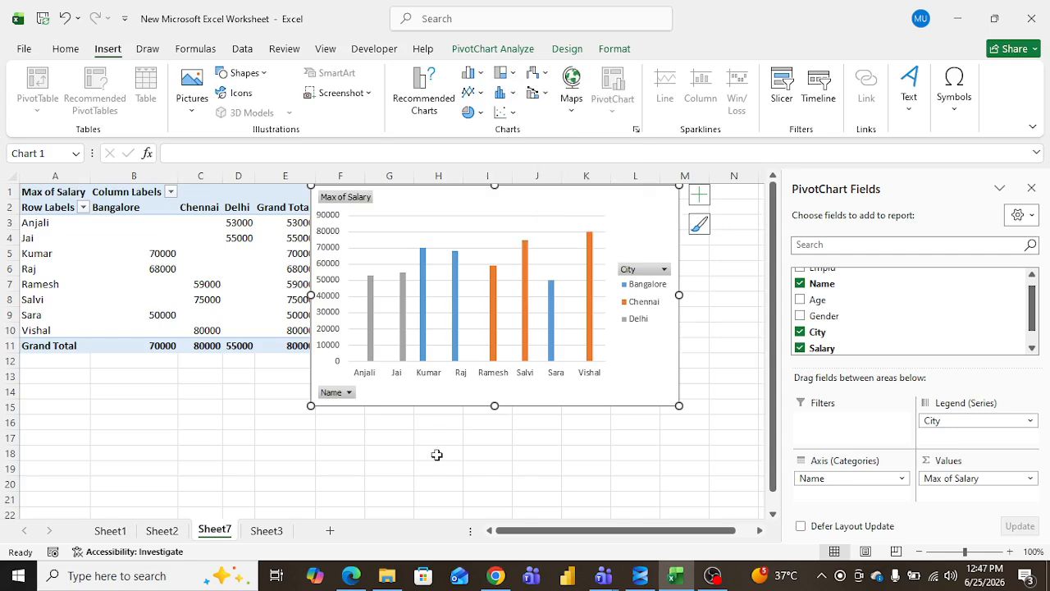
Step: Try to change the PivotChart to a Histogram and to a Box and Whisker chart
left_click(515, 95)
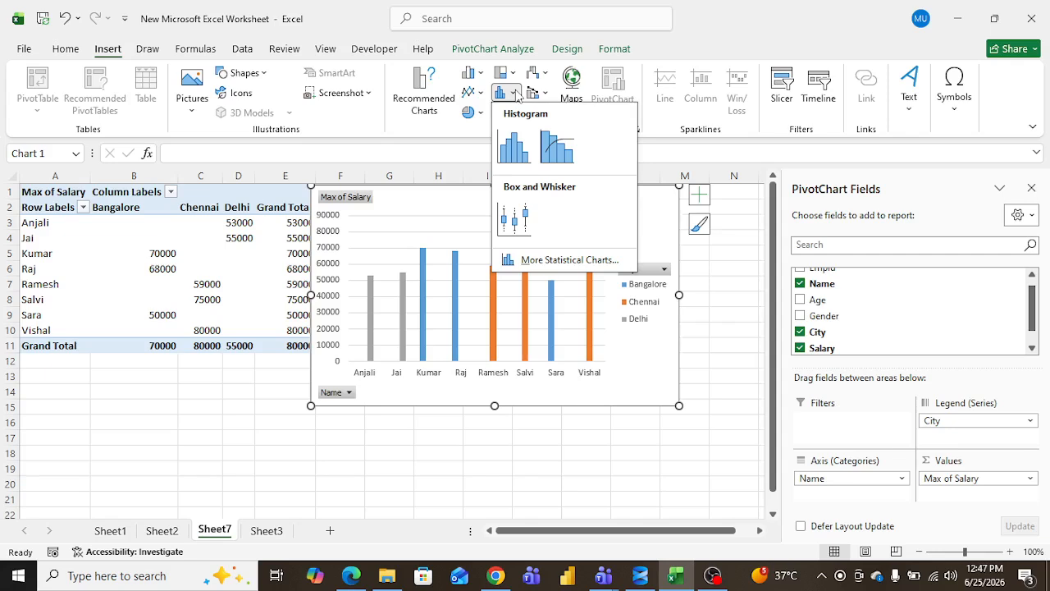
left_click(517, 164)
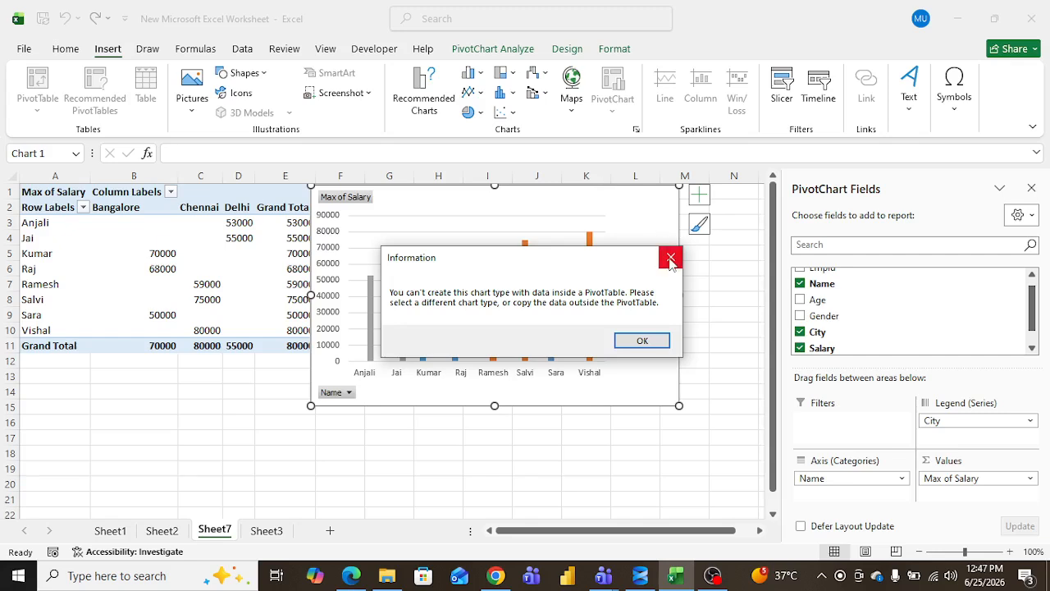
left_click(670, 259)
left_click(505, 92)
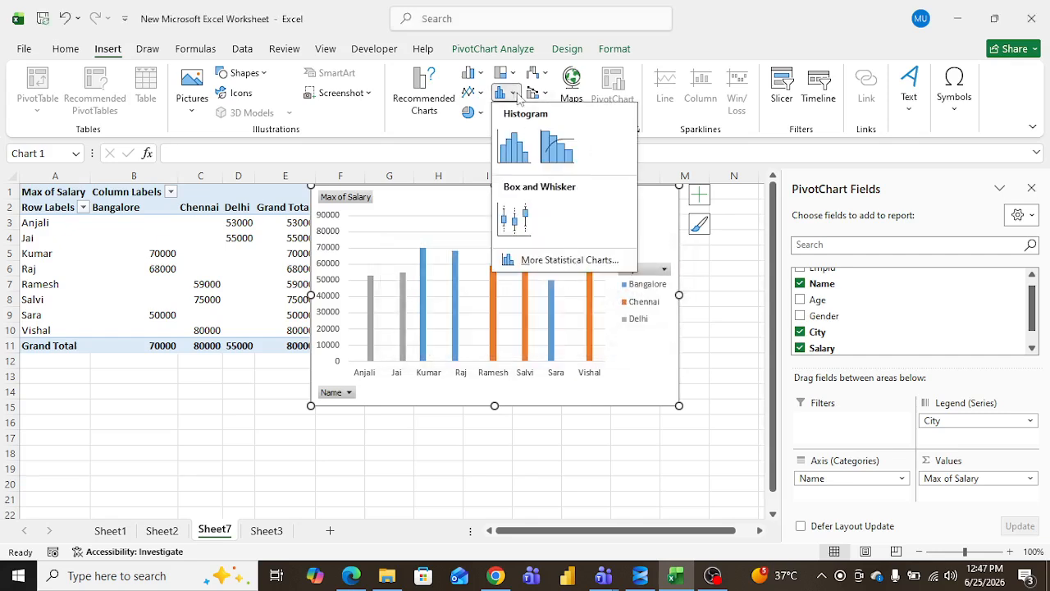
left_click(525, 218)
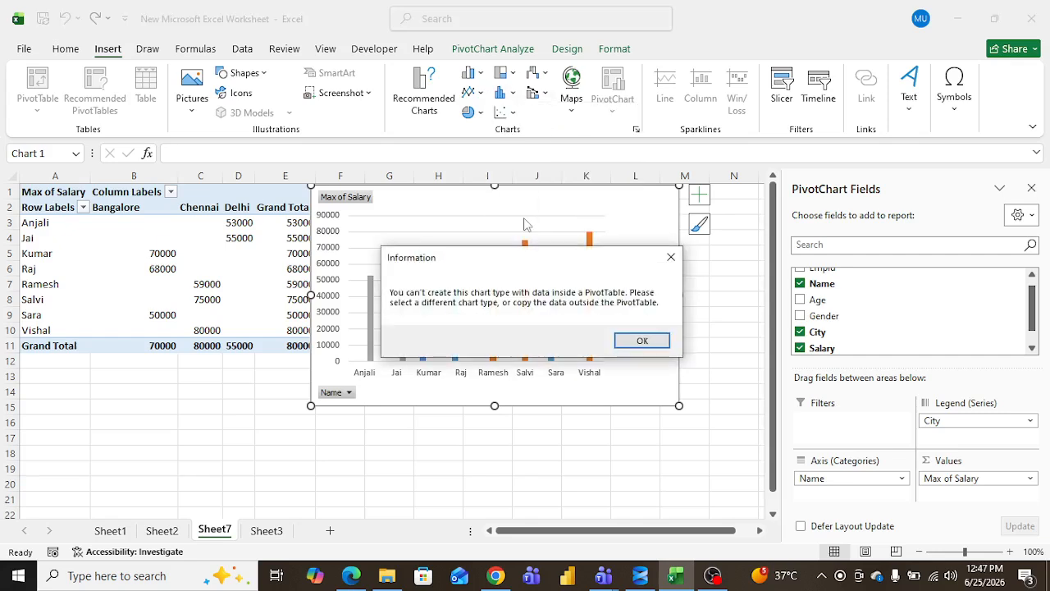
left_click(670, 258)
Step: Try to change the PivotChart to a Filled Map chart
left_click(573, 111)
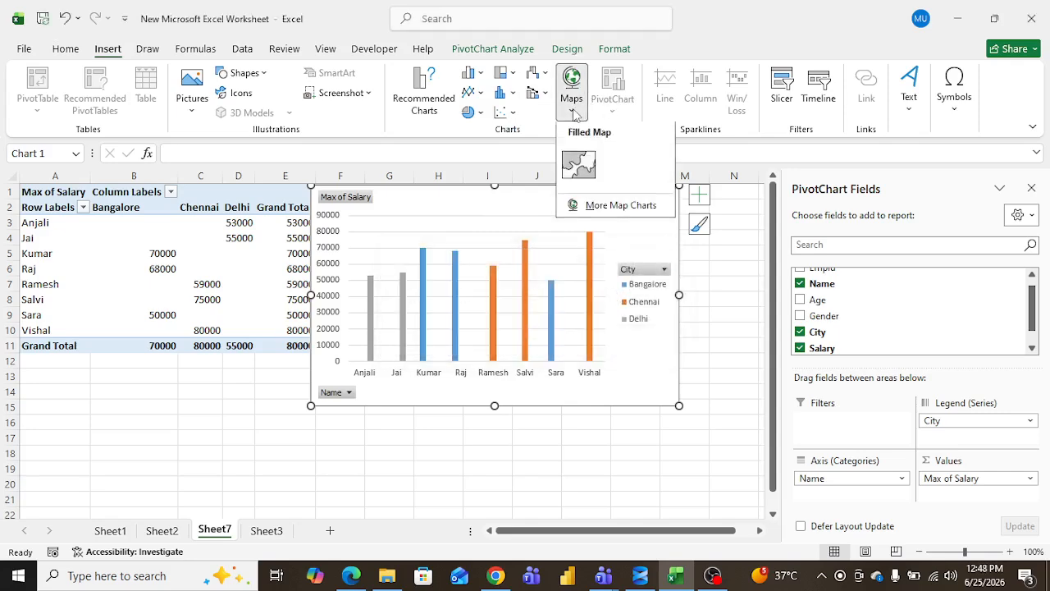
left_click(584, 164)
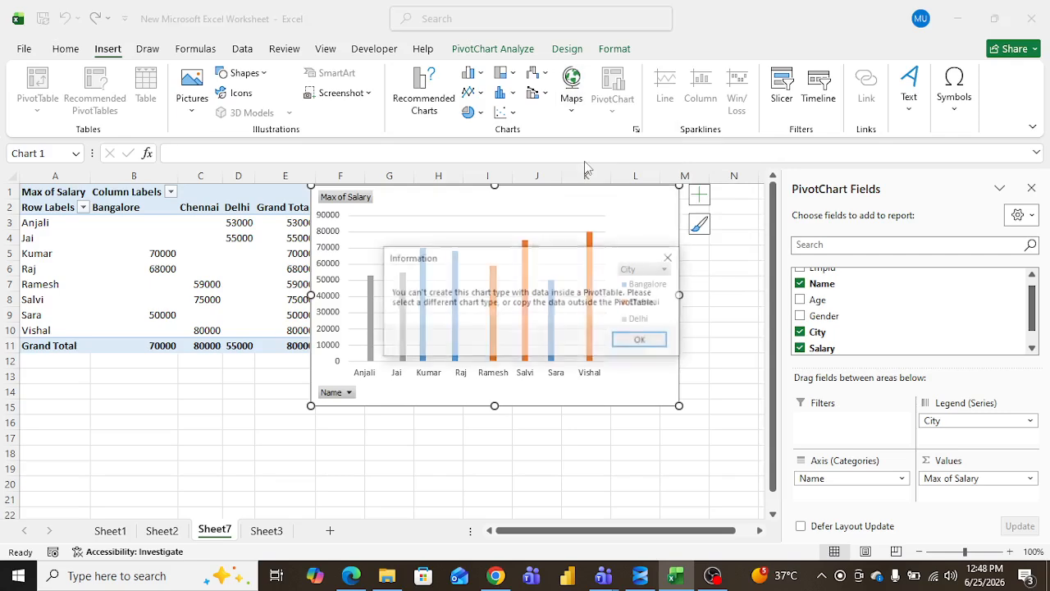
left_click(670, 260)
Step: Move the PivotChart clear of the PivotTable's Grand Total column and try to change it to a scatter chart with smooth lines and markers
left_click_drag(512, 205, 551, 244)
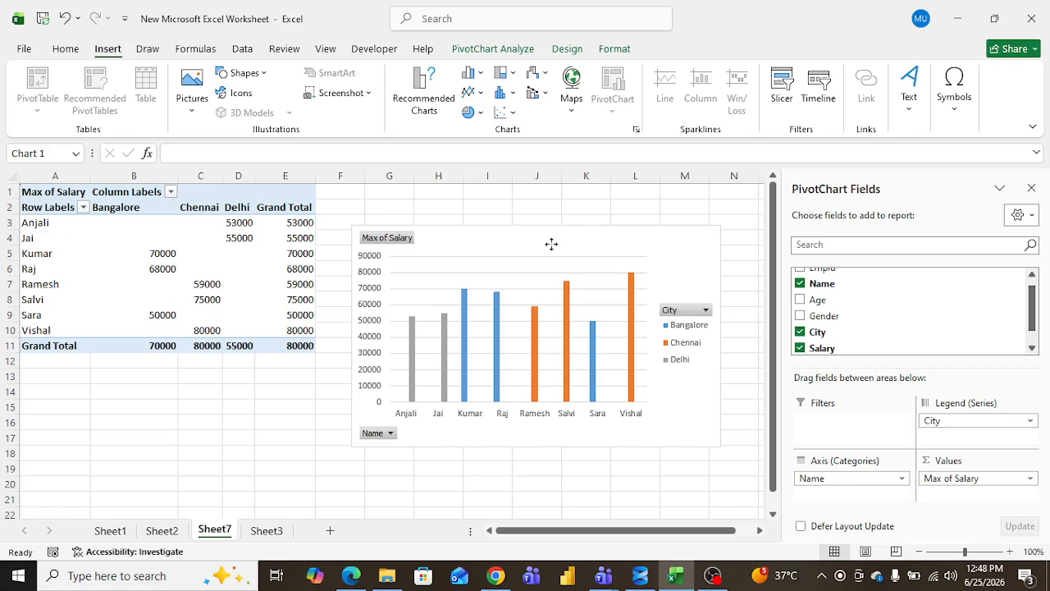
left_click(514, 113)
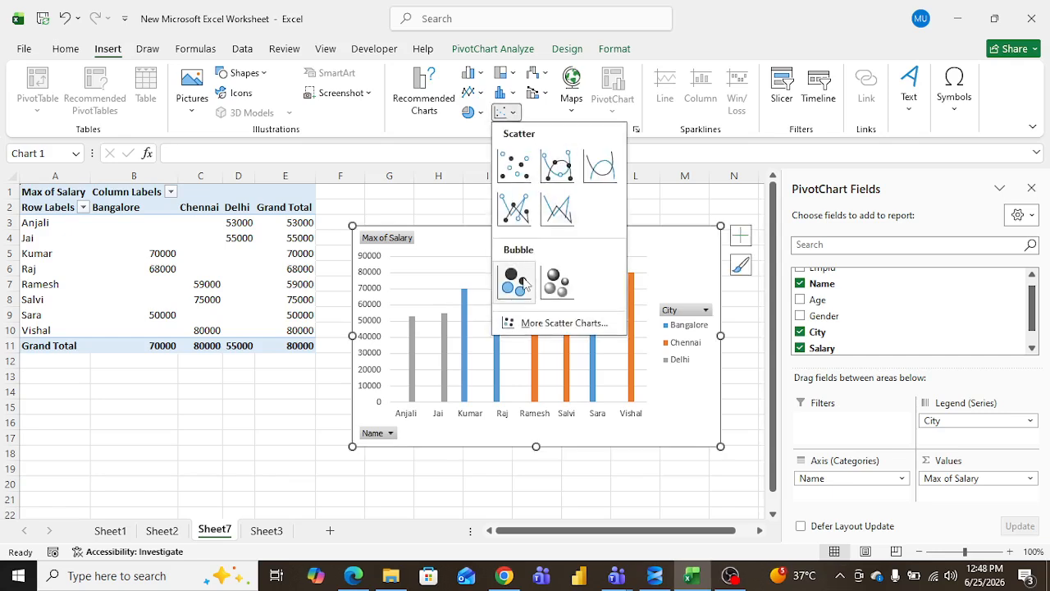
left_click(558, 164)
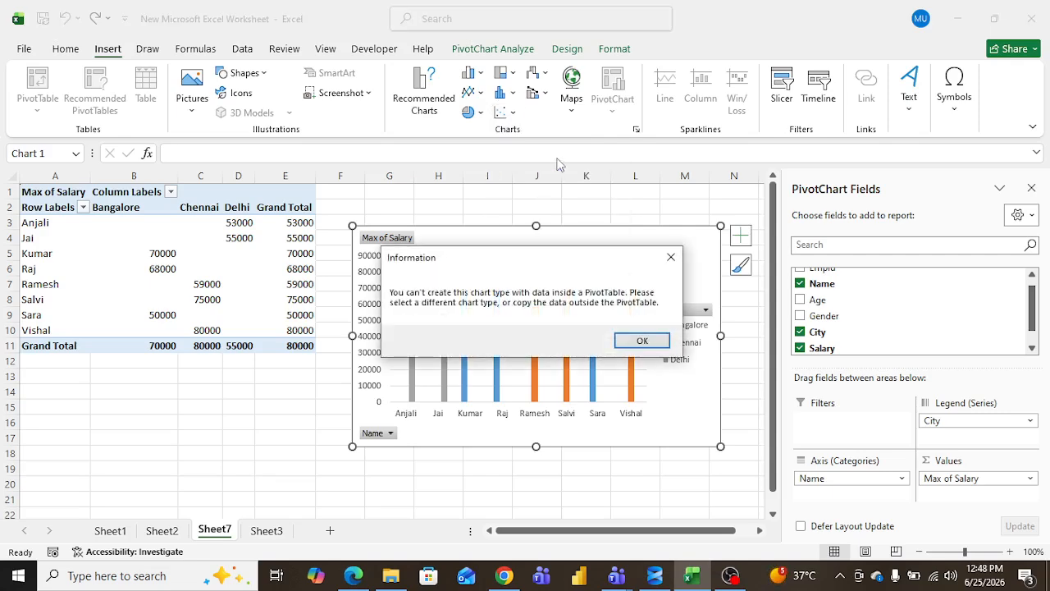
left_click(670, 259)
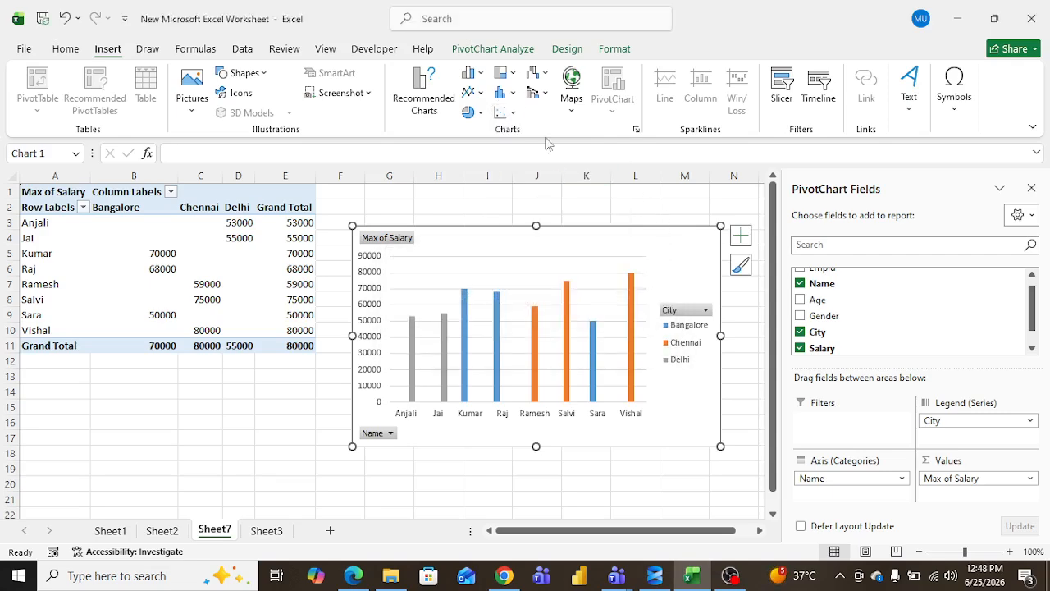
Step: Try the PivotChart as a 2-D stacked line chart and change it to a basic 2-D line chart
left_click(483, 95)
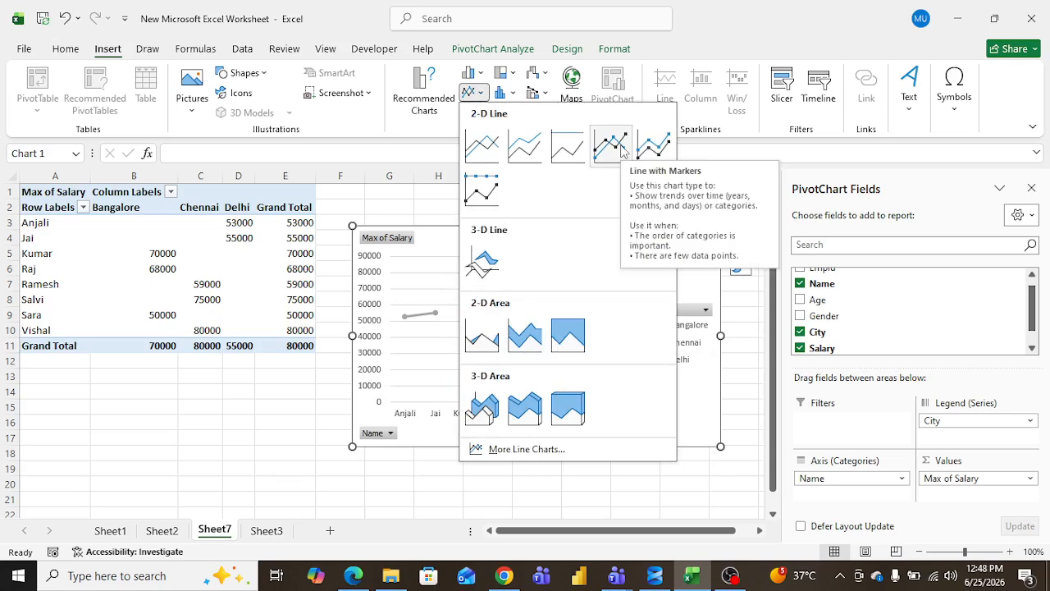
left_click(523, 150)
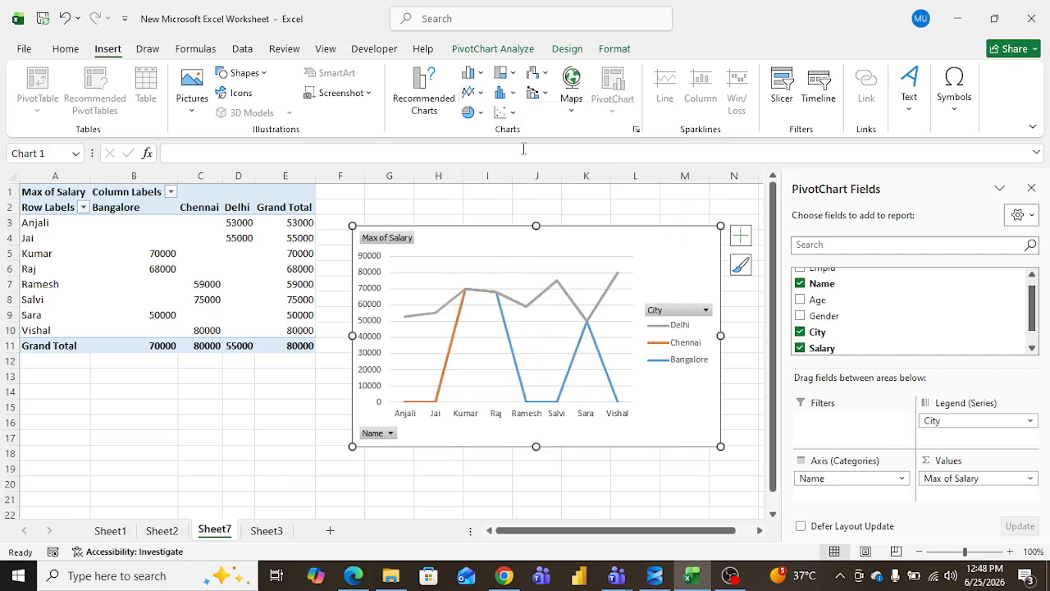
left_click(474, 92)
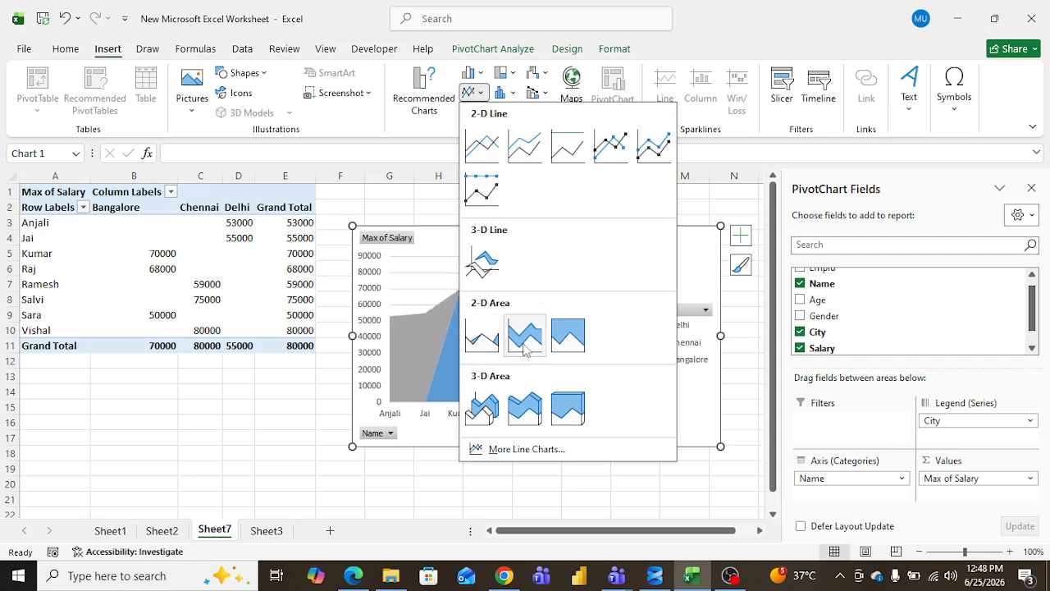
left_click(493, 158)
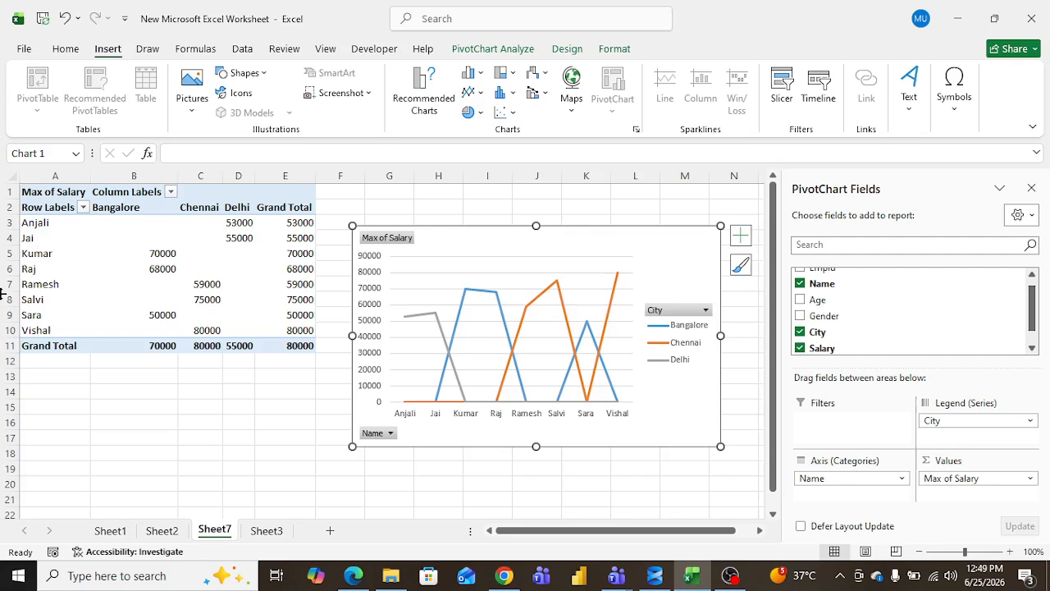
left_click(196, 115)
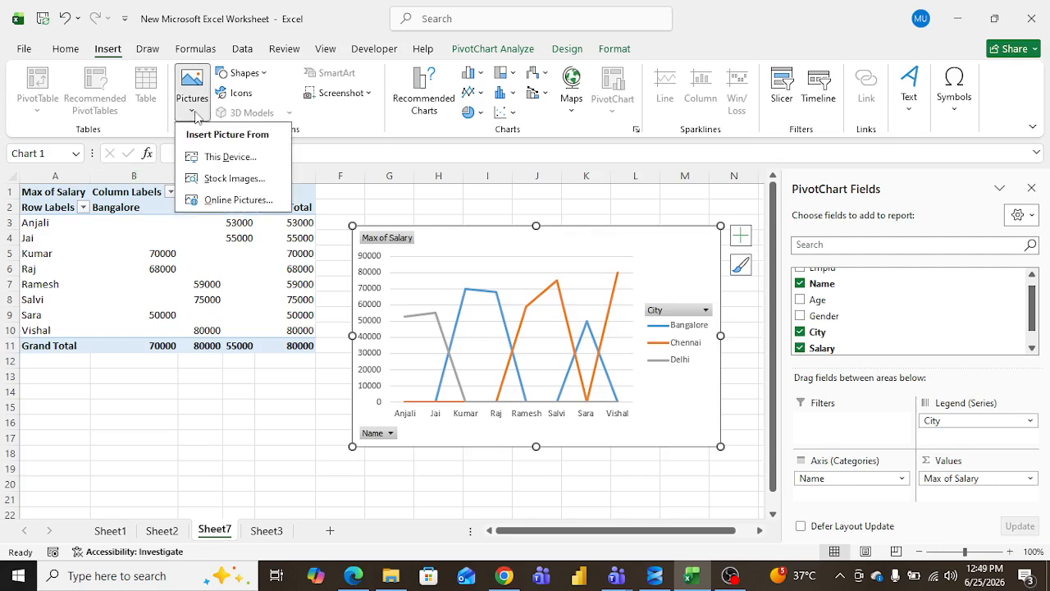
left_click(263, 73)
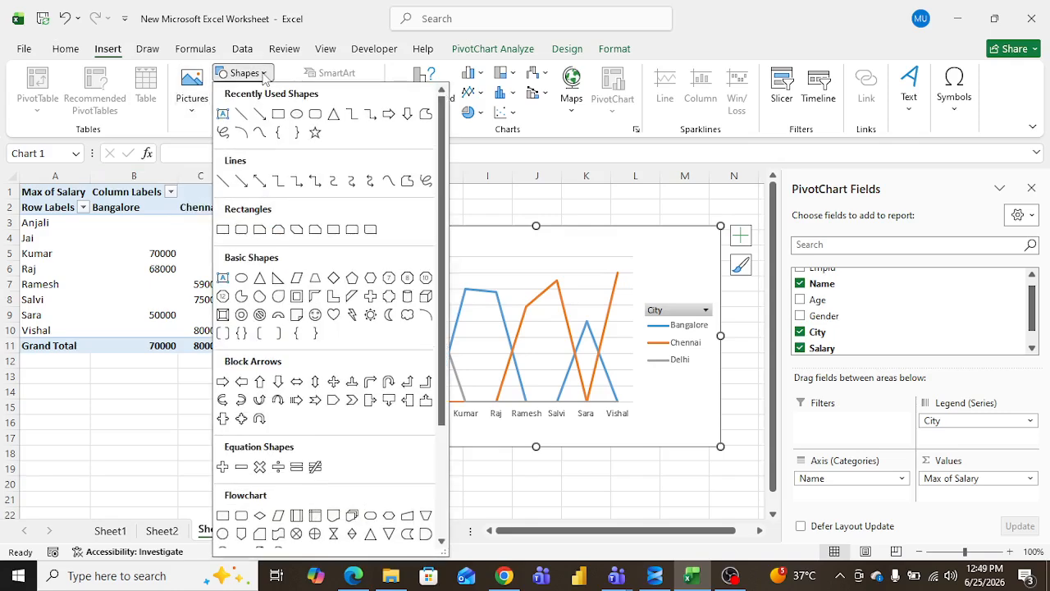
left_click(125, 419)
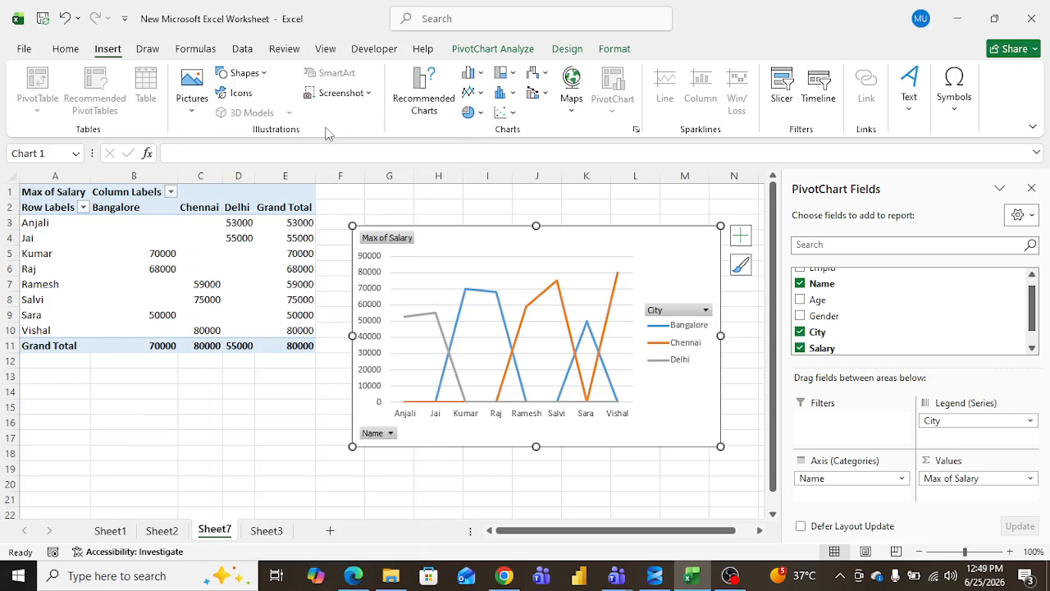
Step: Insert the picture Logo.png from the Downloads folder on this device into the PivotChart
left_click(194, 115)
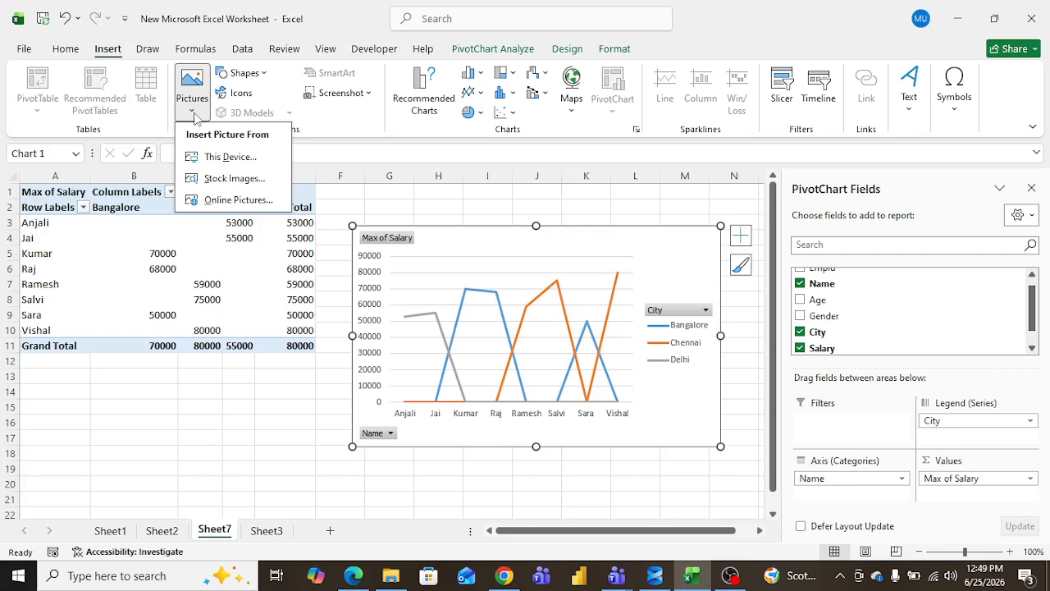
left_click(250, 157)
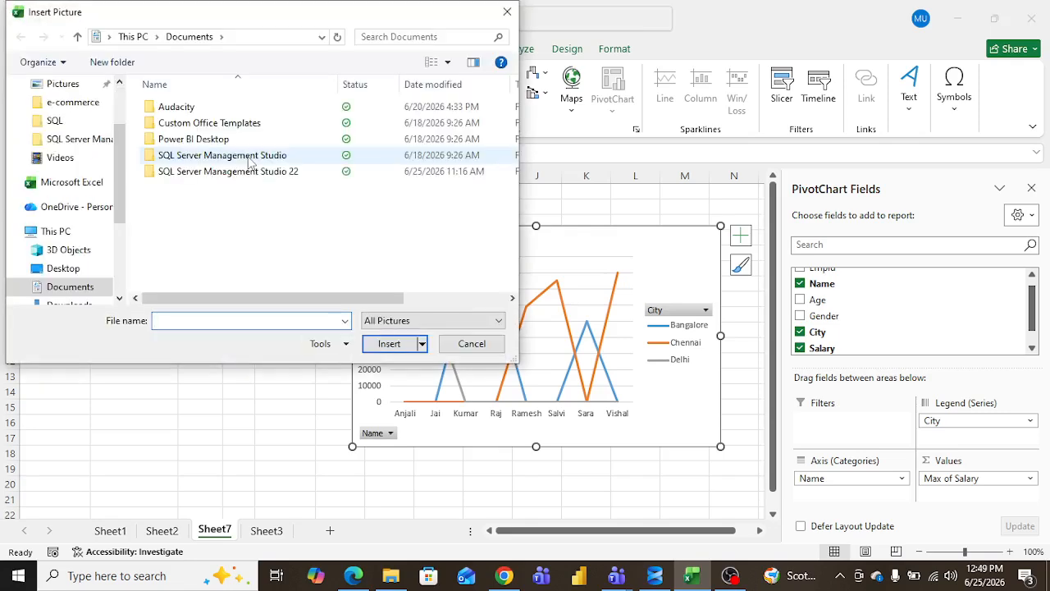
left_click_drag(124, 184, 123, 152)
scroll(124, 154, "up", 1)
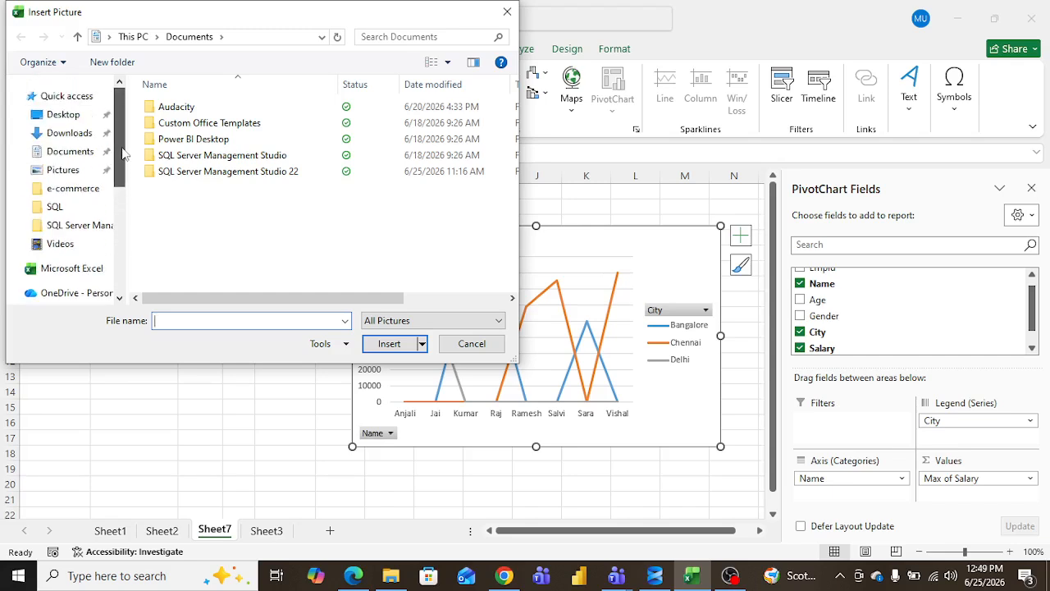
left_click(73, 135)
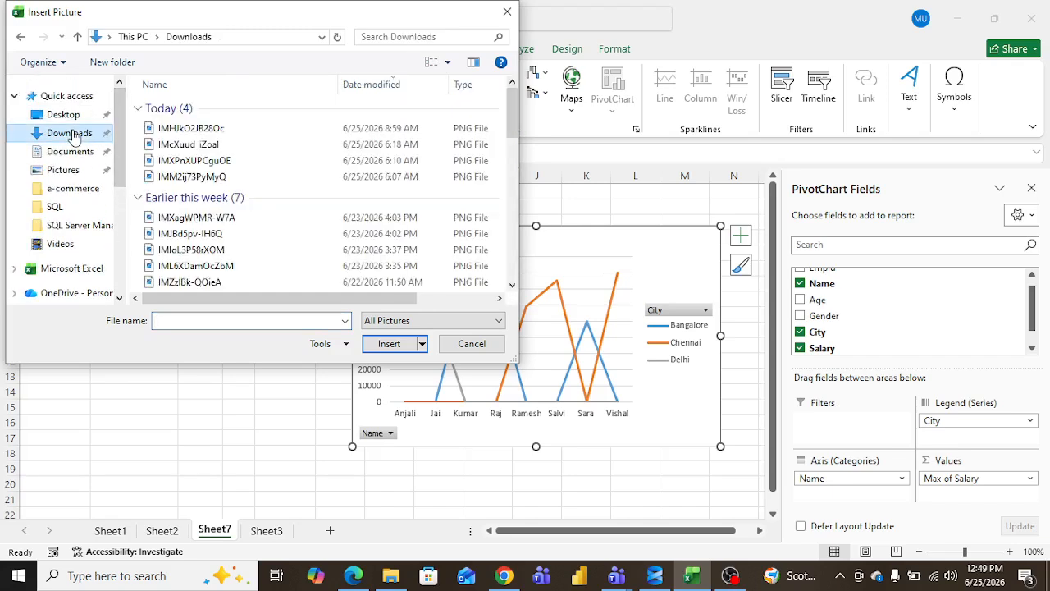
left_click_drag(514, 126, 517, 176)
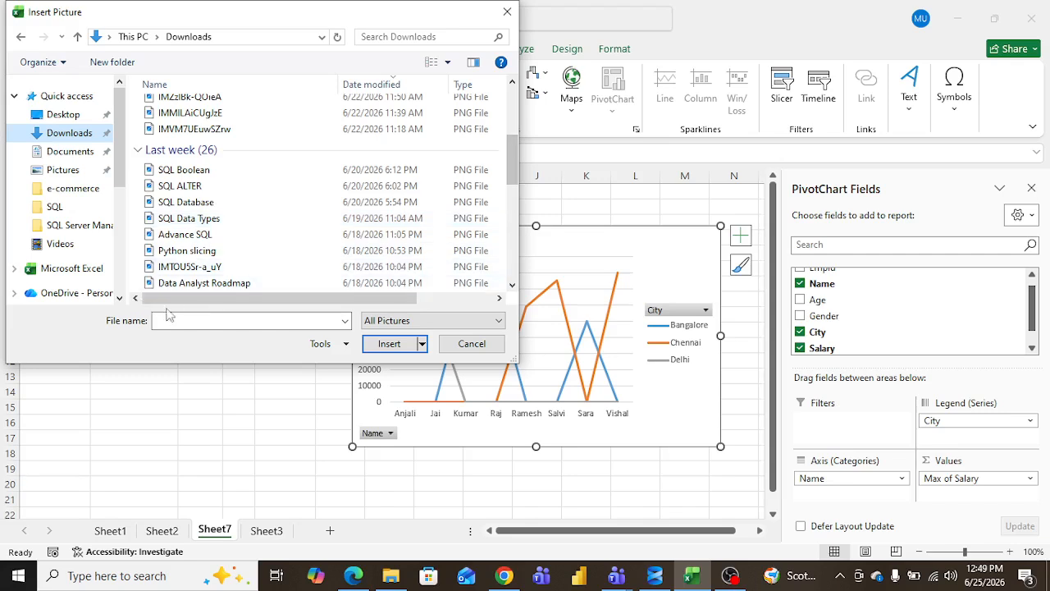
left_click(202, 320)
type("log")
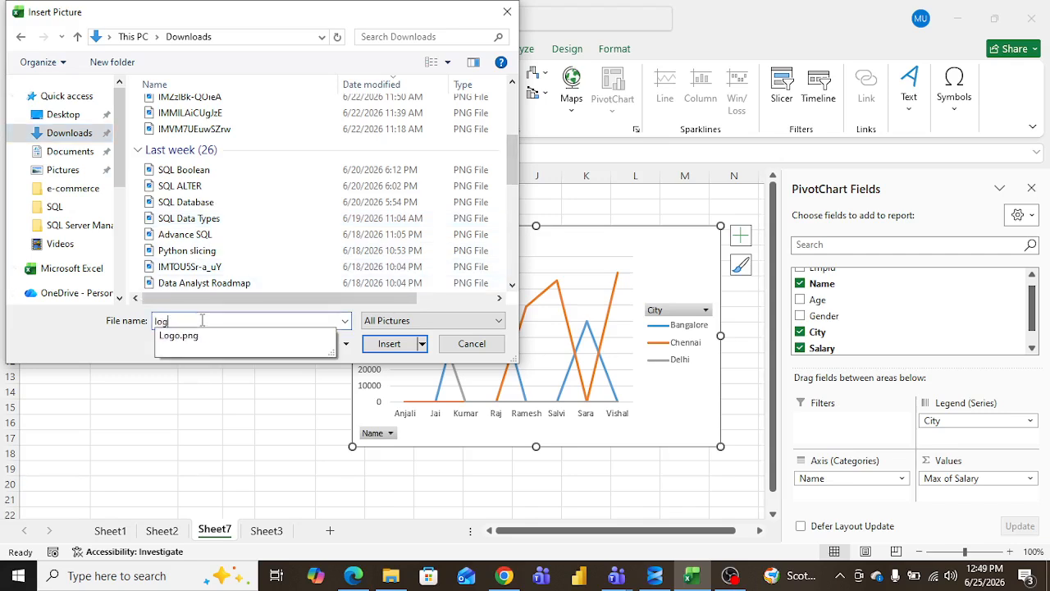
left_click(211, 344)
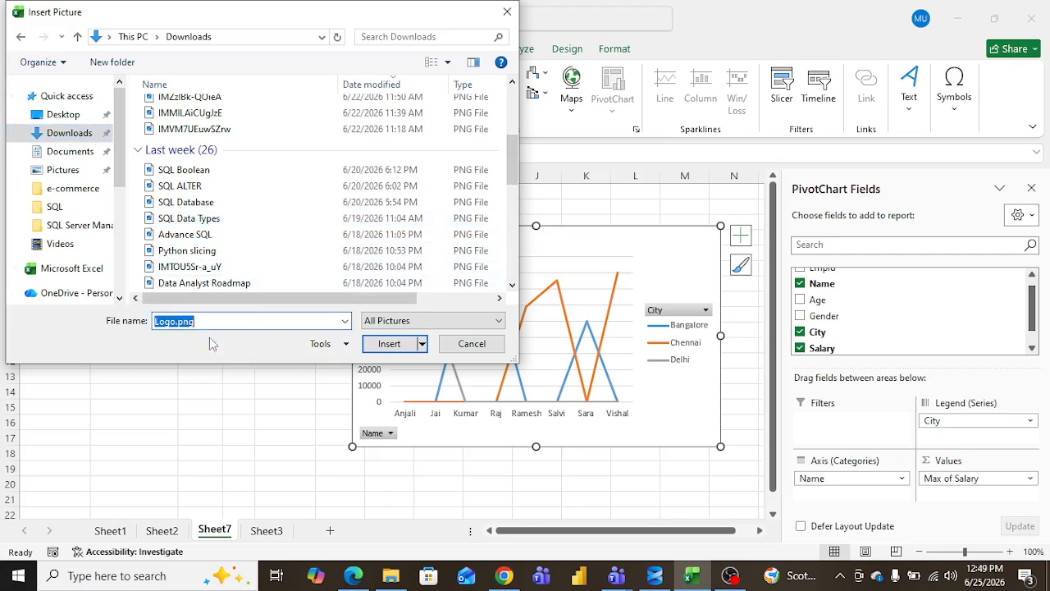
key("Return")
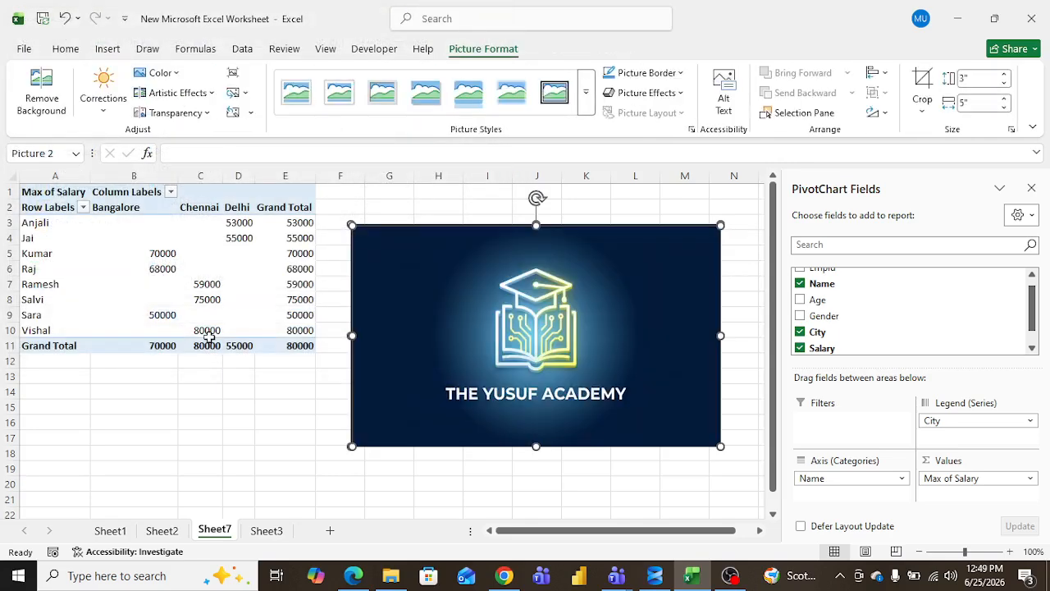
Step: Try shrinking the logo and chart from the upper-left corner to columns L–N, and undo the resize
left_click_drag(352, 225, 608, 363)
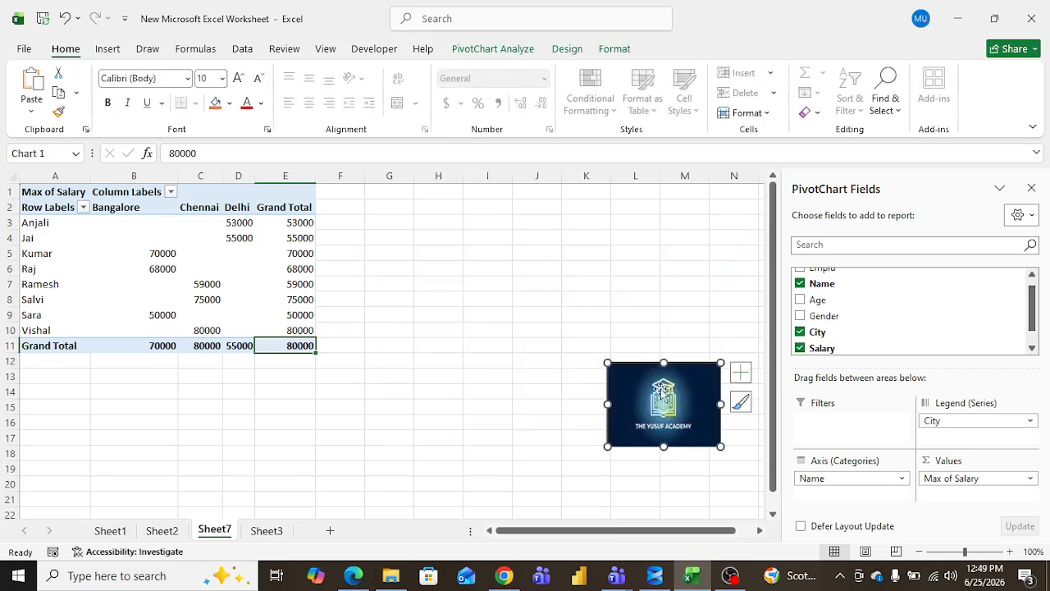
left_click(663, 393)
key("ctrl+z")
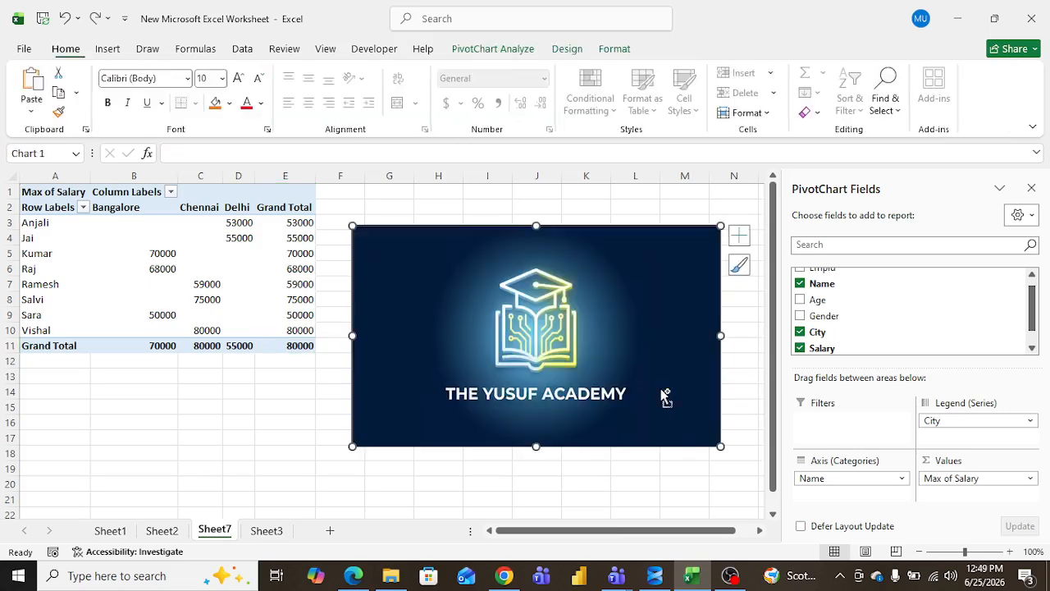
Step: Shrink the logo picture to about 0.7" high by 1.47" wide, together with the chart behind it
left_click(558, 324)
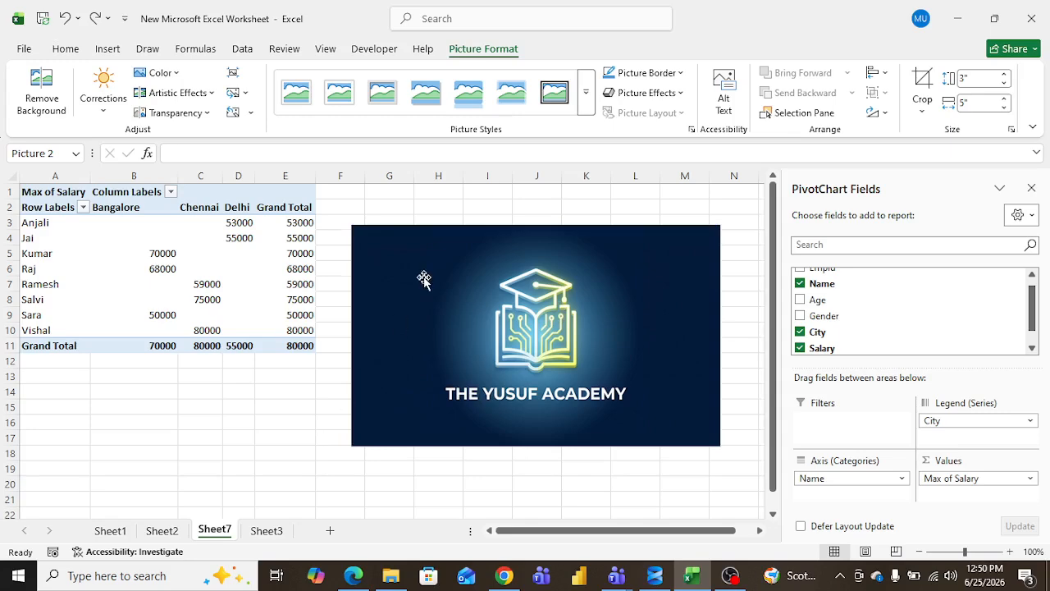
left_click_drag(354, 226, 613, 395)
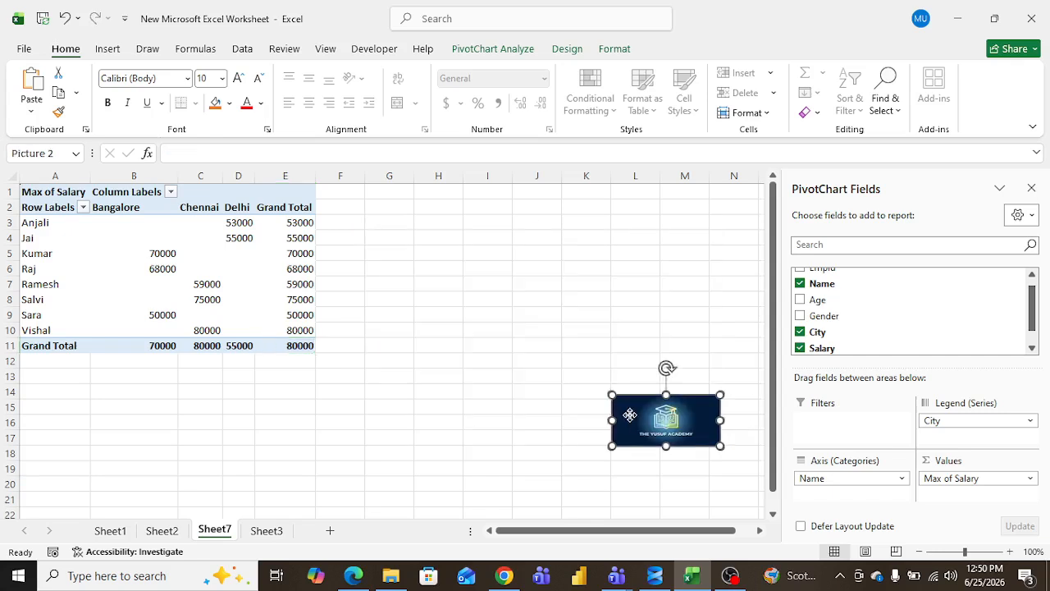
left_click(678, 425)
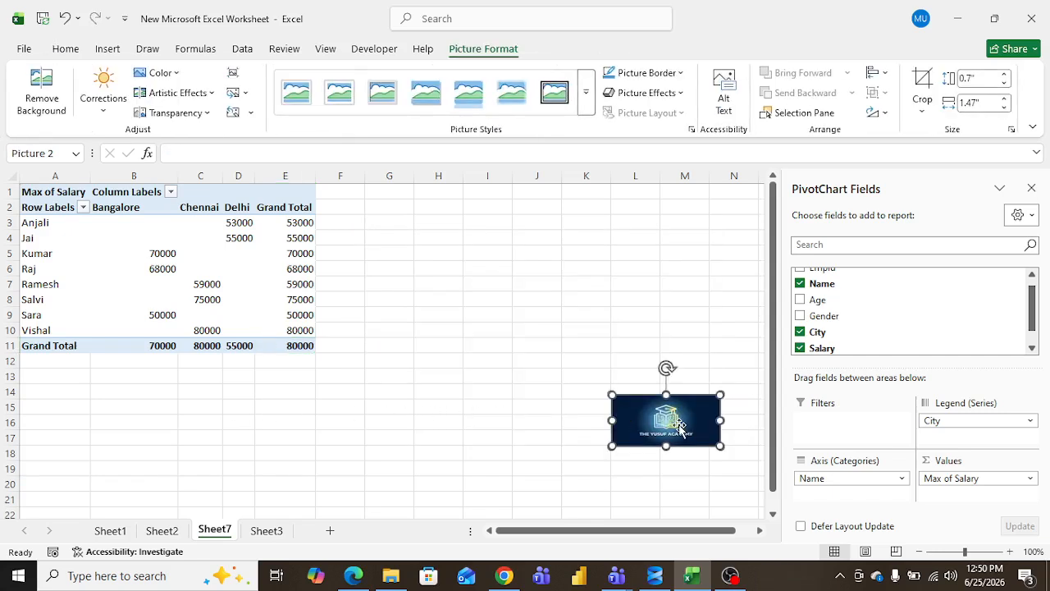
Step: Move the small logo and chart below the PivotTable, around rows 16 to 19 of columns B and C
left_click_drag(702, 418, 660, 405)
left_click(690, 362)
left_click(693, 426)
left_click(691, 437)
left_click_drag(612, 425, 103, 451)
left_click(566, 345)
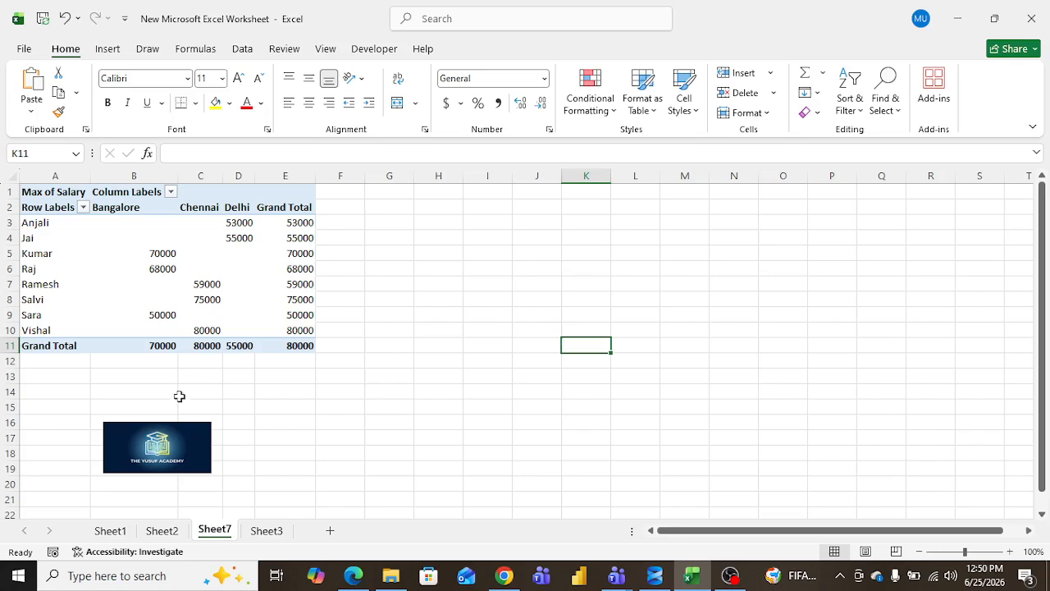
Step: Delete the logo picture, and undo the recent move, resize and picture changes to restore the line PivotChart
left_click(188, 456)
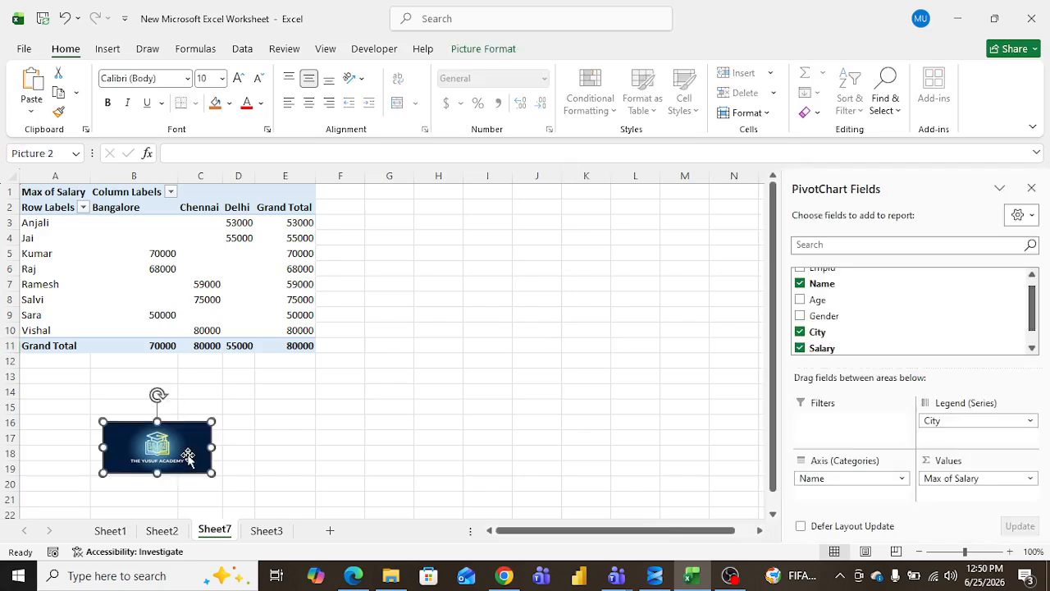
key("Delete")
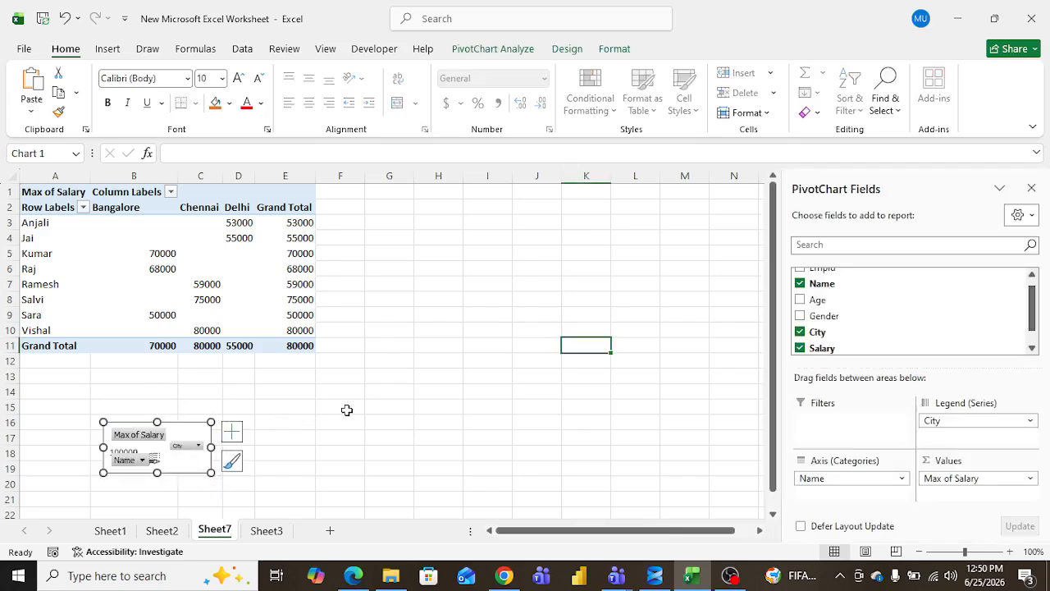
key("ctrl+z")
key("ctrl+z")
key("ctrl+z")
key("ctrl+z")
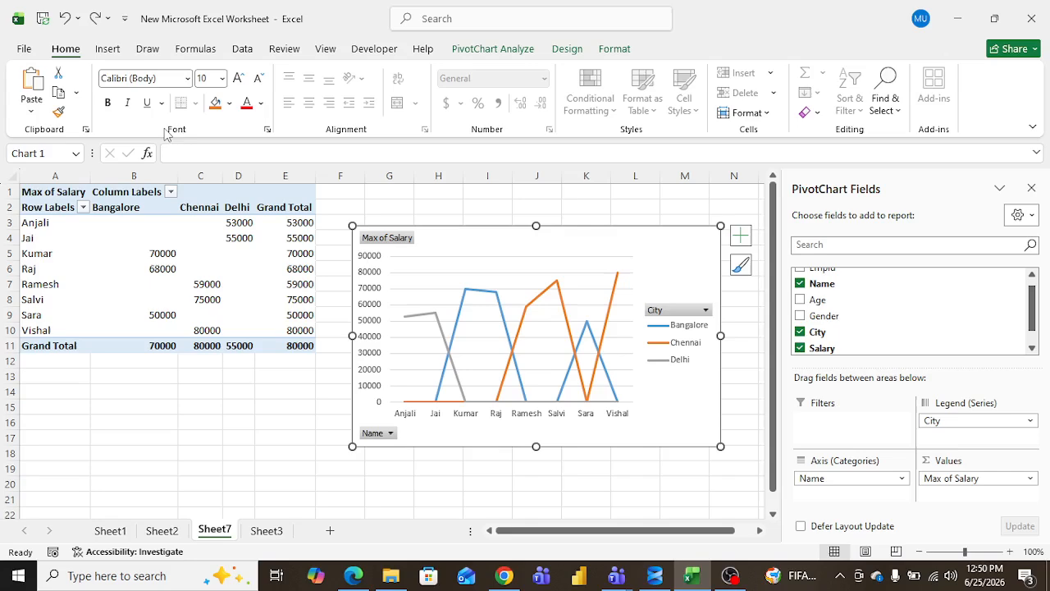
Step: Draw a right block arrow about 0.53" high by 1.07" wide below the PivotTable's Grand Total row
left_click(104, 54)
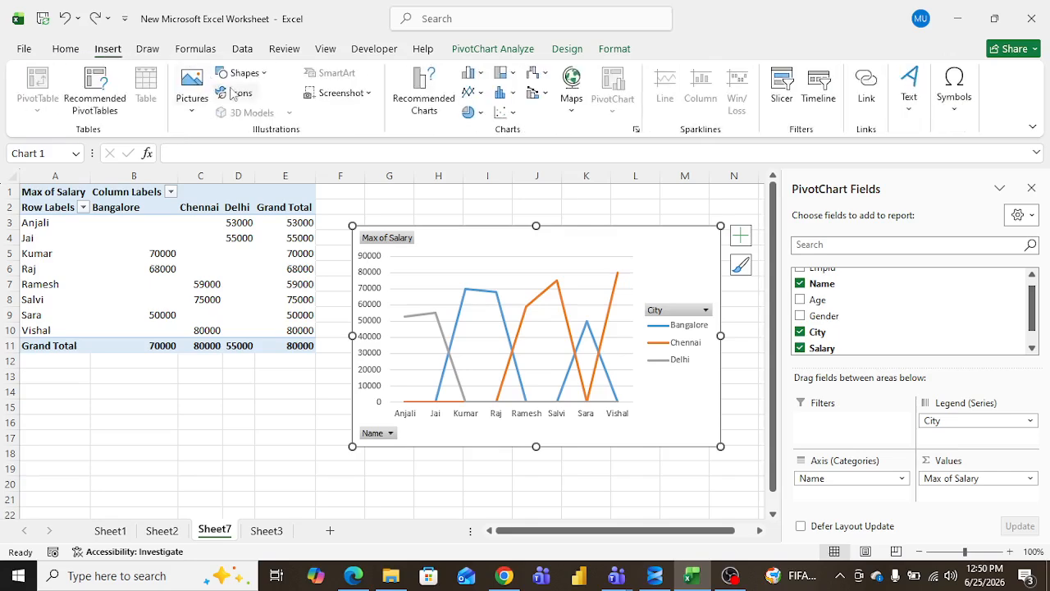
left_click(244, 73)
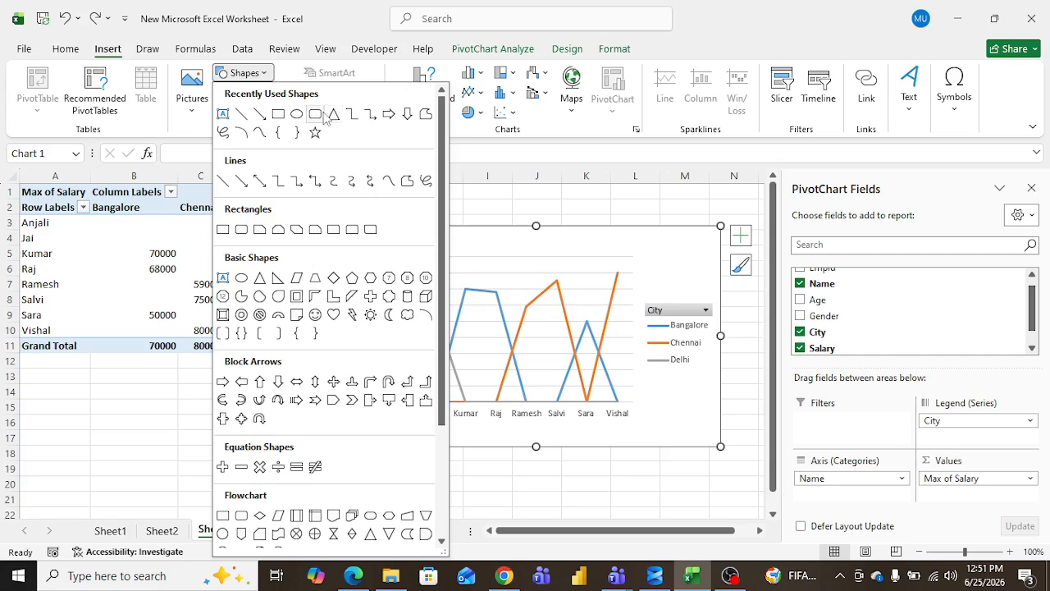
left_click(389, 114)
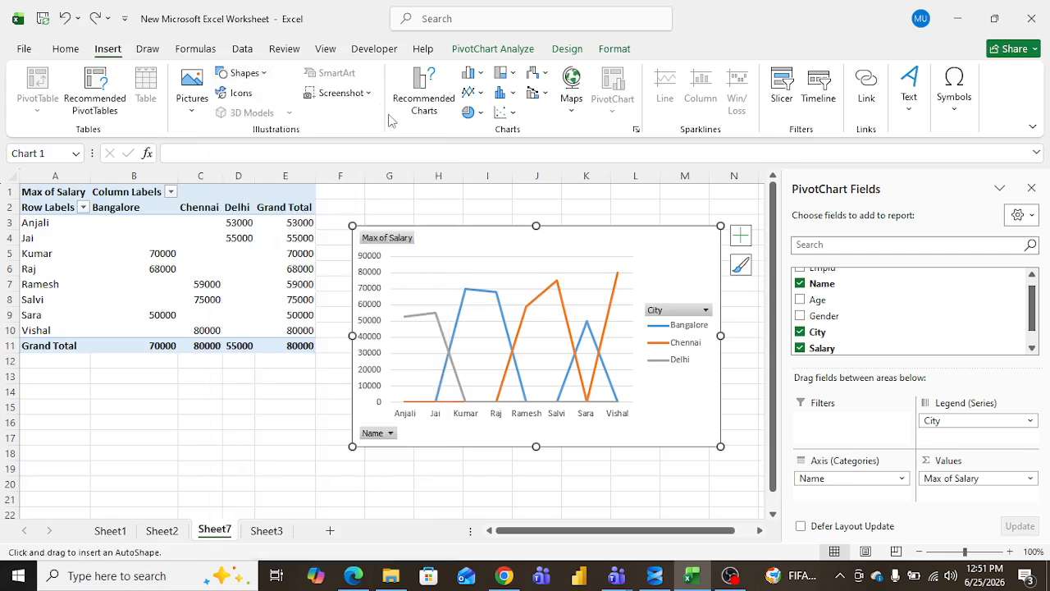
mouse_move(743, 317)
left_mouse_down()
mouse_move(823, 356)
mouse_move(569, 349)
mouse_move(223, 407)
mouse_move(260, 389)
left_mouse_up()
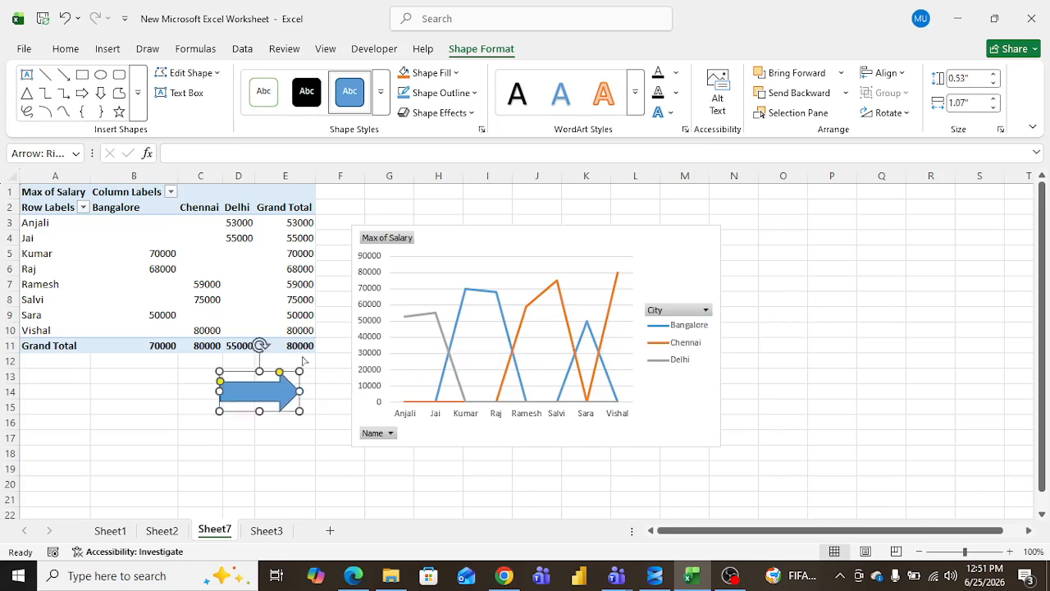
Step: Shift the plot area down and right inside the PivotChart, and move the block arrow slightly closer to the chart
left_click_drag(500, 261, 563, 314)
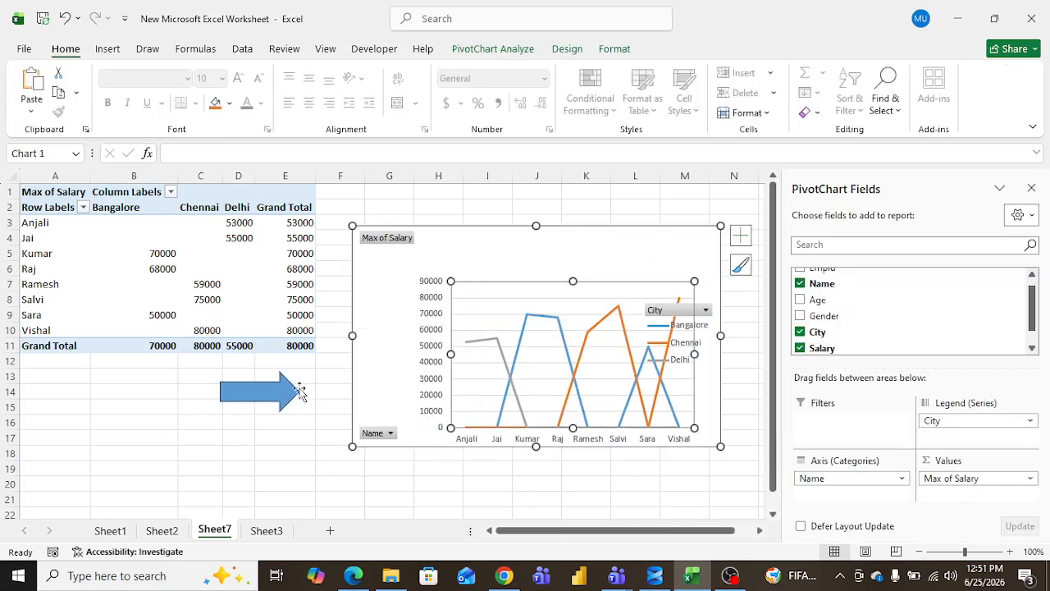
left_click_drag(287, 393, 308, 381)
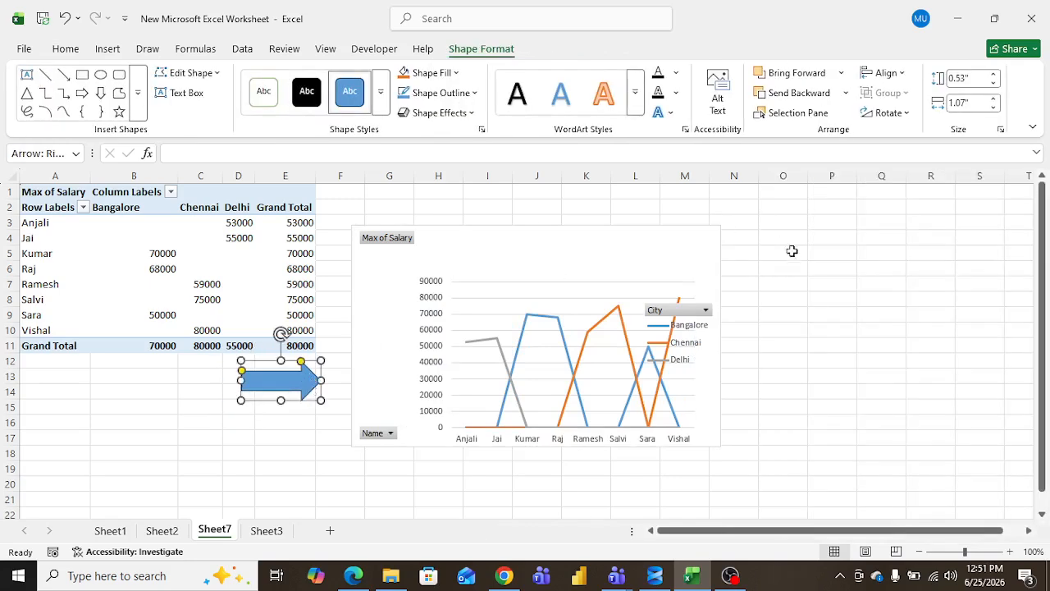
Step: Select cell D7 in the PivotTable and delete the block arrow shape
left_click(241, 282)
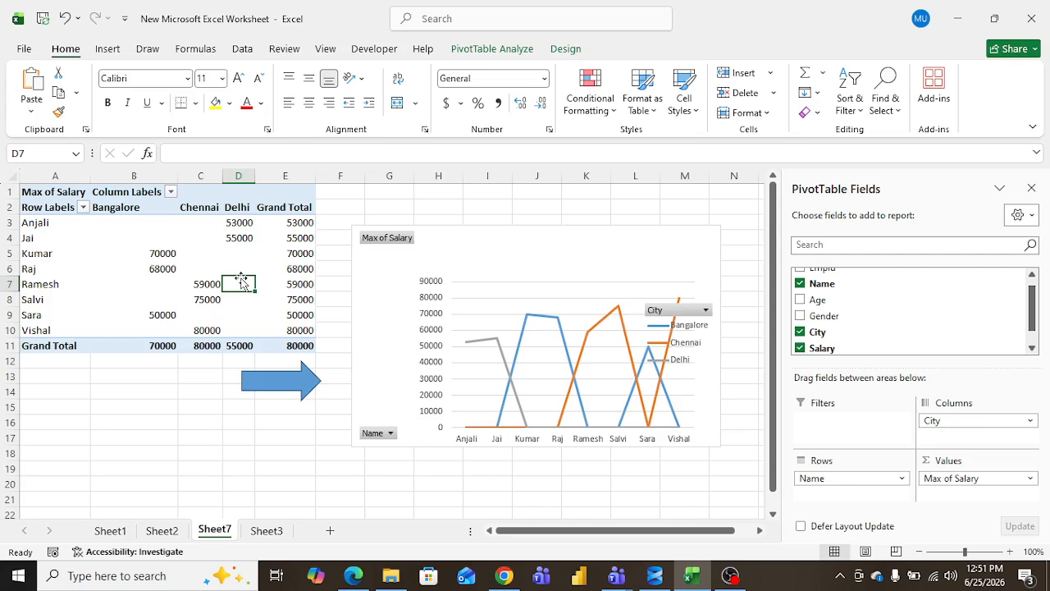
left_click(112, 52)
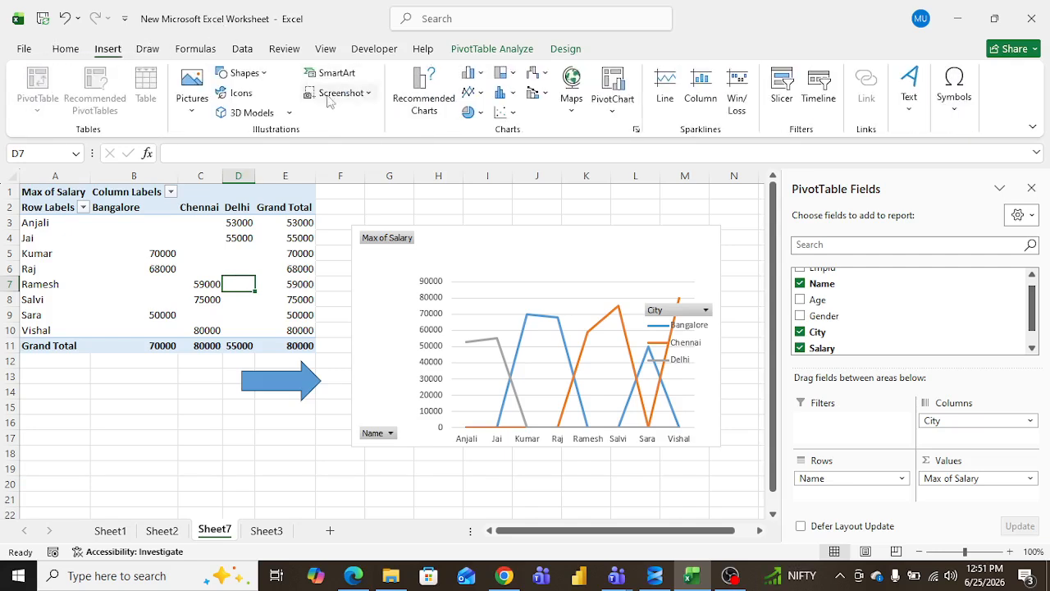
left_click(299, 370)
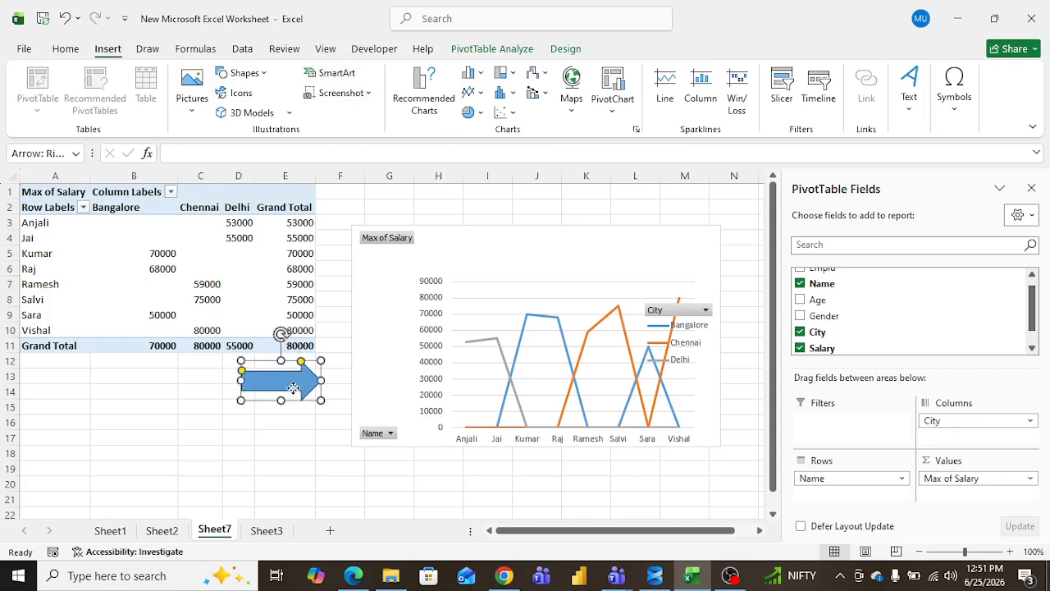
key("Delete")
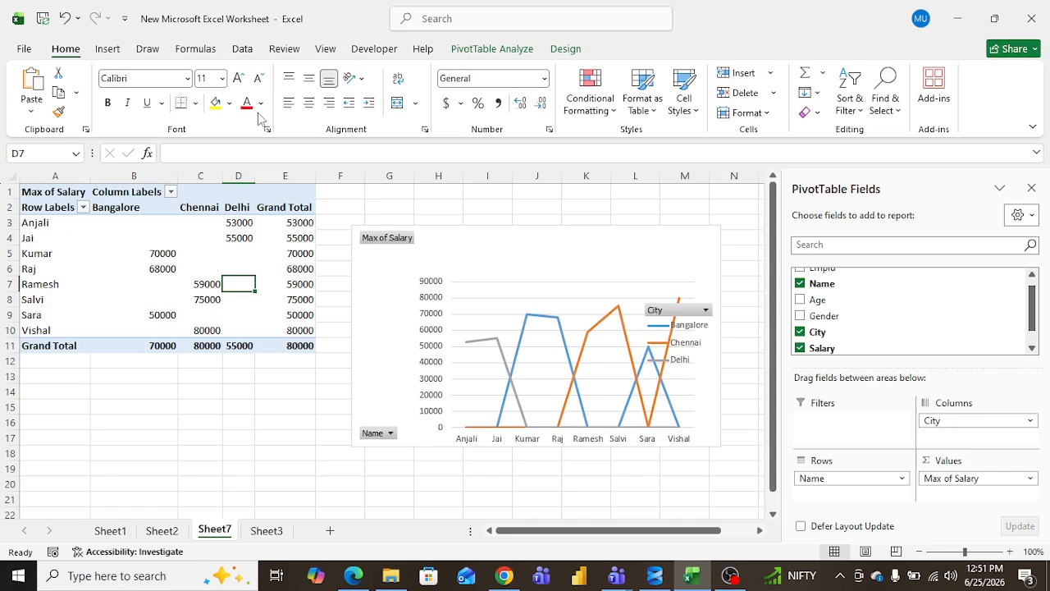
Step: Insert a slicer for the Salary field and place it beside the PivotChart, from column N onward
left_click(108, 49)
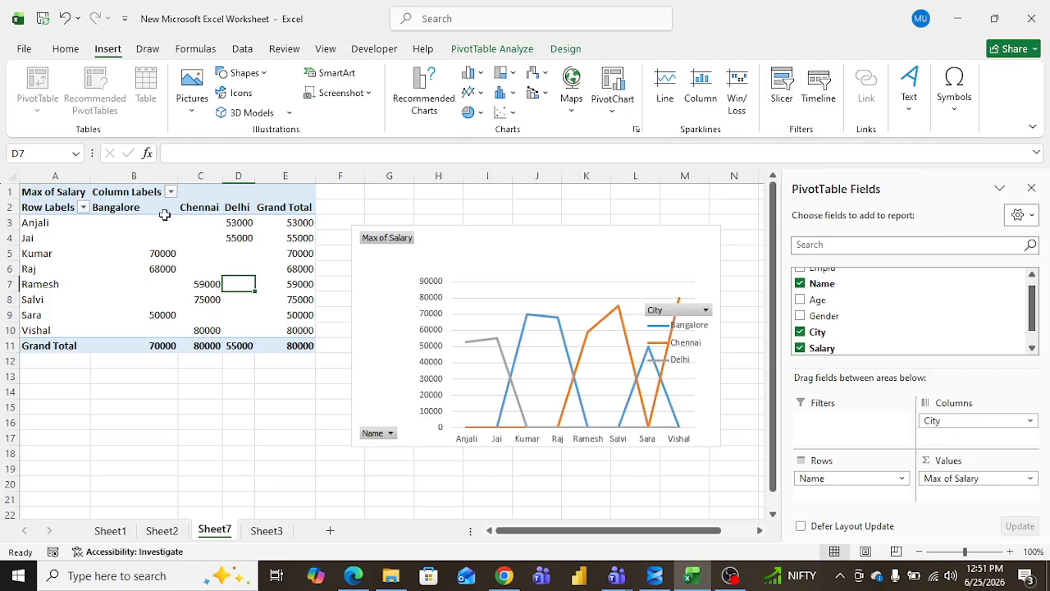
left_click(782, 90)
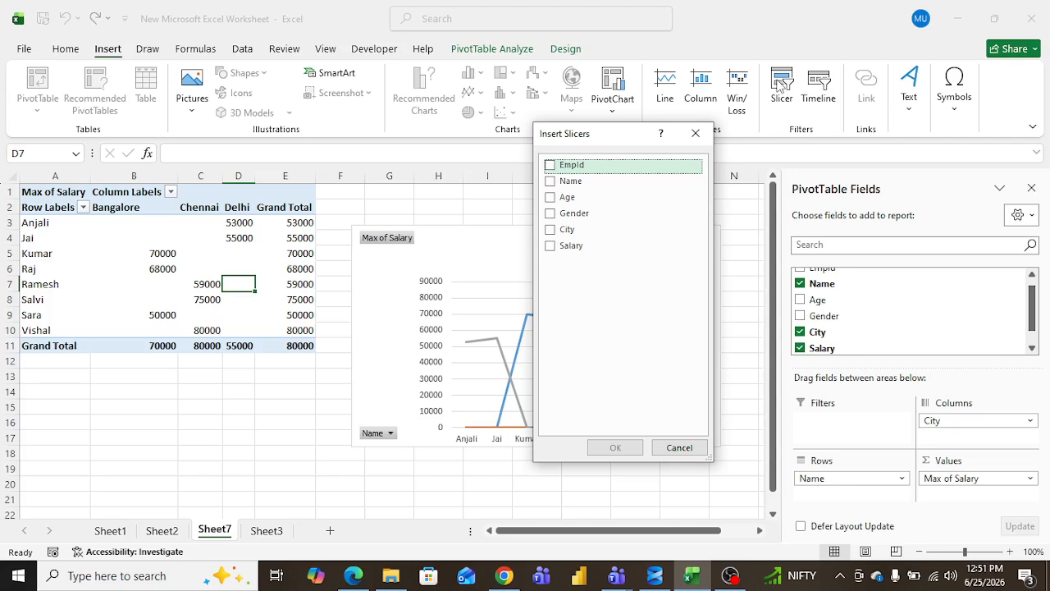
left_click(551, 246)
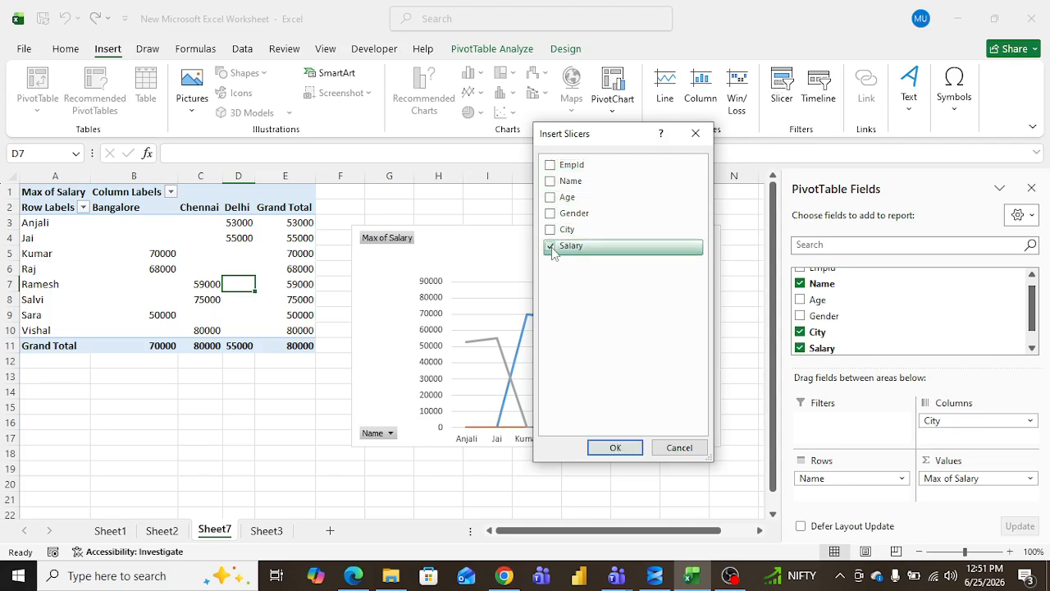
left_click(550, 215)
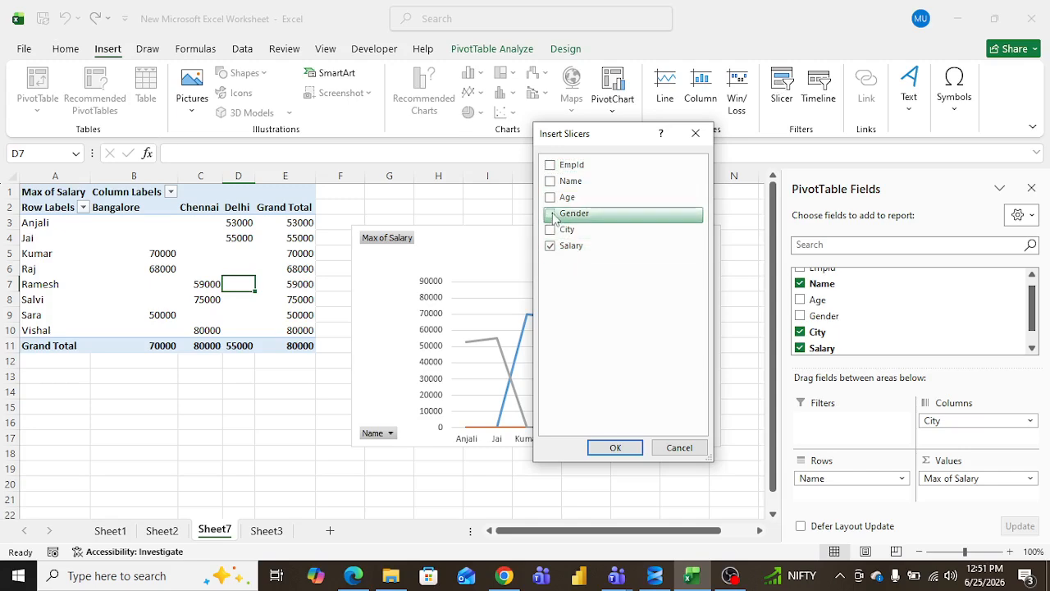
left_click(615, 447)
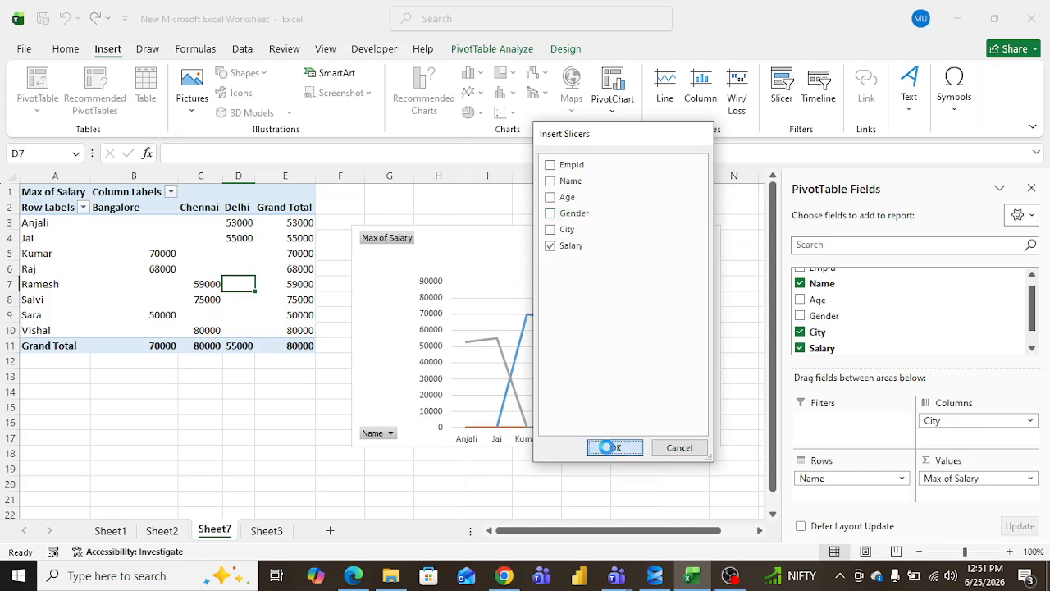
left_click_drag(401, 262, 792, 241)
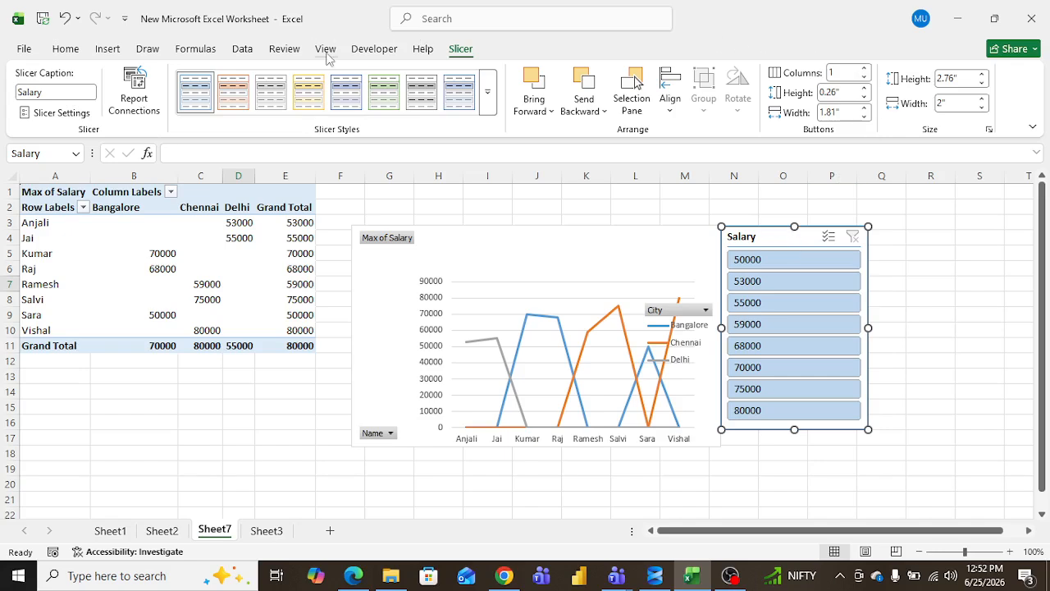
Step: Delete the Salary slicer beside the PivotChart
left_click(112, 50)
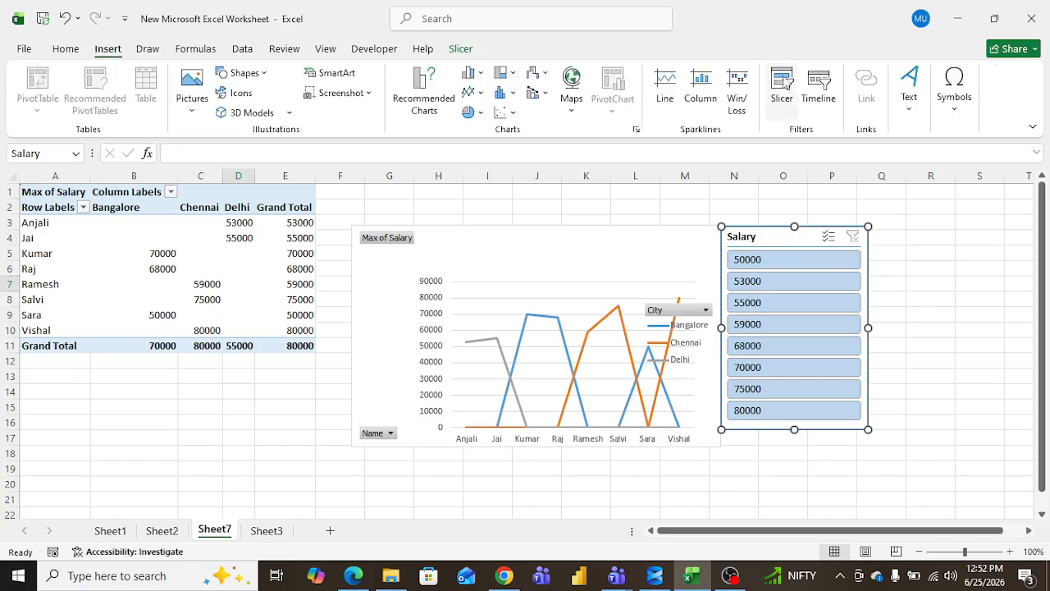
left_click(790, 94)
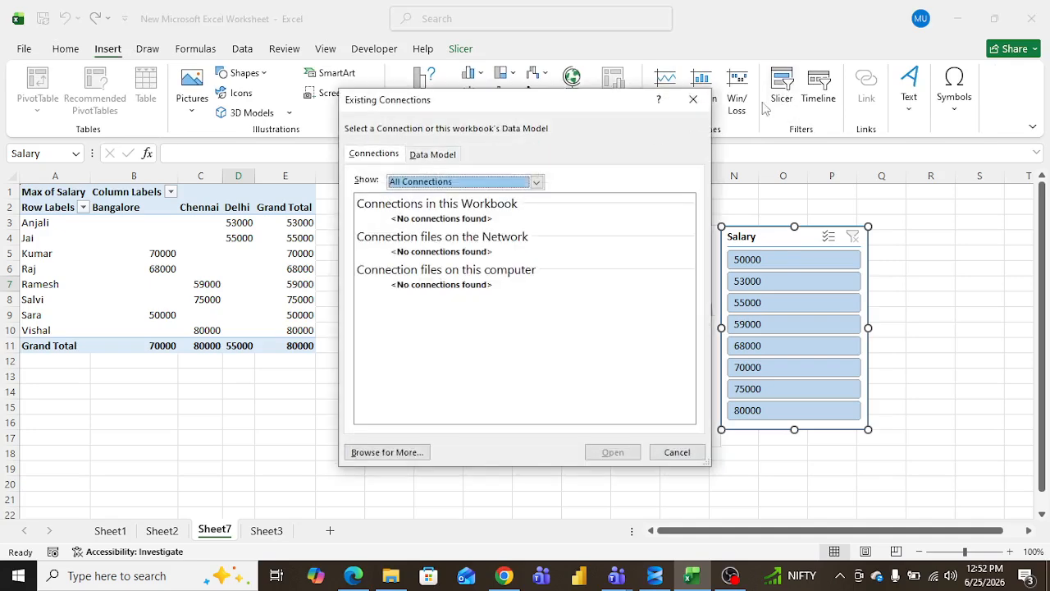
left_click(694, 100)
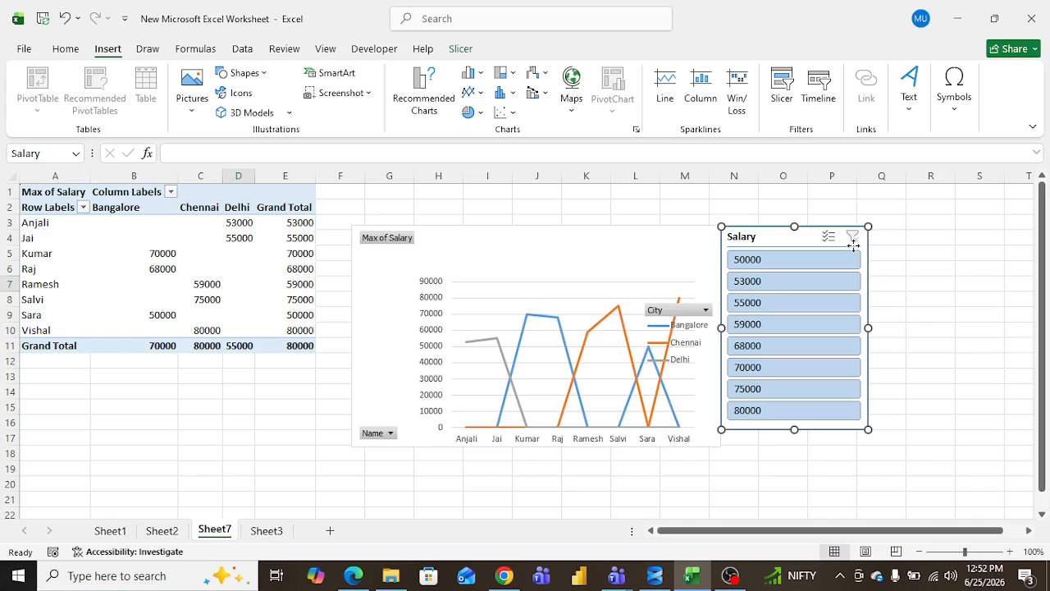
key("Delete")
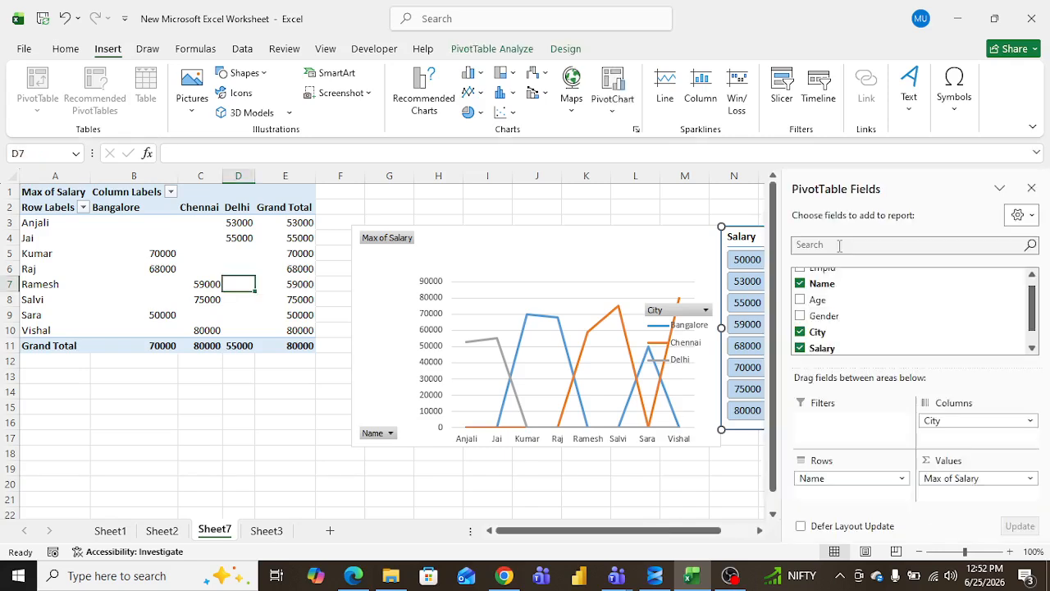
Step: Insert slicers for the EmpId, Name and Salary fields of the PivotTable
left_click(783, 90)
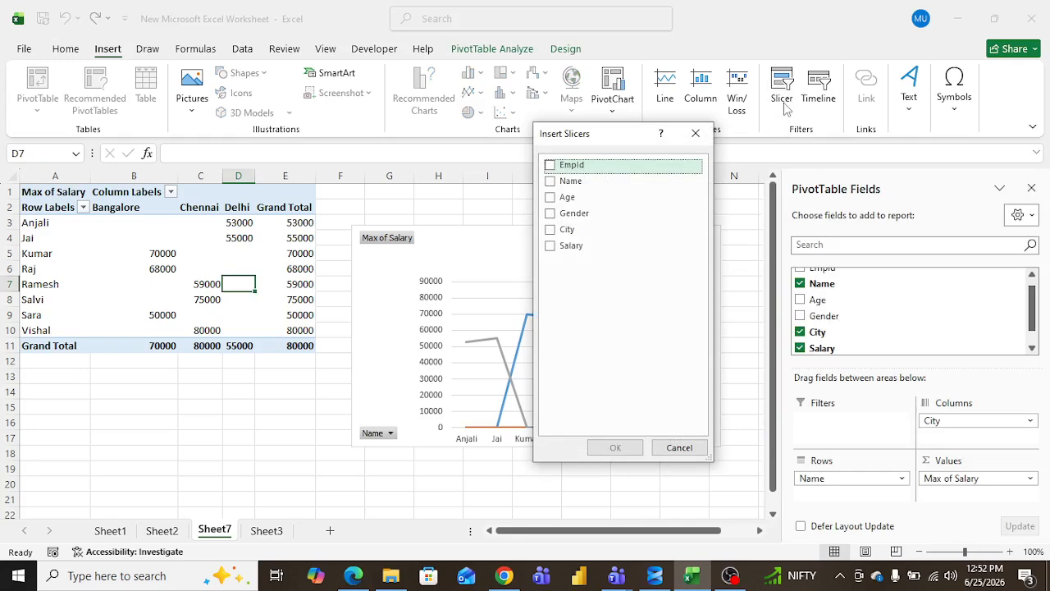
left_click(549, 181)
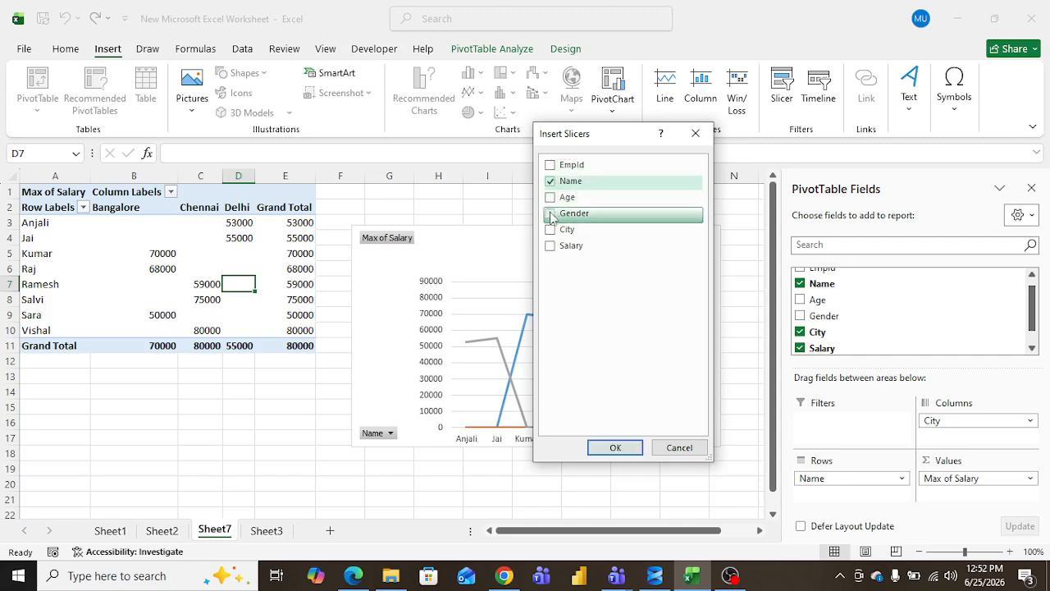
left_click(551, 248)
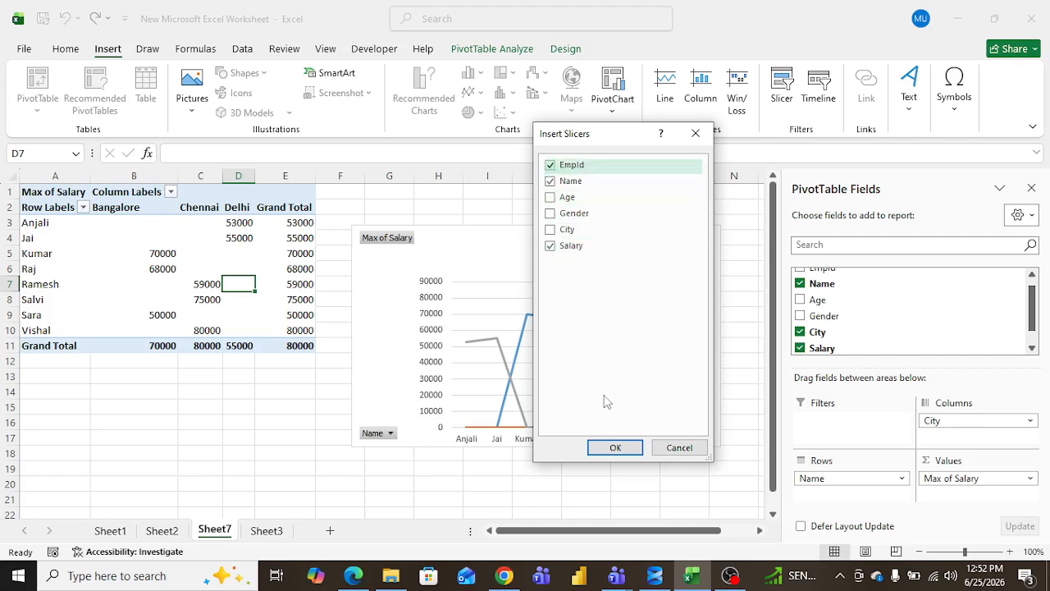
left_click(615, 447)
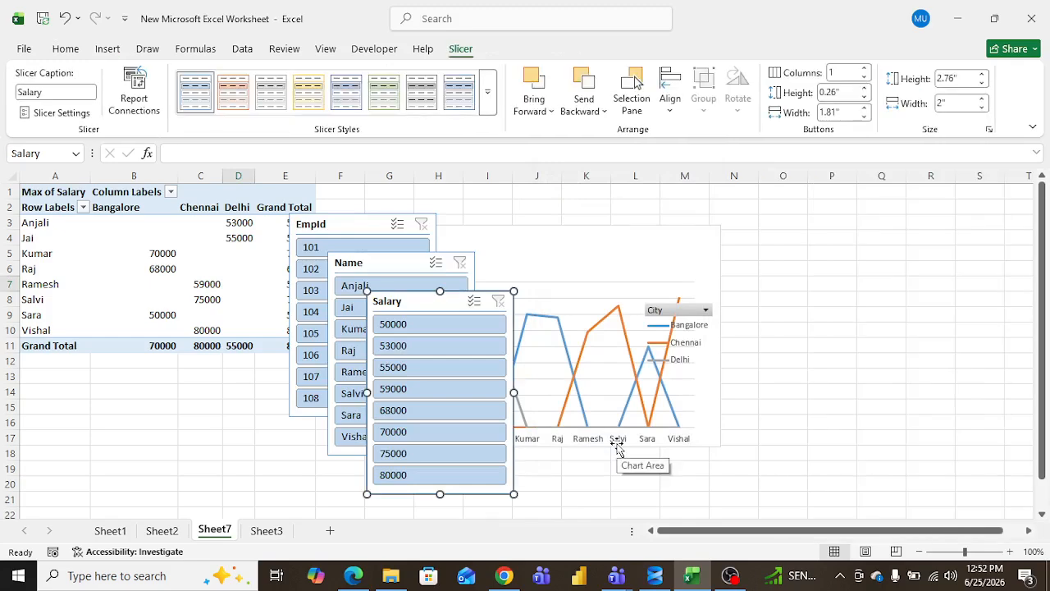
Step: Arrange the Name and Salary slicers in a row beside the EmpId slicer, over the PivotChart
left_click_drag(428, 311, 623, 257)
left_click_drag(403, 265, 514, 229)
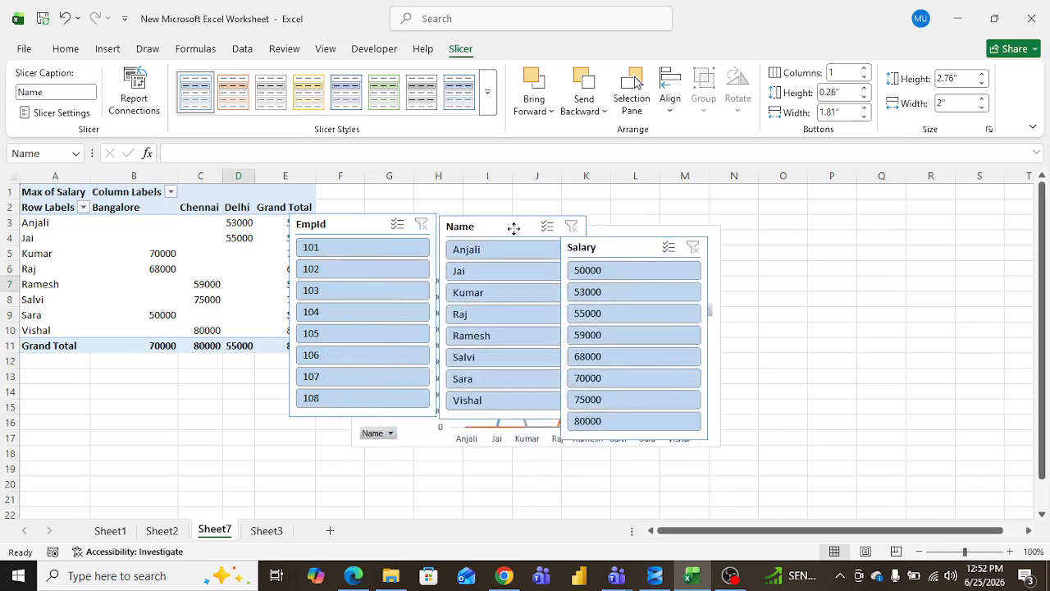
left_click_drag(626, 249, 651, 231)
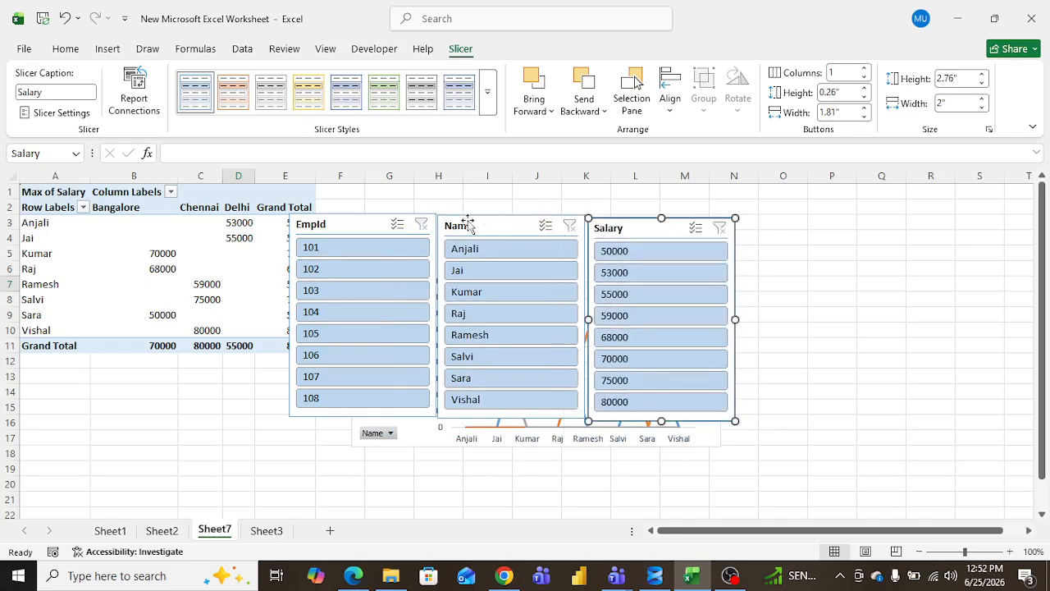
Step: Enable multi-select on the EmpId slicer and filter the PivotTable by the first, second and third entries of the Name slicer in turn
left_click(425, 232)
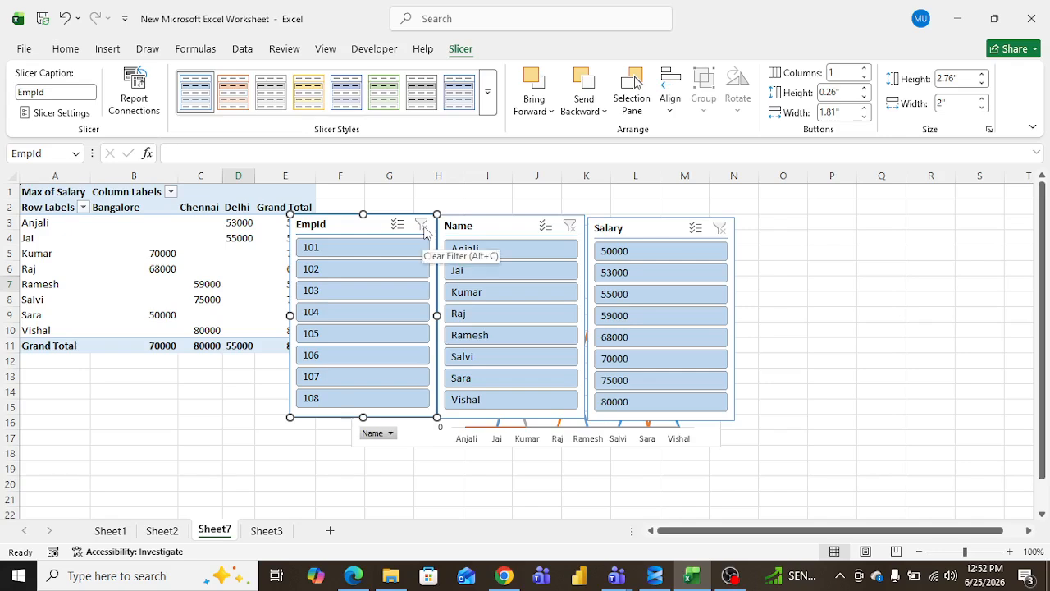
left_click(401, 231)
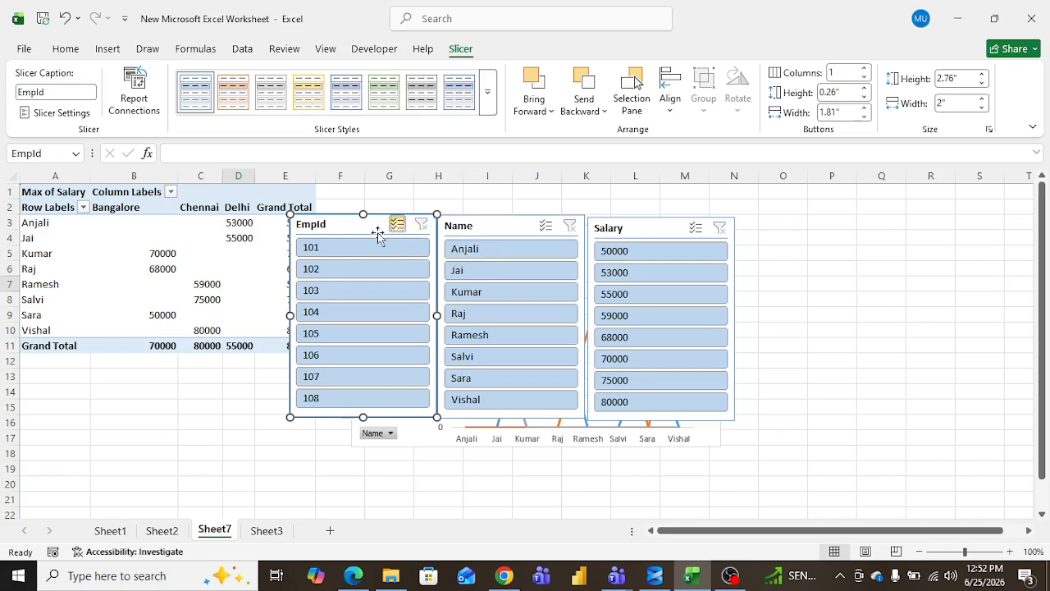
left_click(477, 249)
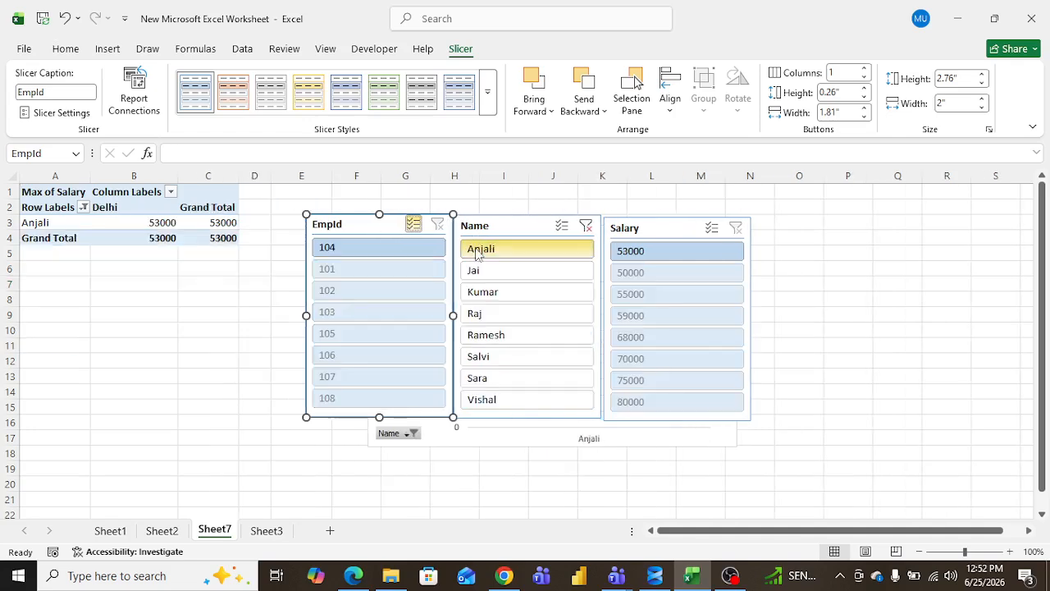
left_click(493, 270)
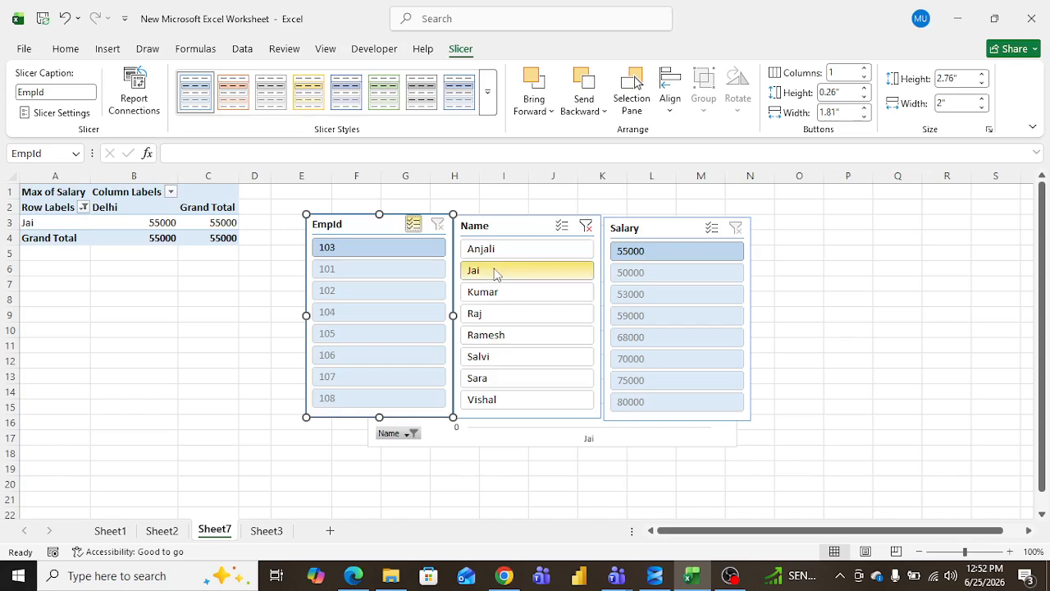
left_click(495, 297)
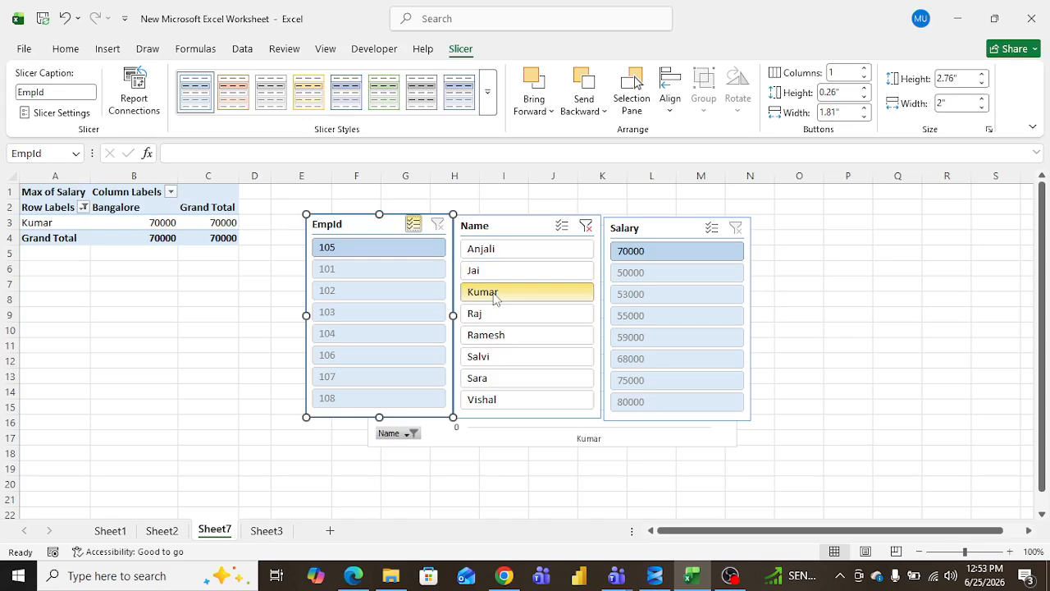
Step: Undo the slicer filters, the slicer moves and the insertion of the EmpId, Name and Salary slicers
key("ctrl+z")
key("ctrl+z")
key("ctrl+z")
key("ctrl+z")
key("ctrl+z")
key("ctrl+z")
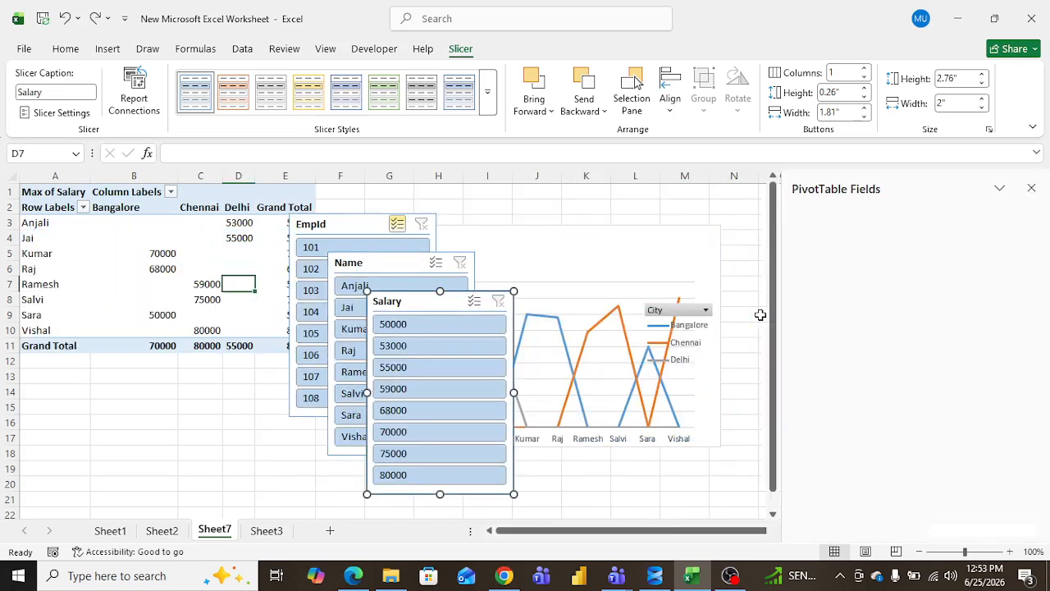
key("ctrl+z")
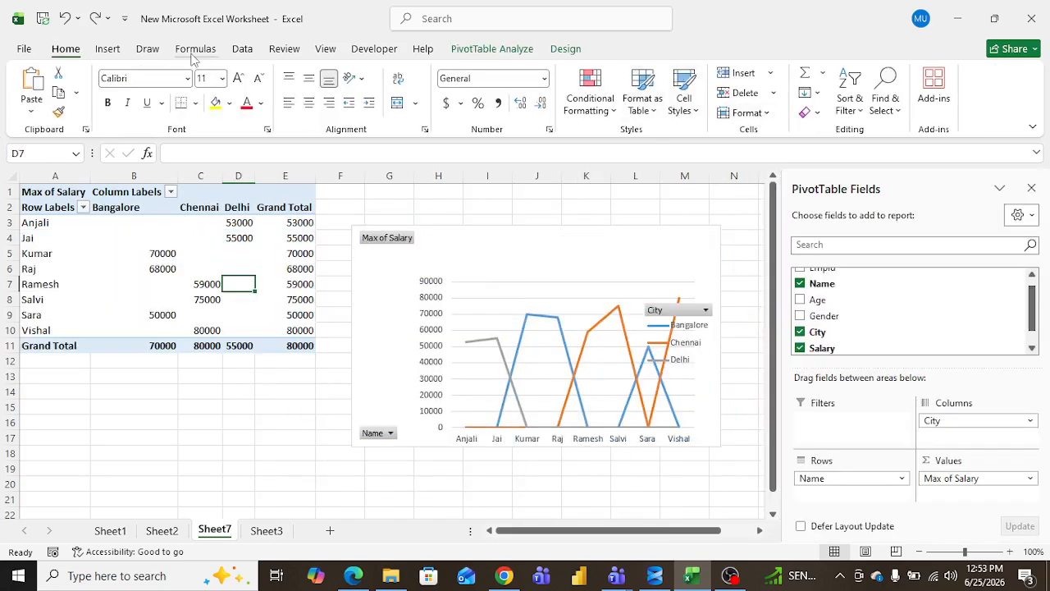
left_click(111, 51)
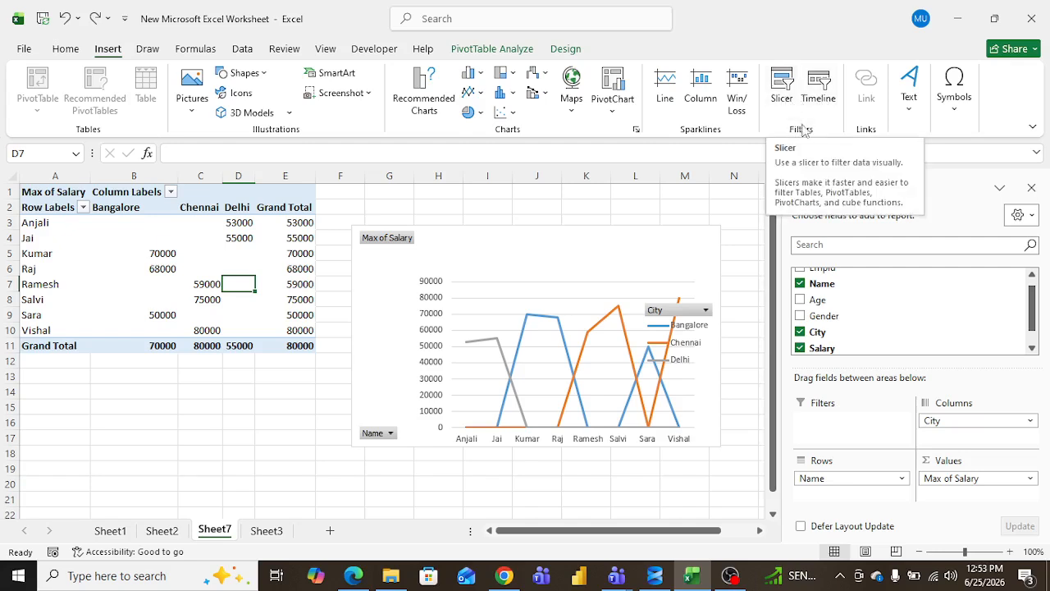
left_click(782, 87)
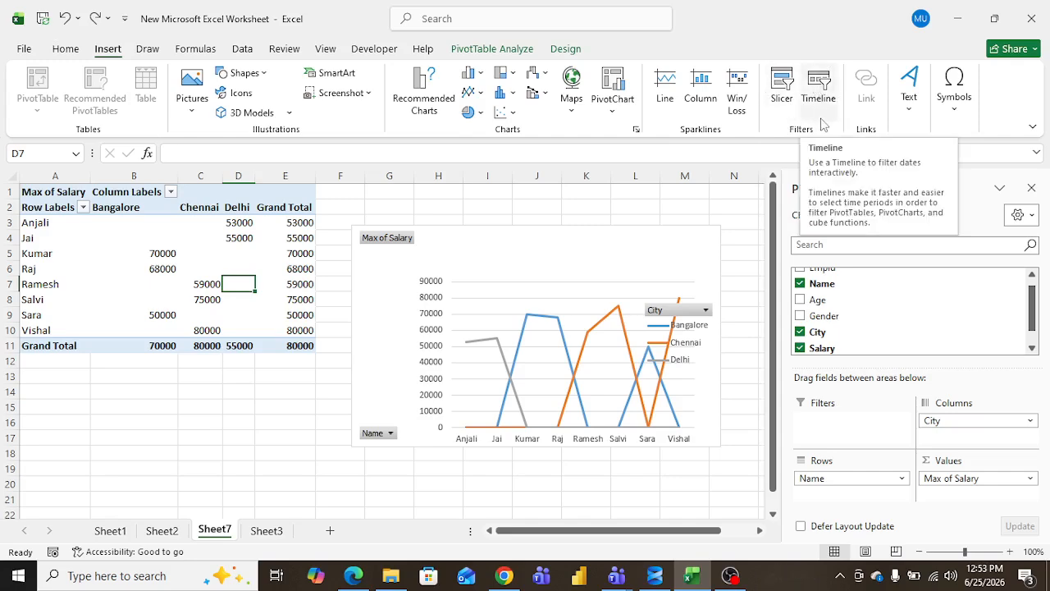
left_click(783, 90)
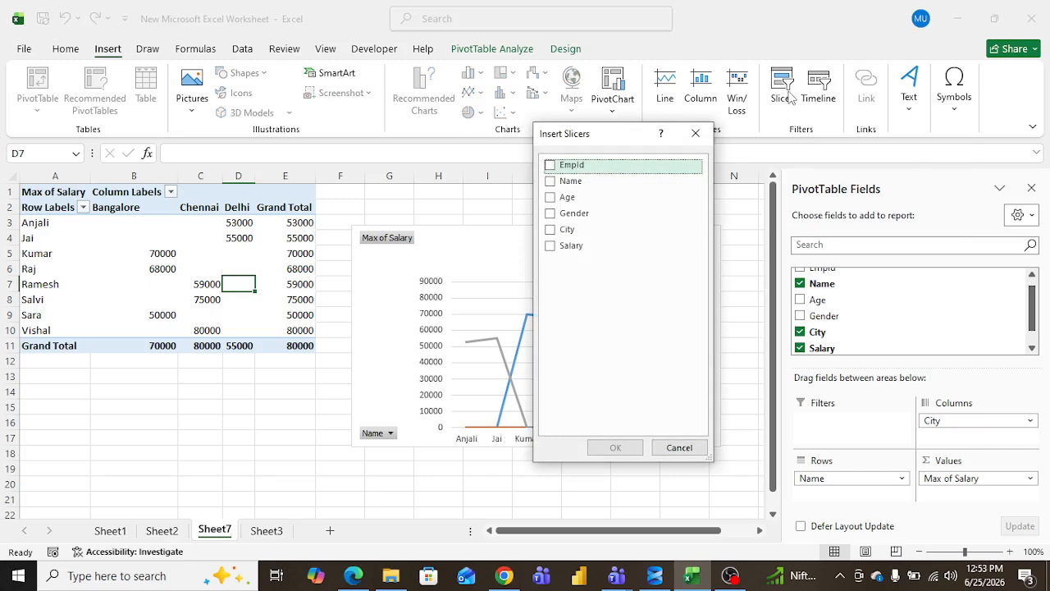
left_click_drag(588, 142, 526, 133)
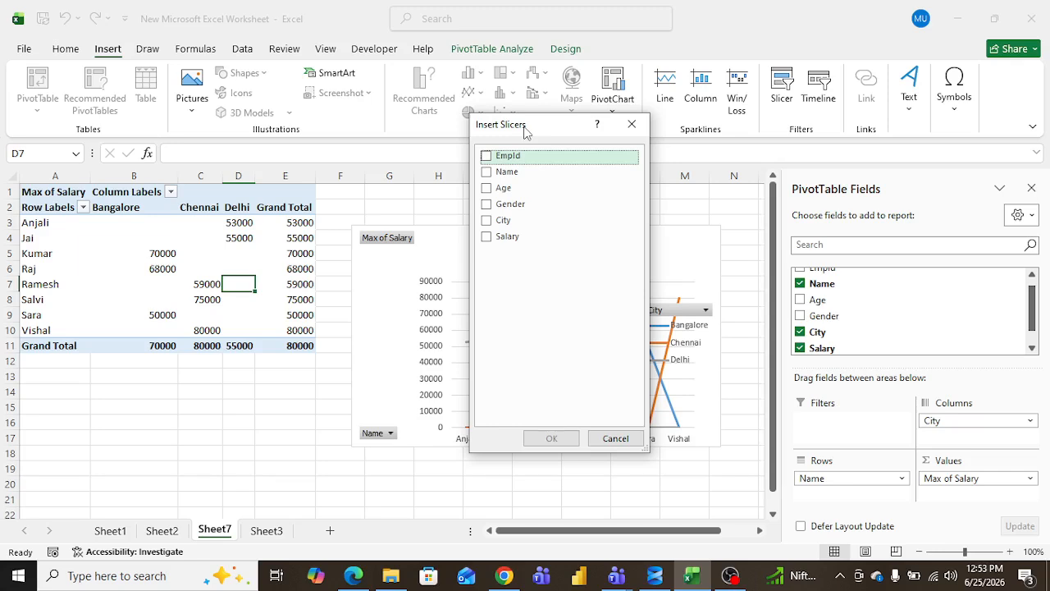
left_click(632, 126)
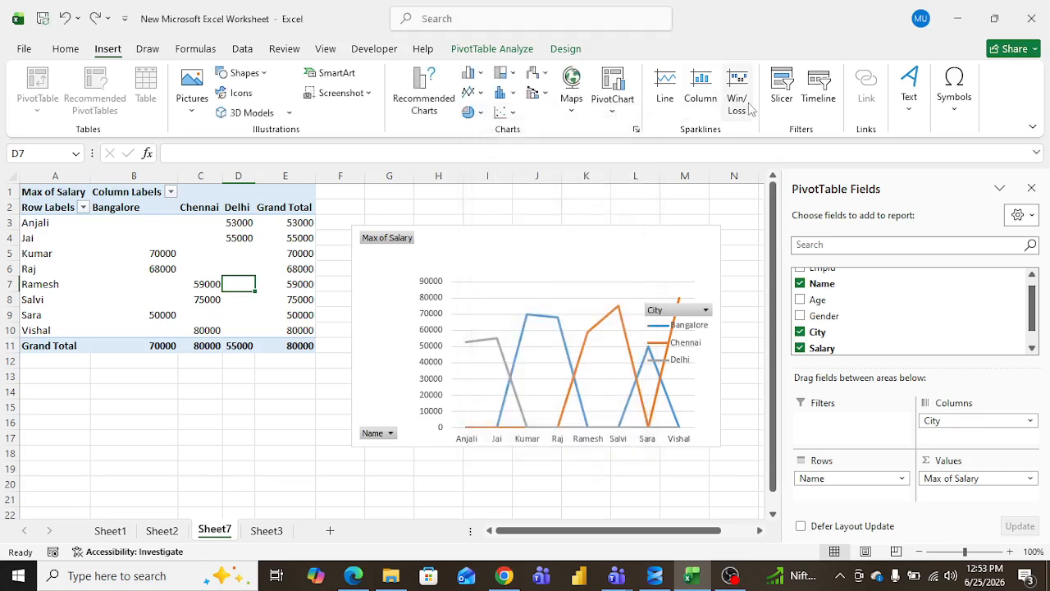
Step: Try to insert a Timeline for the PivotTable, and open the line sparkline settings for cell D7 without creating one
left_click(817, 89)
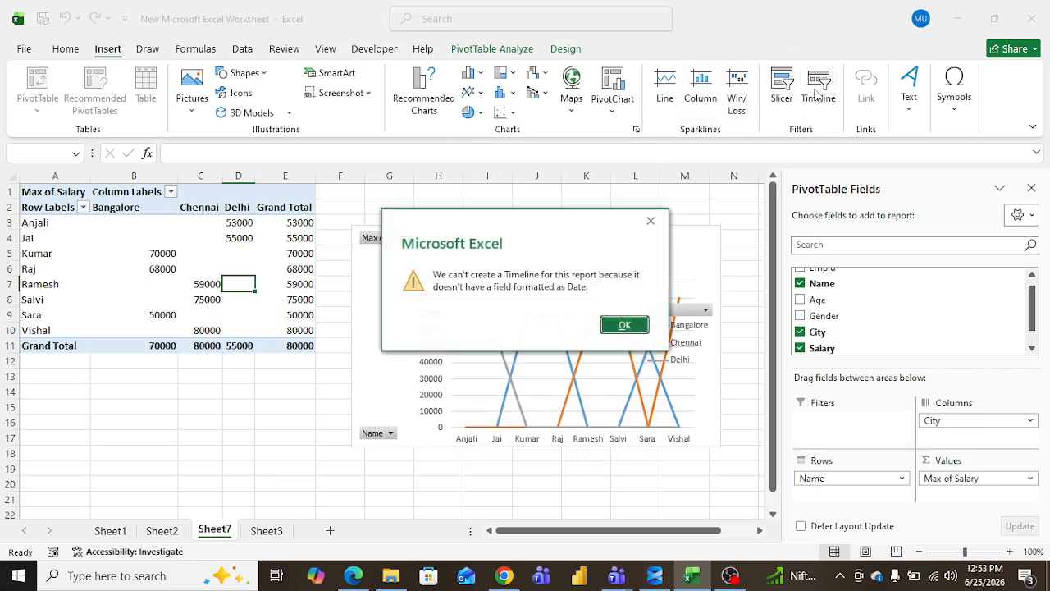
left_click(651, 223)
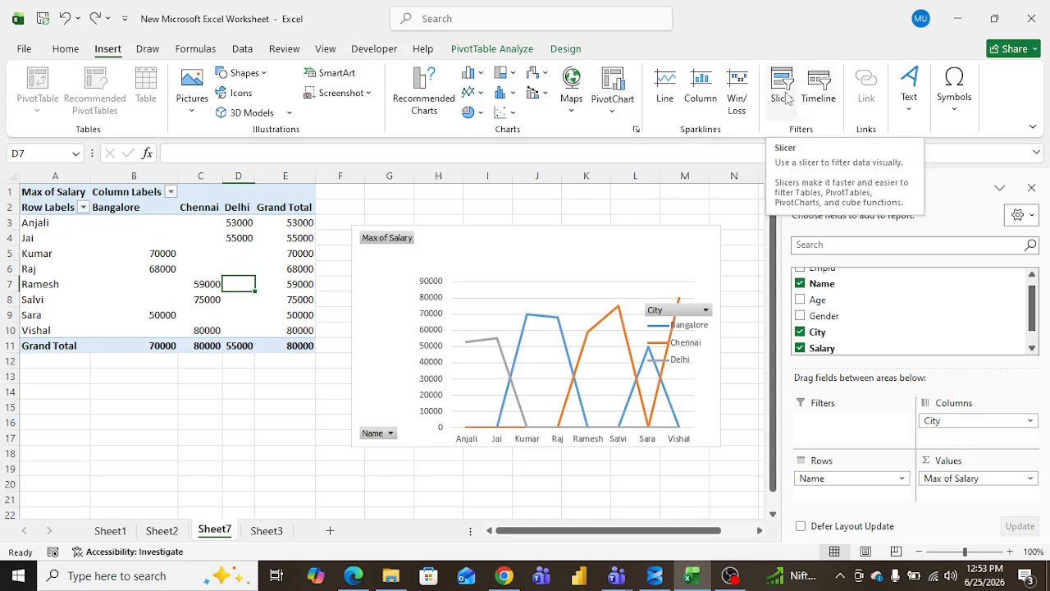
left_click(667, 86)
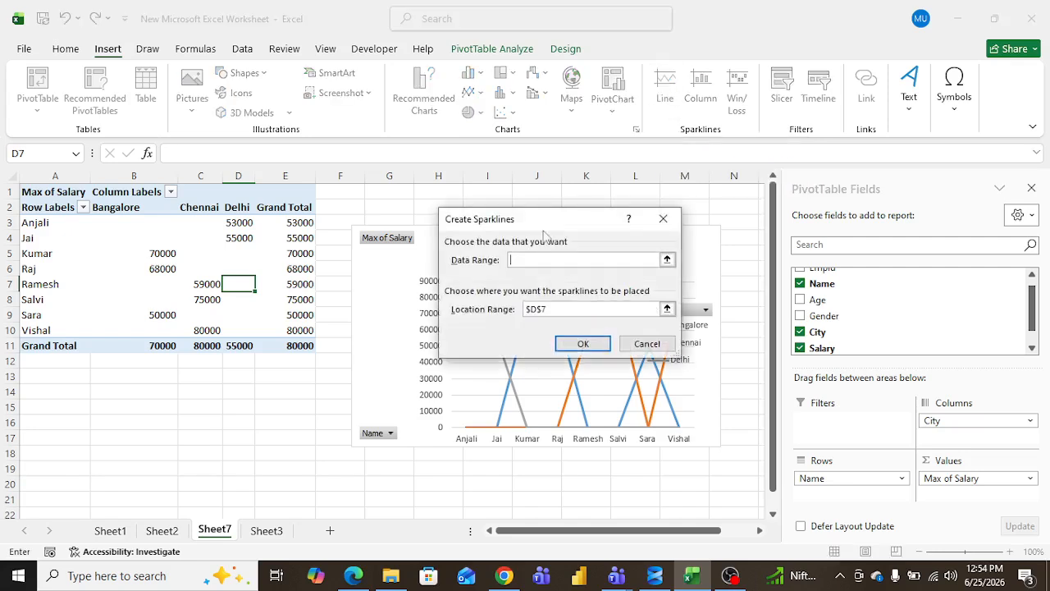
left_click(668, 217)
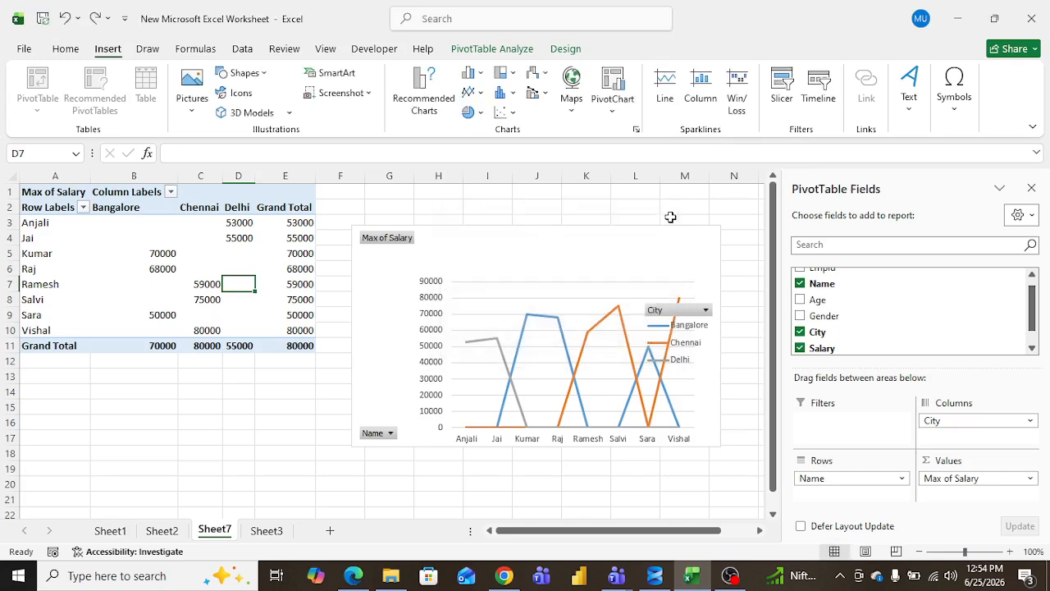
Step: Insert slicers for the Name and Age fields and place the Age slicer directly beside the Name slicer
left_click(792, 84)
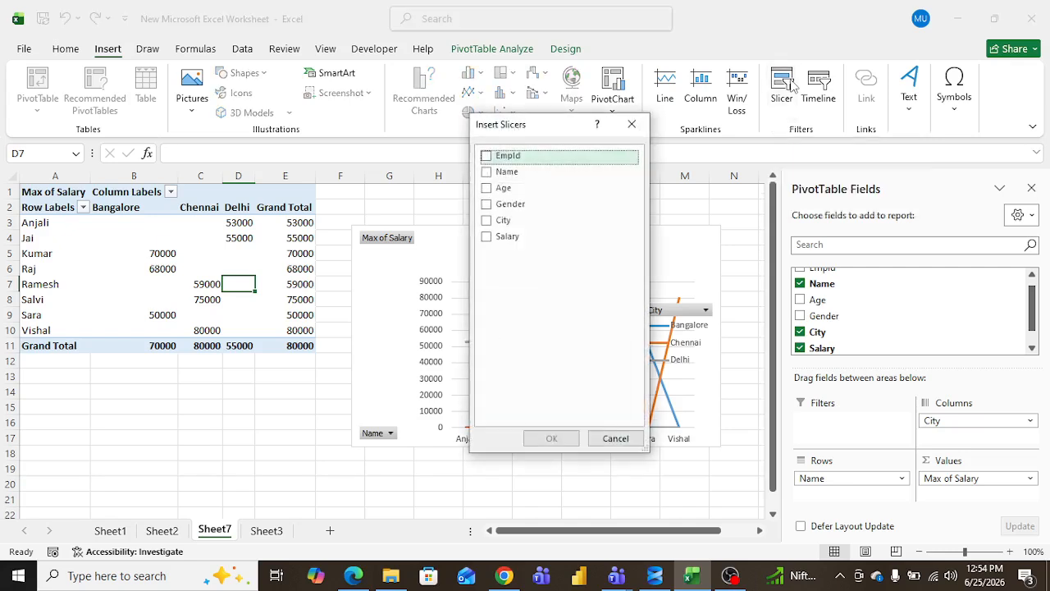
left_click(488, 172)
left_click(488, 189)
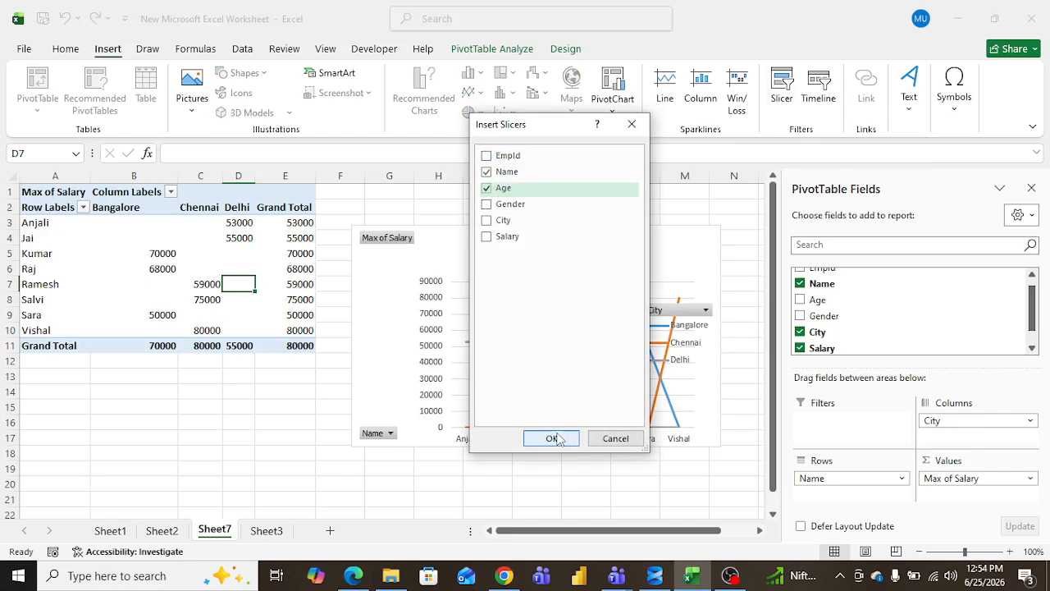
left_click(552, 438)
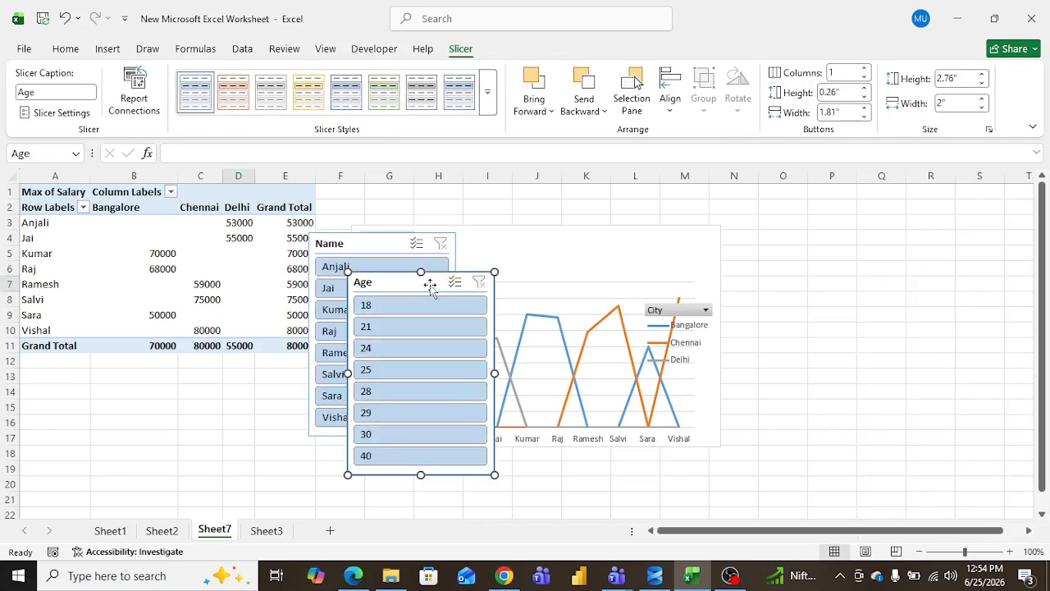
left_click_drag(394, 284, 504, 247)
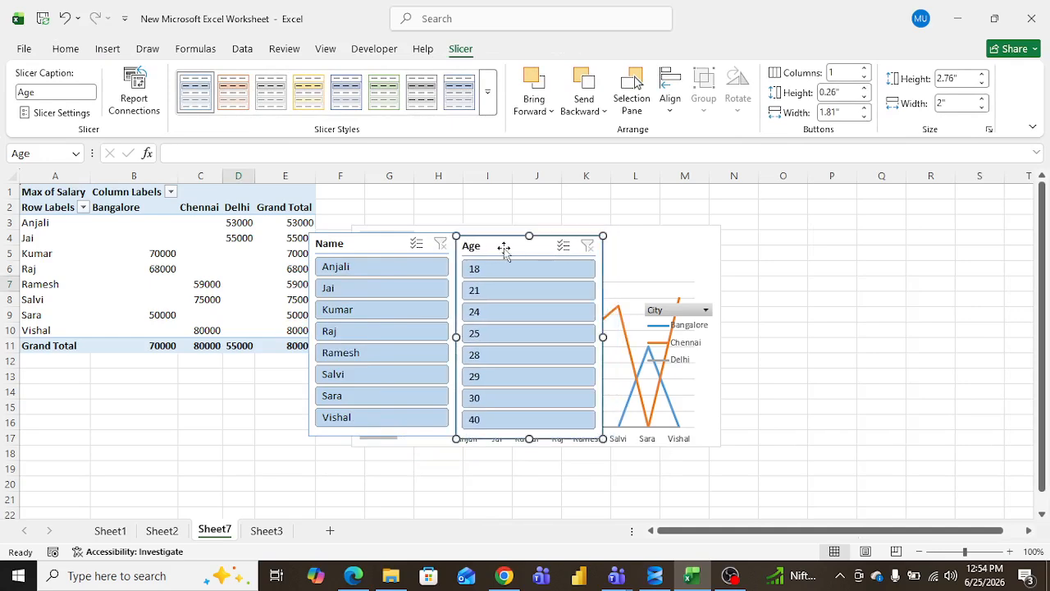
Step: Filter the PivotTable to the first four entries of the Name slicer by selecting them together
left_click(358, 288)
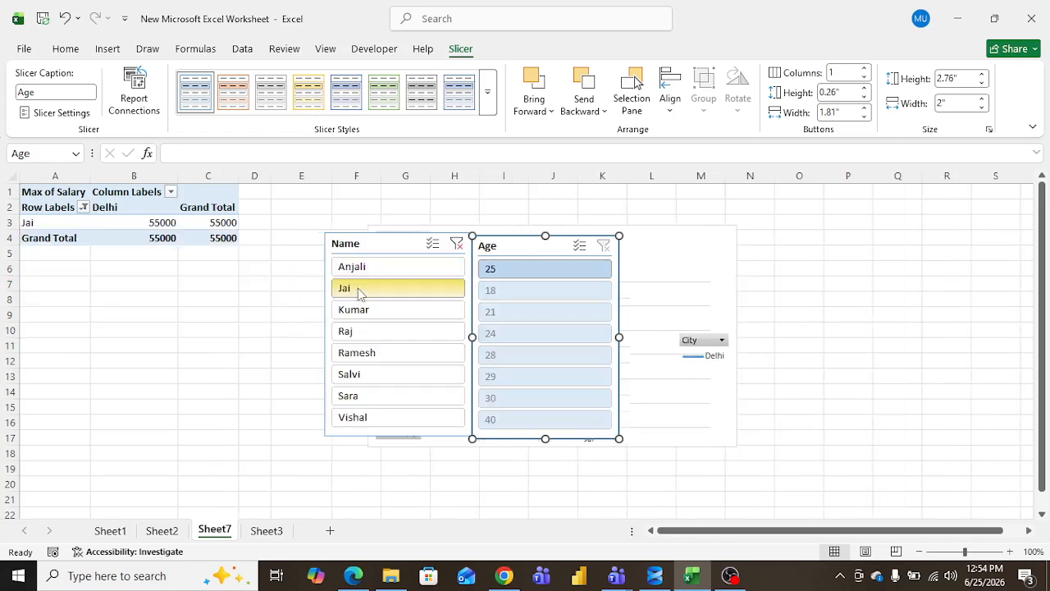
left_click(396, 270)
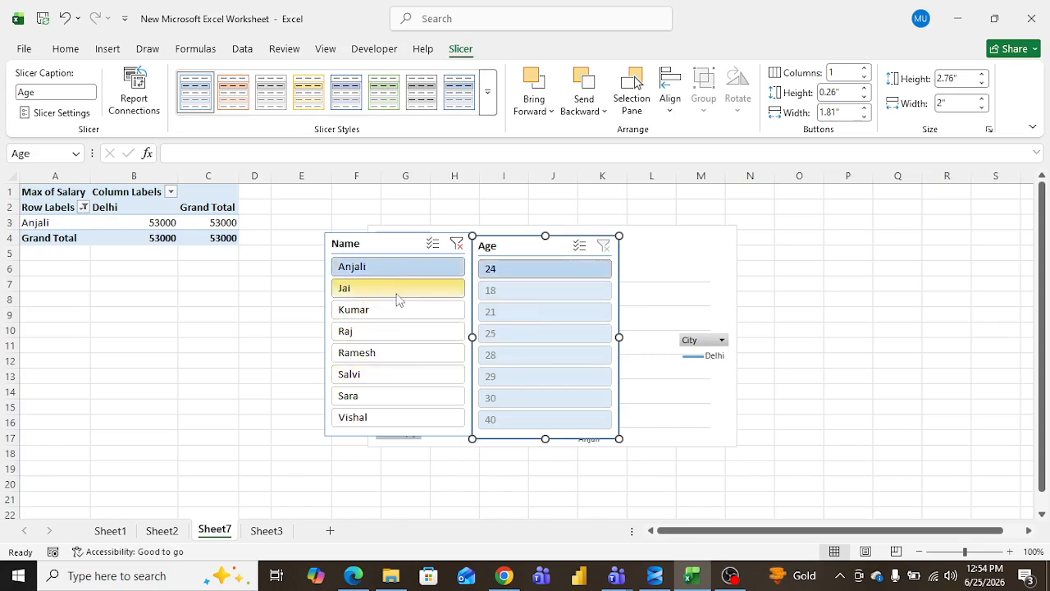
left_click(375, 295, "ctrl")
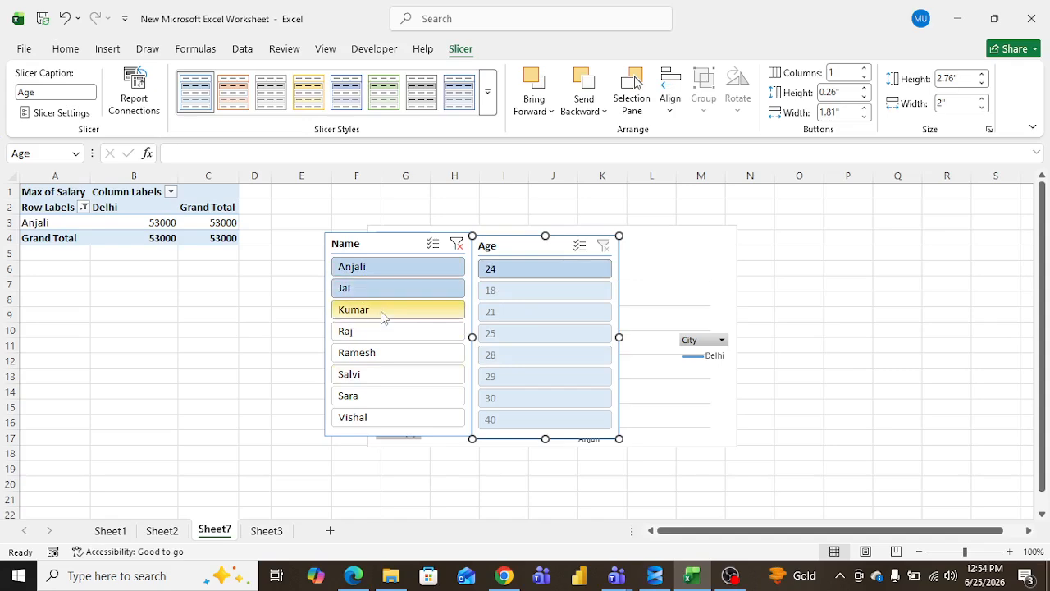
left_click(381, 311, "ctrl")
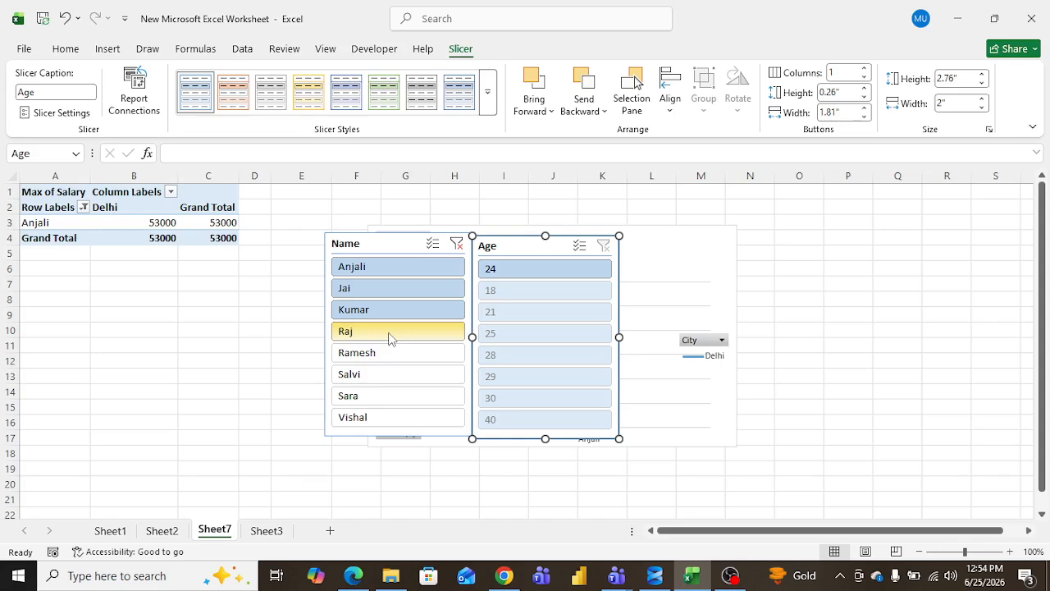
left_click(389, 337, "ctrl")
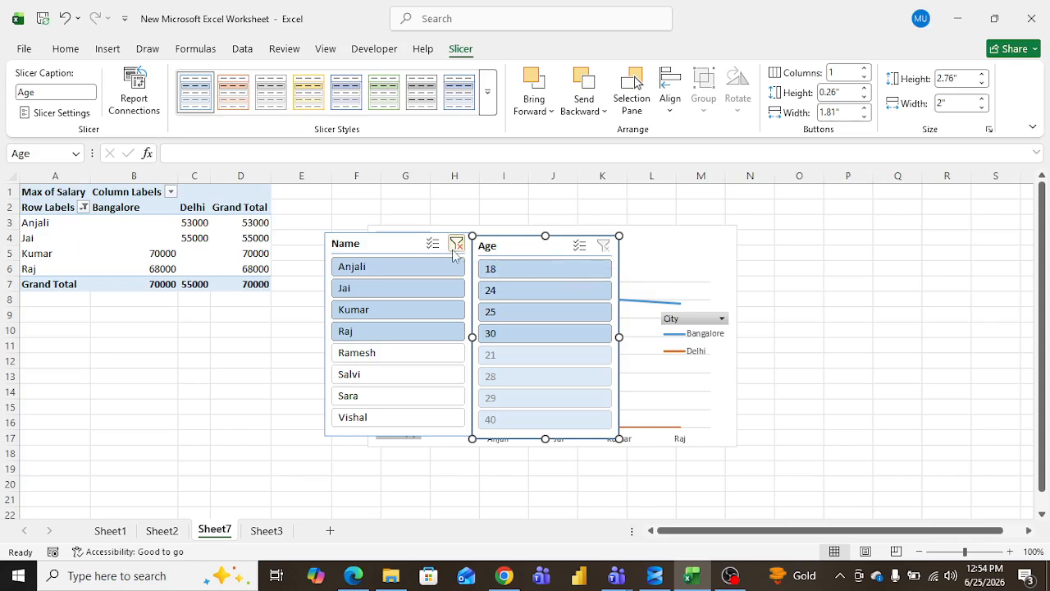
Step: Delete the Name and Age slicers and move the PivotChart slightly closer to the PivotTable
left_click(410, 247)
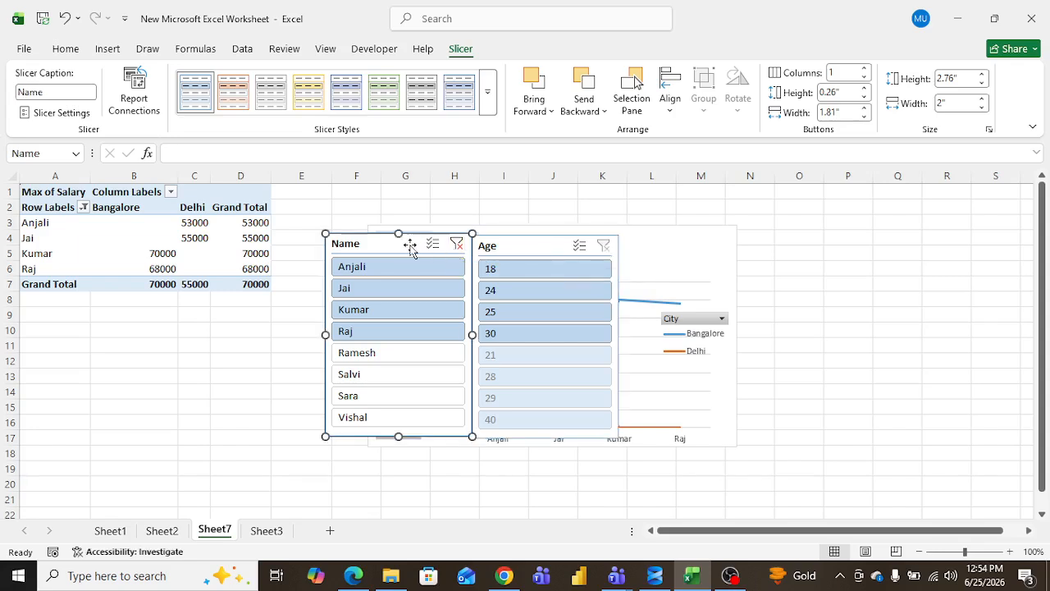
key("Delete")
left_click(544, 250)
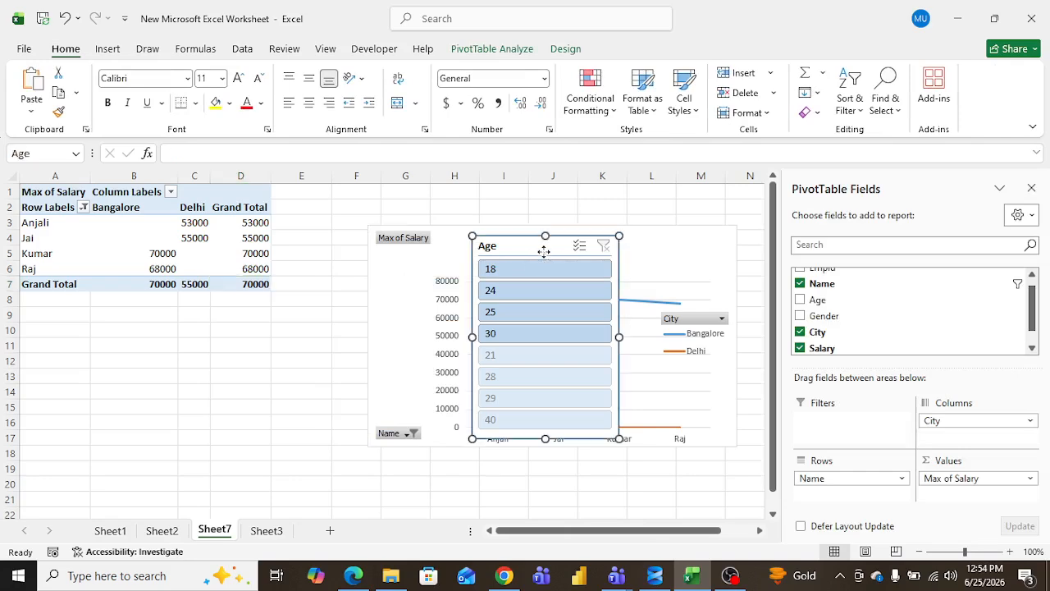
key("Delete")
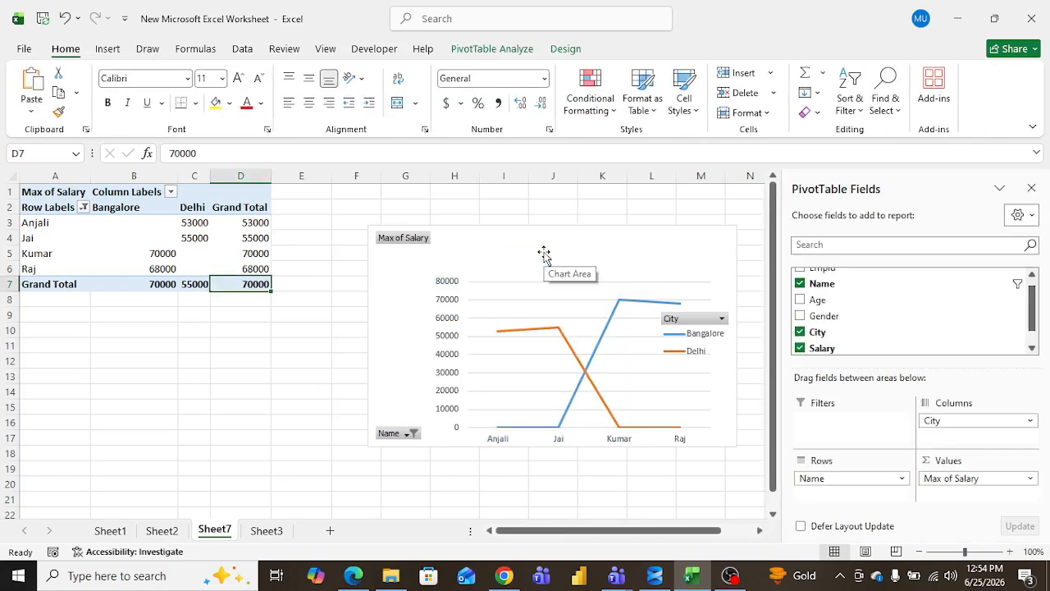
left_click(573, 246)
left_click_drag(573, 246, 520, 242)
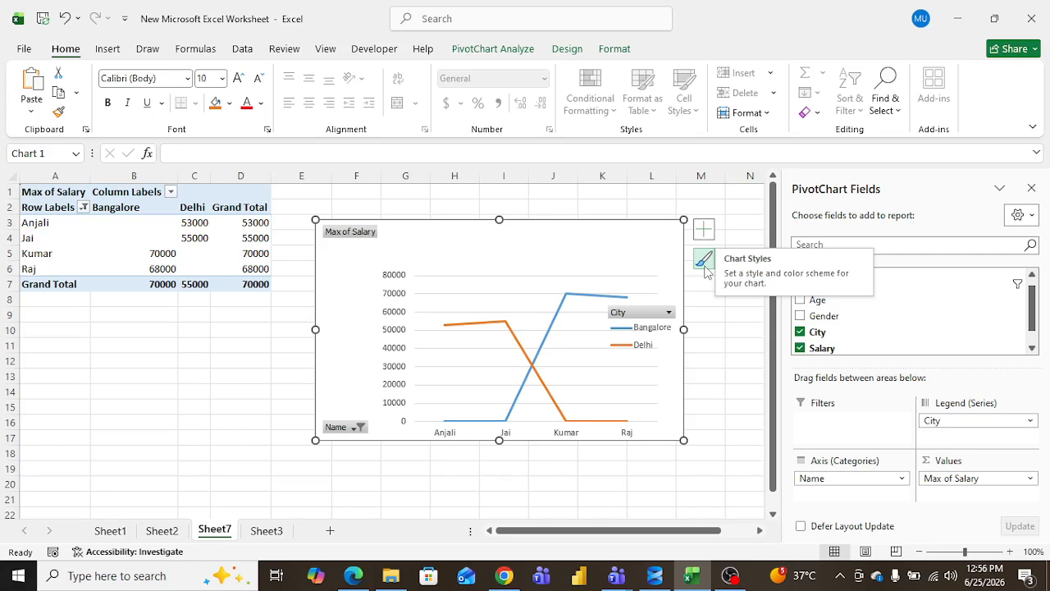
left_click(137, 343)
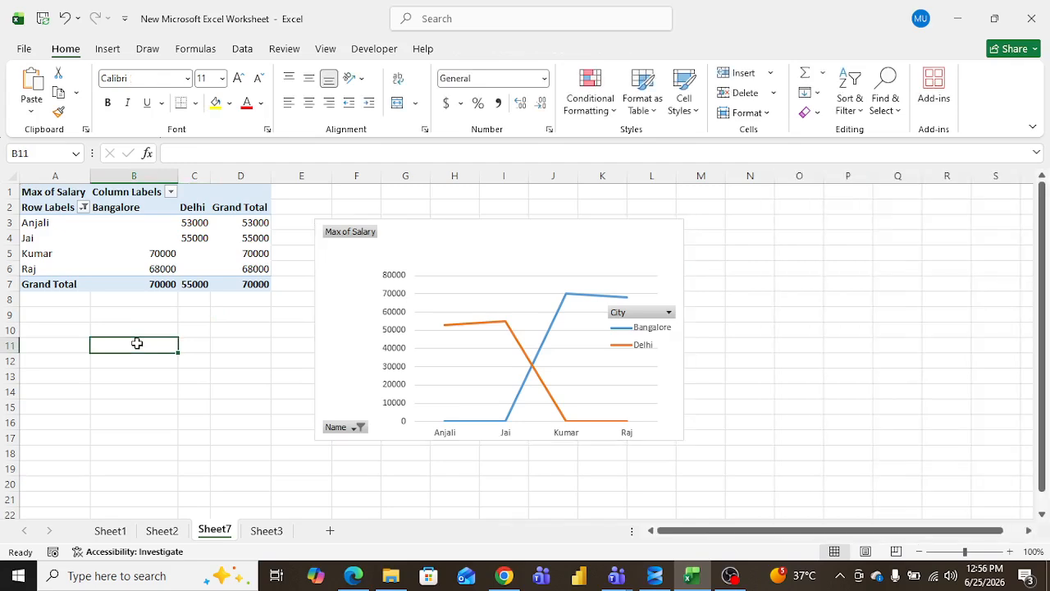
left_click(515, 261)
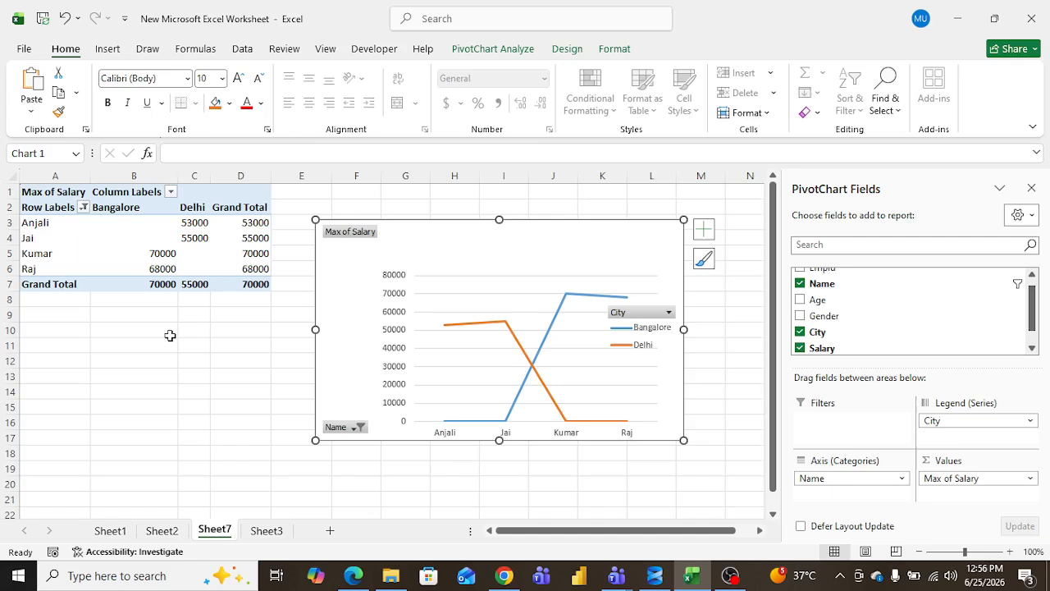
left_click(100, 363)
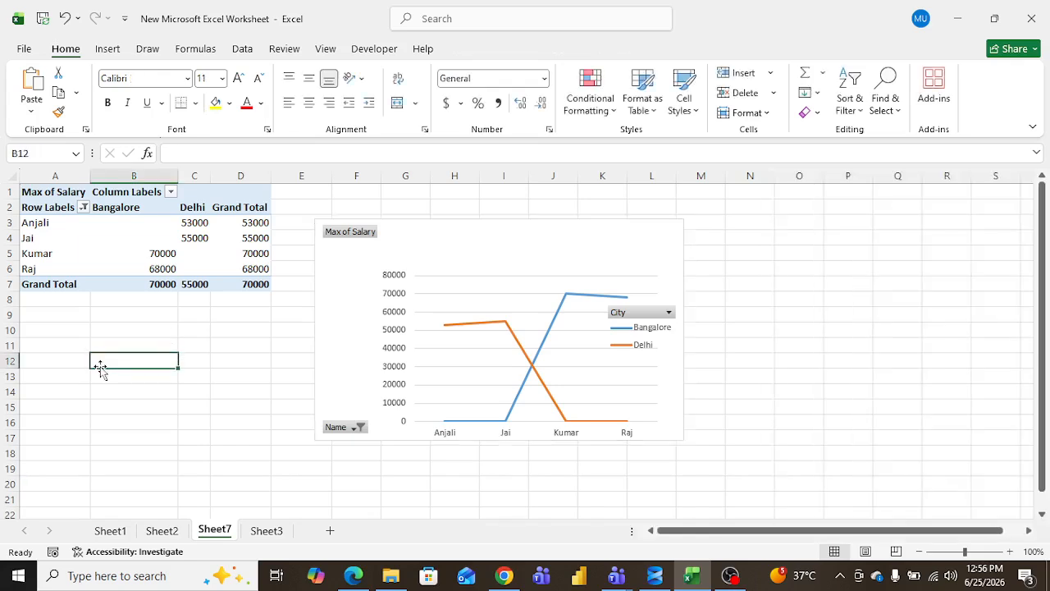
left_click(475, 272)
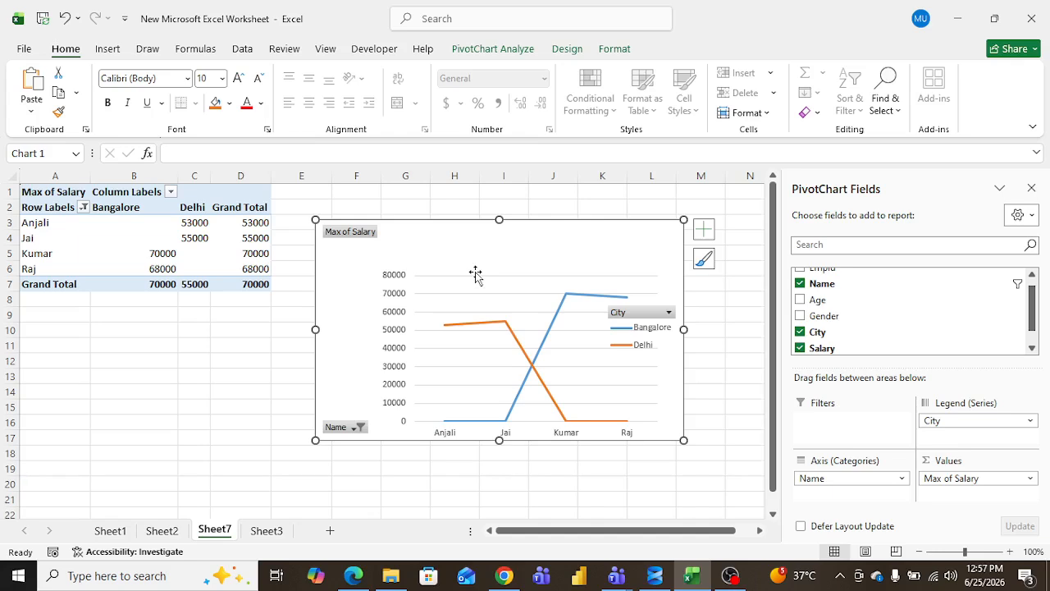
Step: Review the Symbols, Text, Recommended Charts and Screenshot insertion options with the PivotChart selected, without inserting anything
left_click(243, 49)
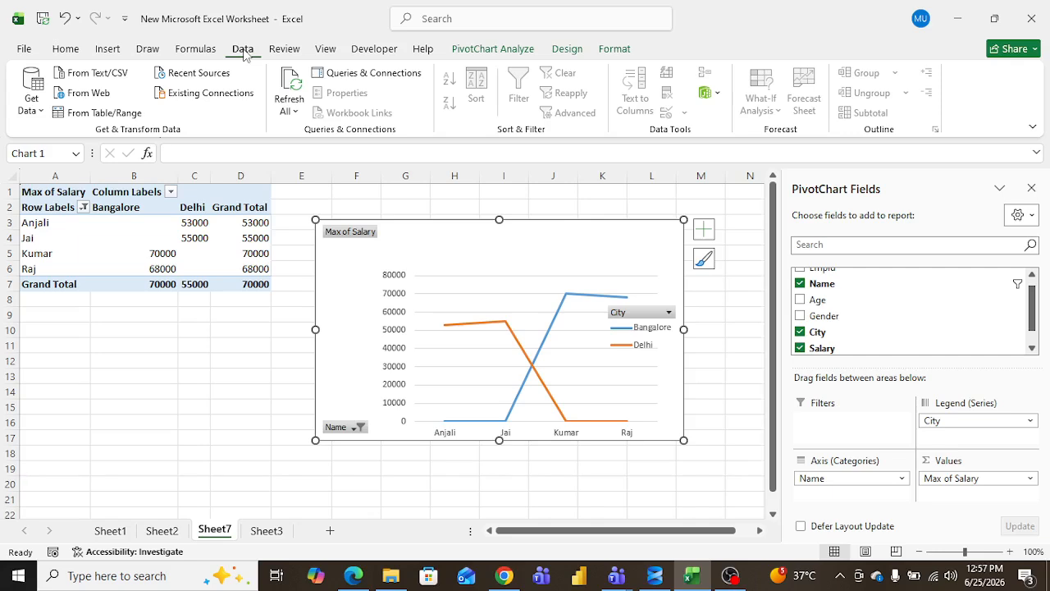
left_click(106, 51)
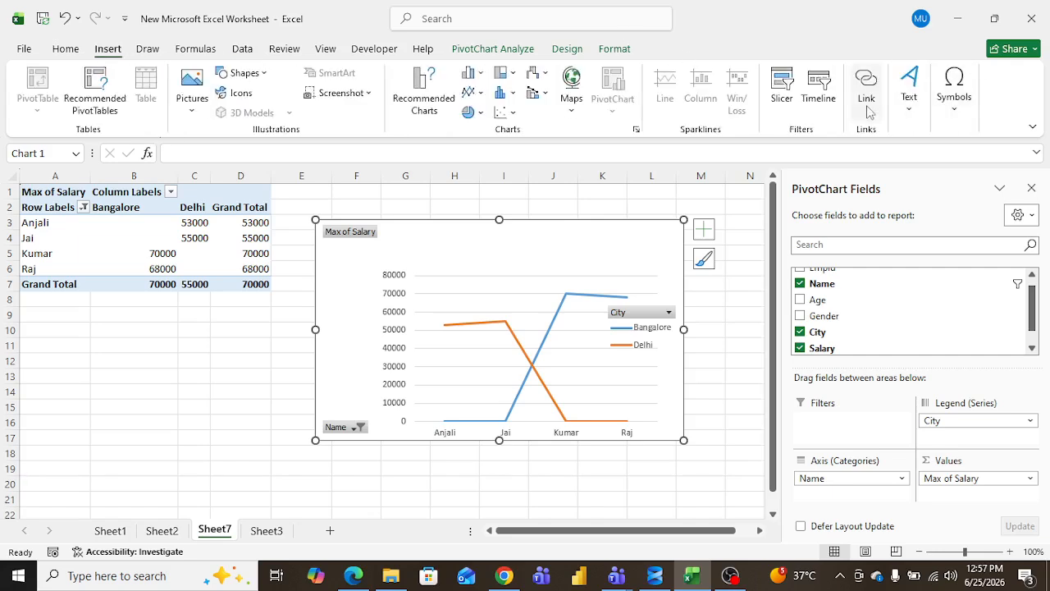
left_click(956, 115)
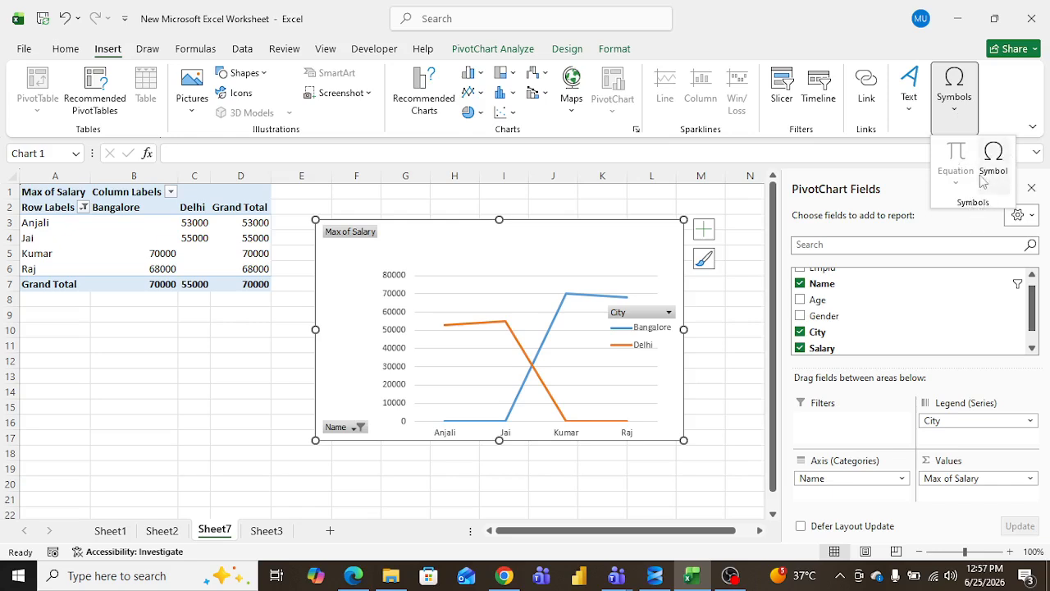
left_click(999, 103)
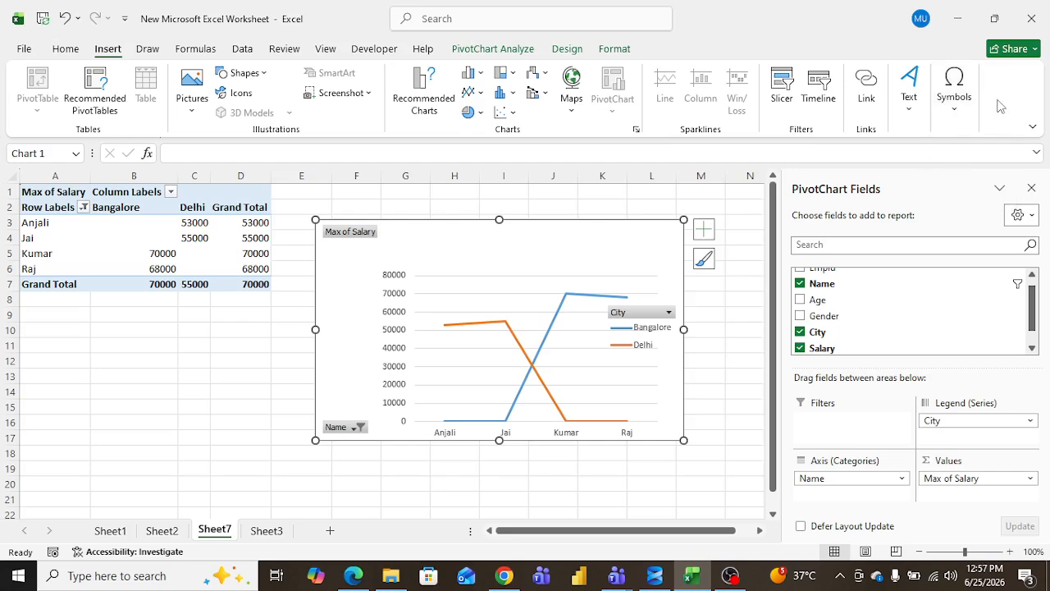
left_click(911, 108)
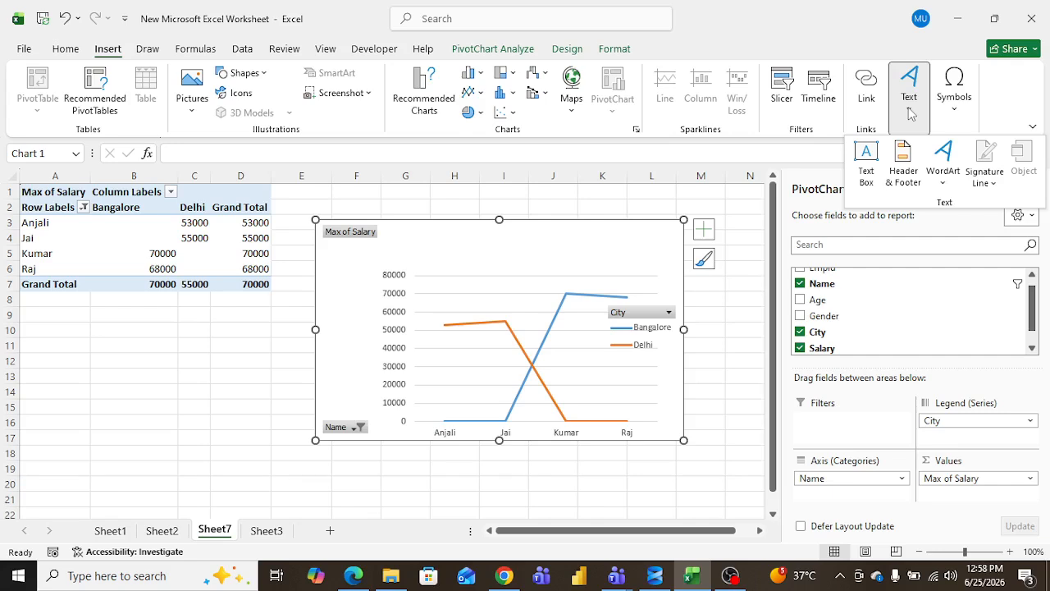
left_click(847, 37)
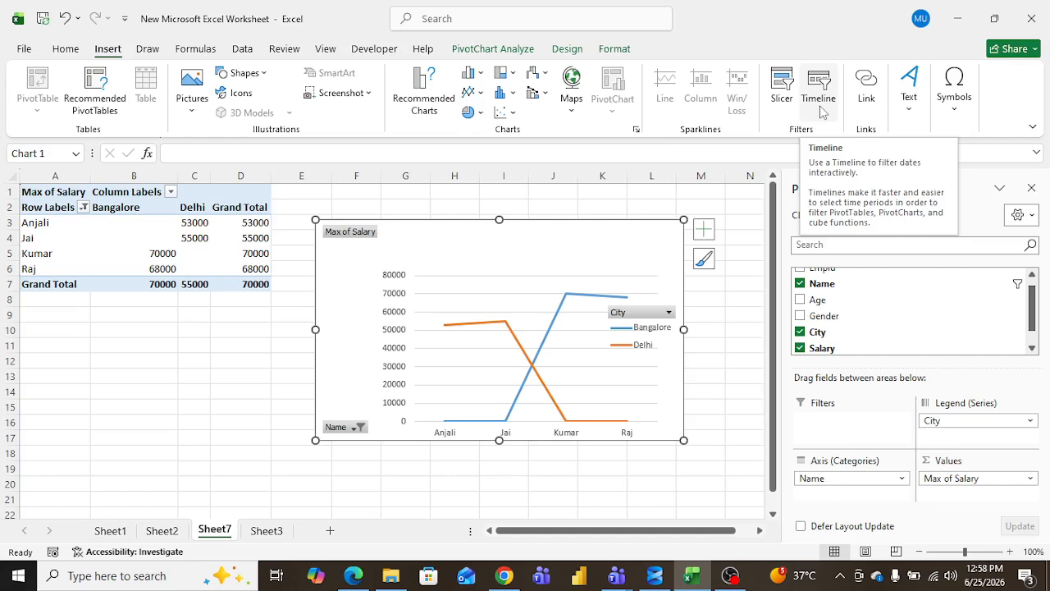
left_click(426, 99)
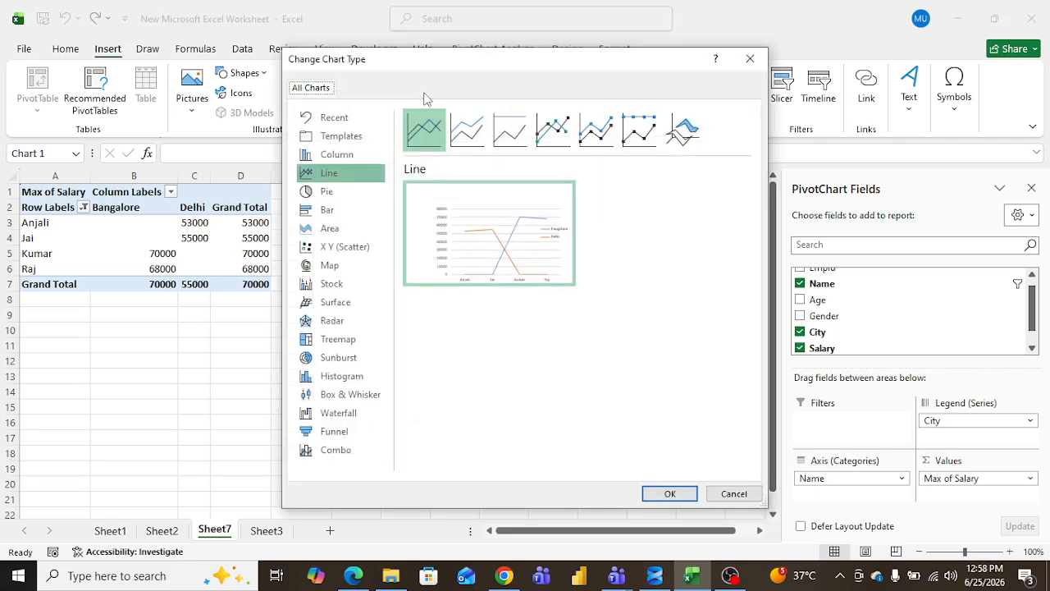
left_click(750, 59)
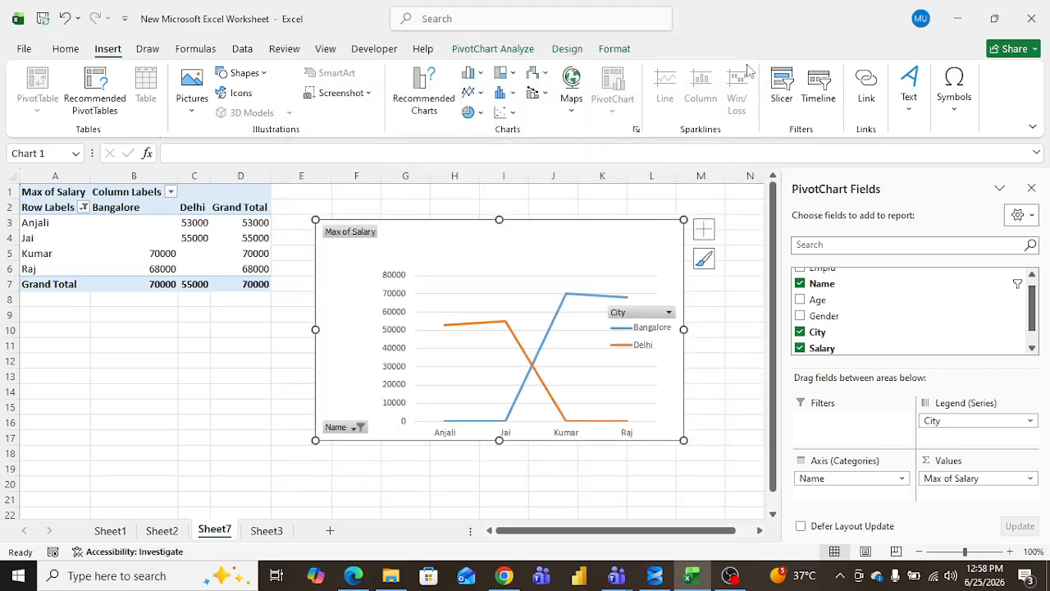
left_click(371, 93)
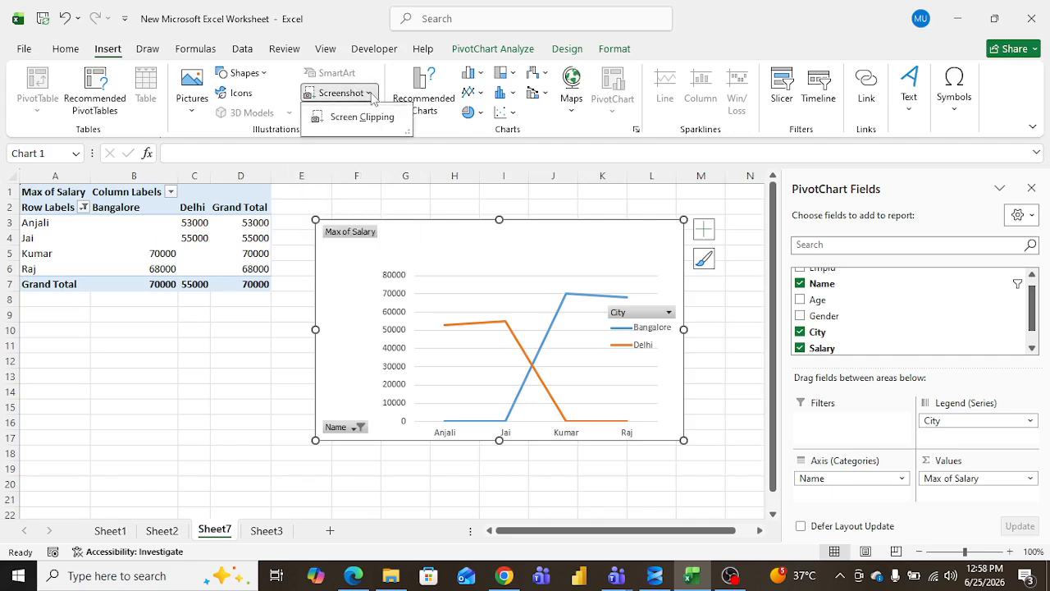
left_click(277, 85)
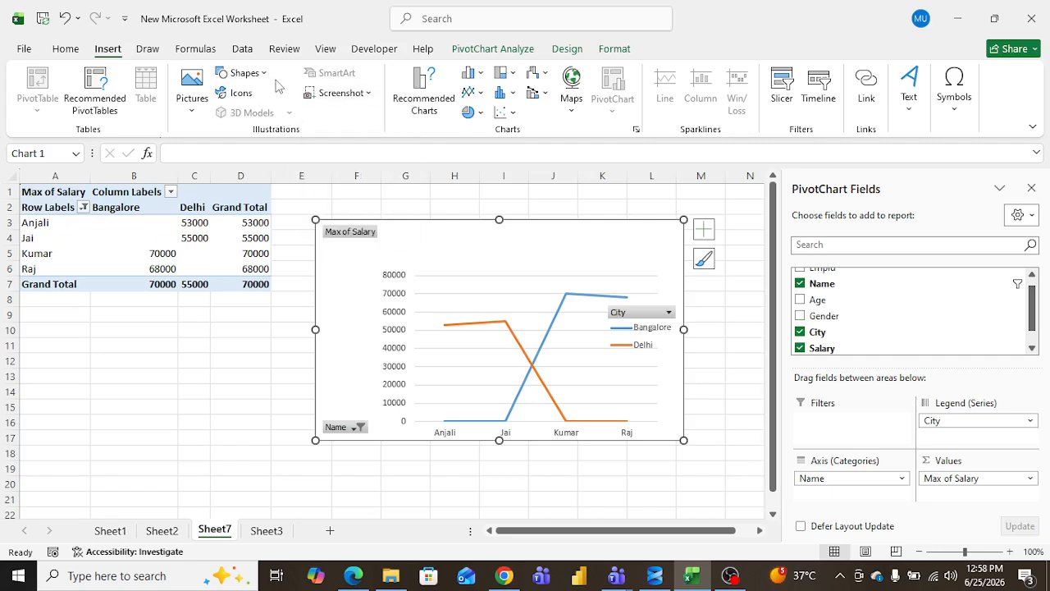
Step: Review the Draw and Formulas tools on the PivotChart sheet and on Sheet3 with the employees table
left_click(147, 51)
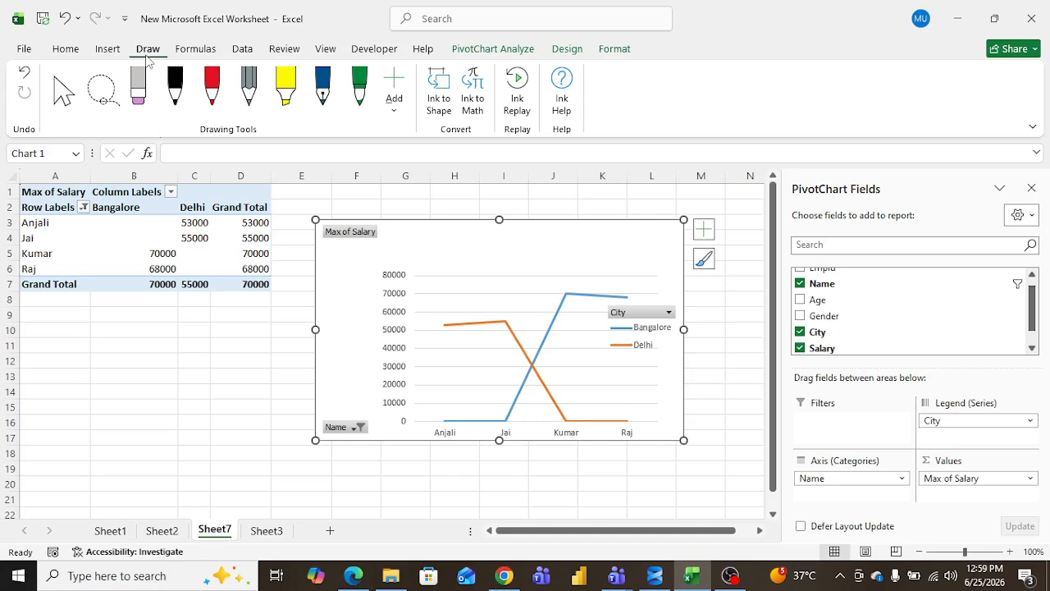
left_click(188, 52)
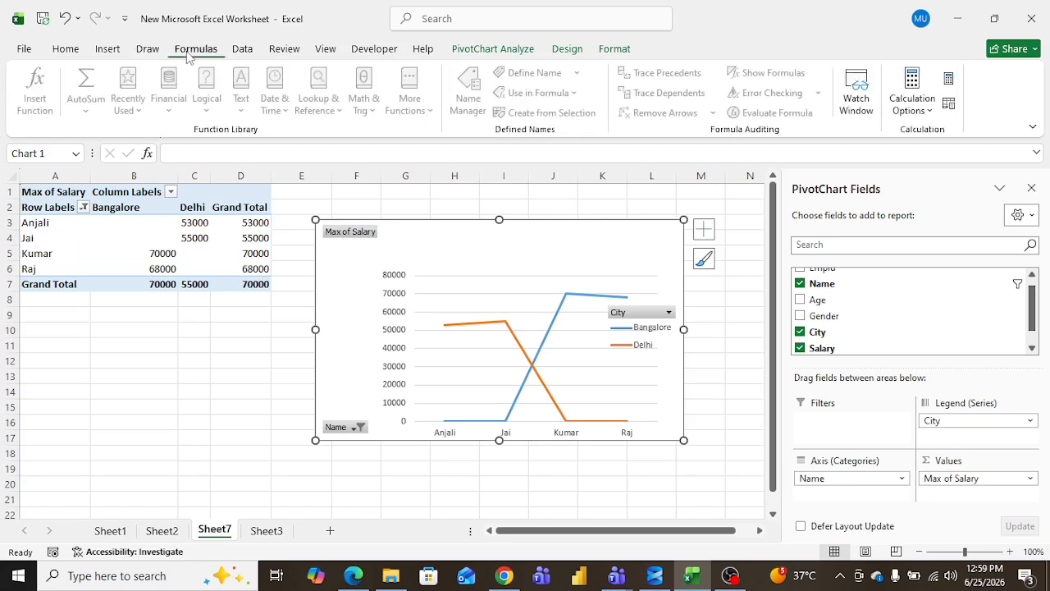
left_click(408, 280)
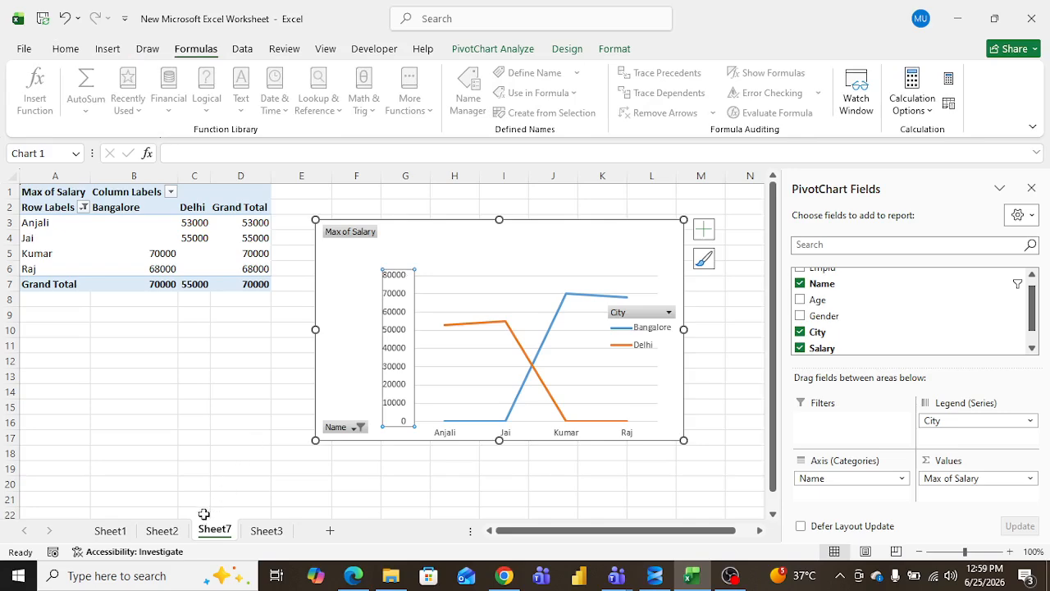
left_click(266, 531)
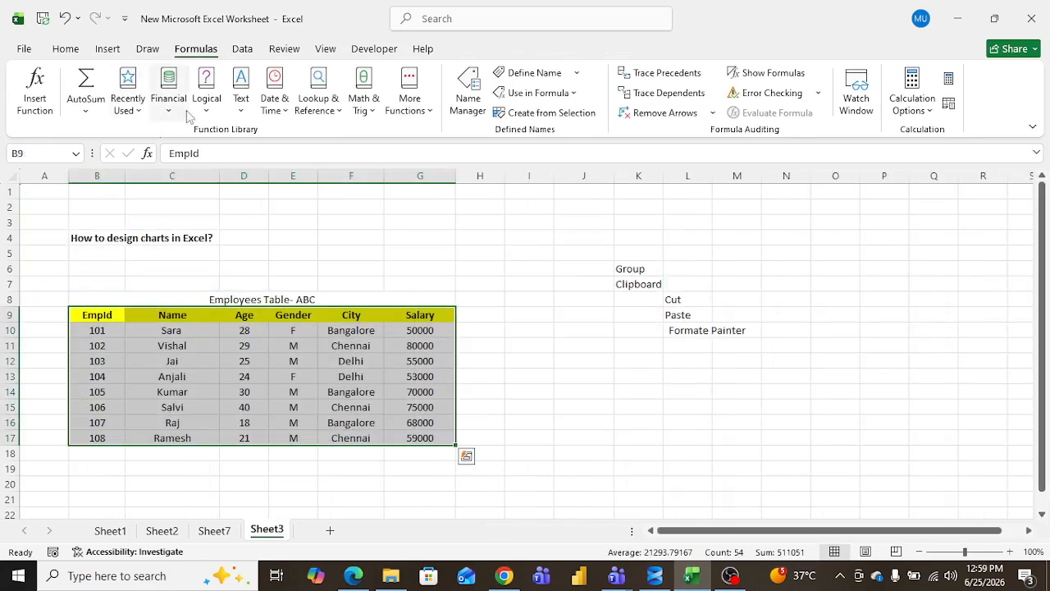
left_click(222, 218)
left_click(144, 51)
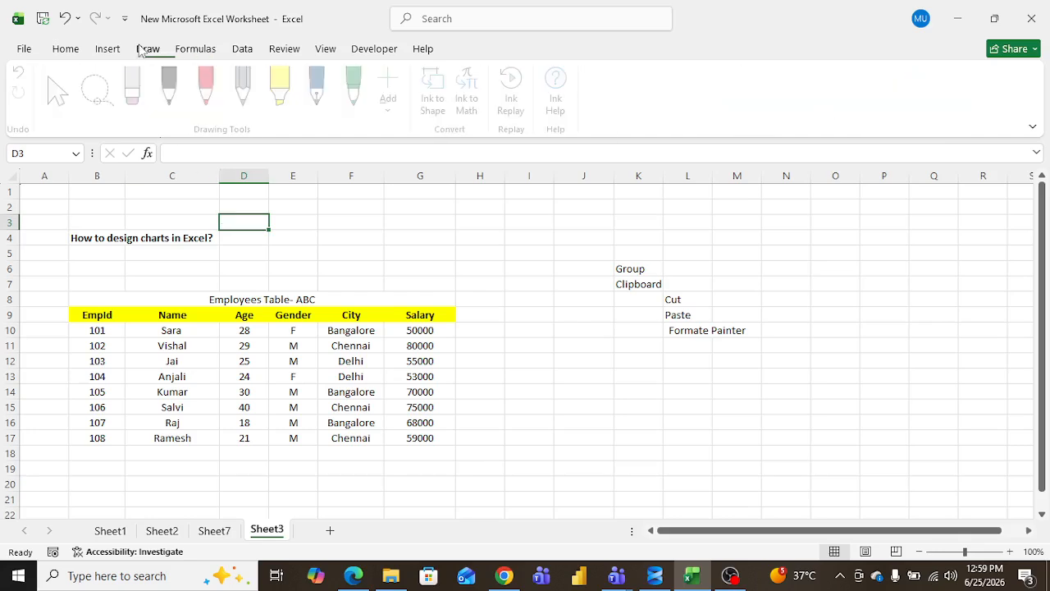
left_click(204, 51)
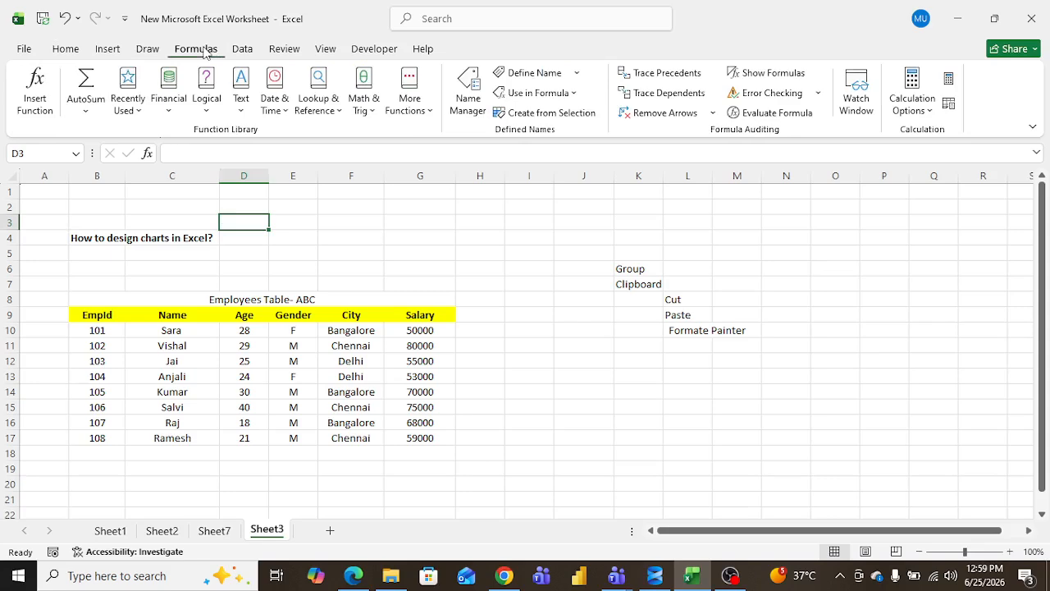
left_click(387, 224)
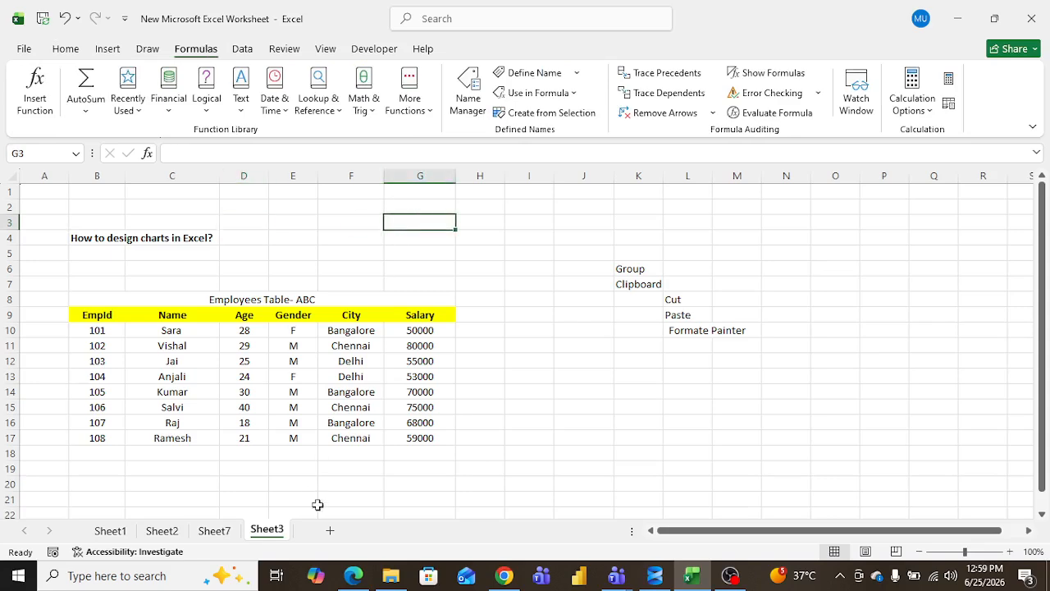
Step: Add a blank worksheet directly after Sheet7 and select cell E12 in it
left_click(215, 530)
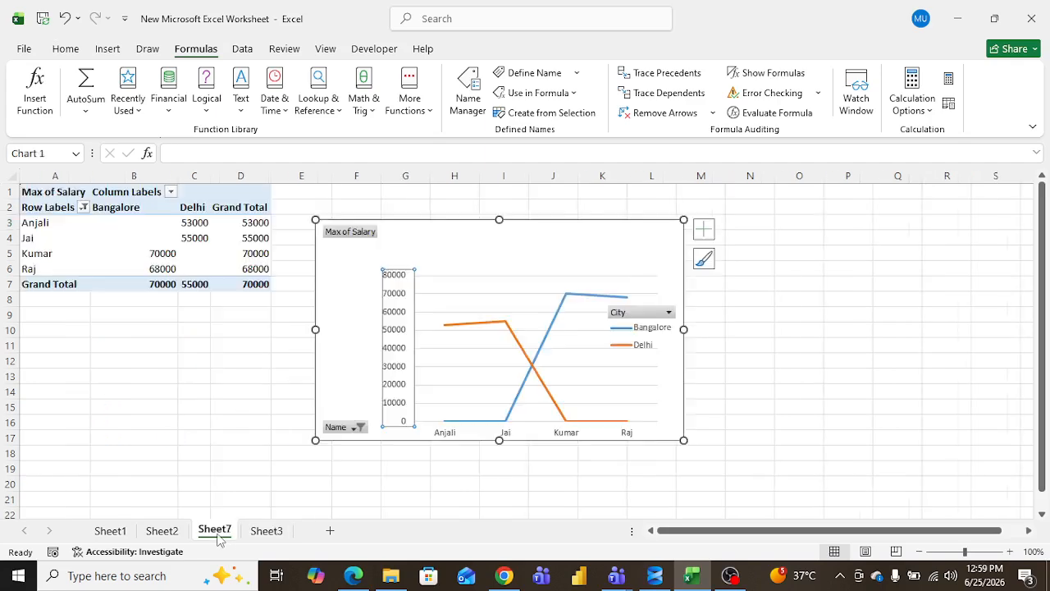
left_click(330, 532)
left_click(229, 360)
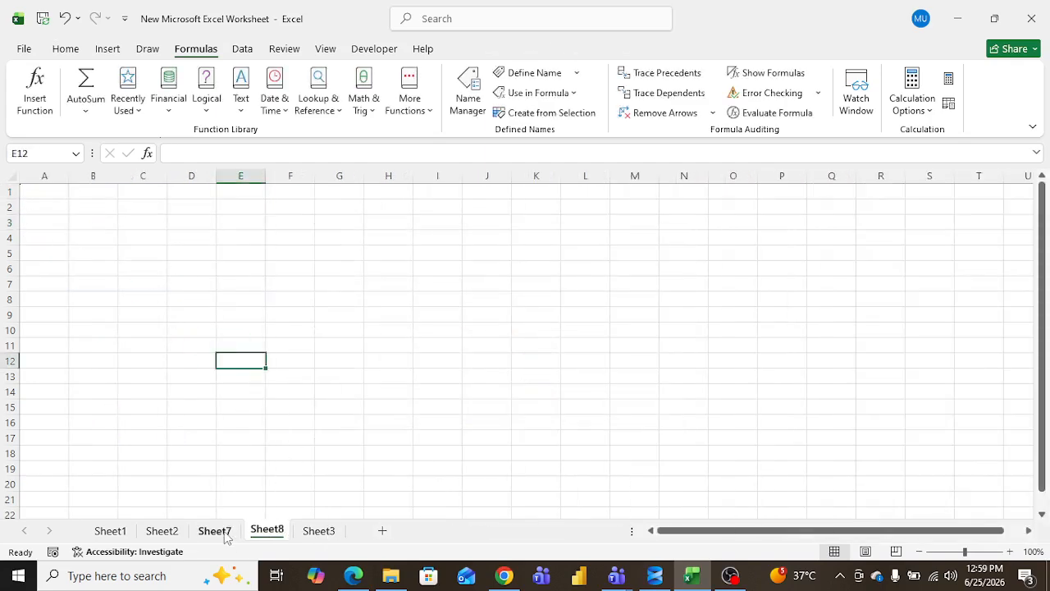
Step: Copy the employees table B9:G17 from Sheet3 and paste it at cell B9 of another new worksheet
left_click(316, 532)
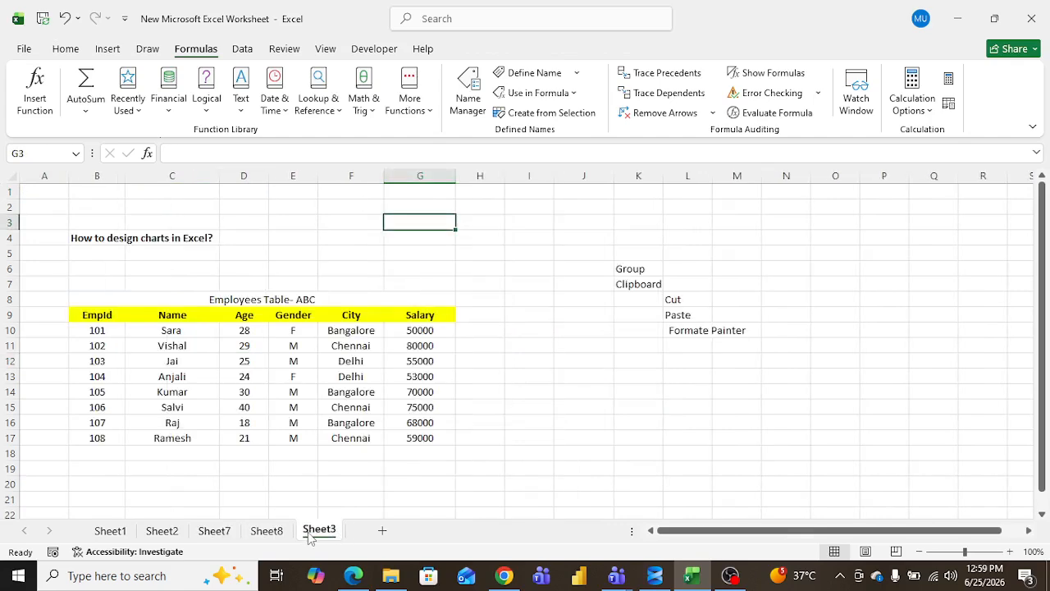
left_click(177, 344)
left_click_drag(97, 315, 410, 438)
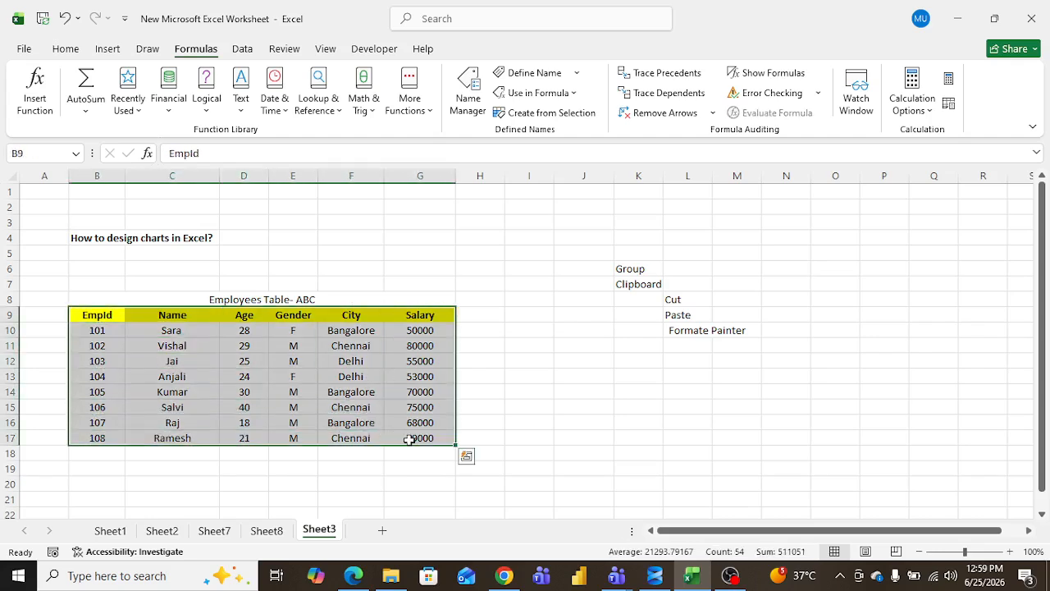
key("ctrl+c")
left_click(382, 532)
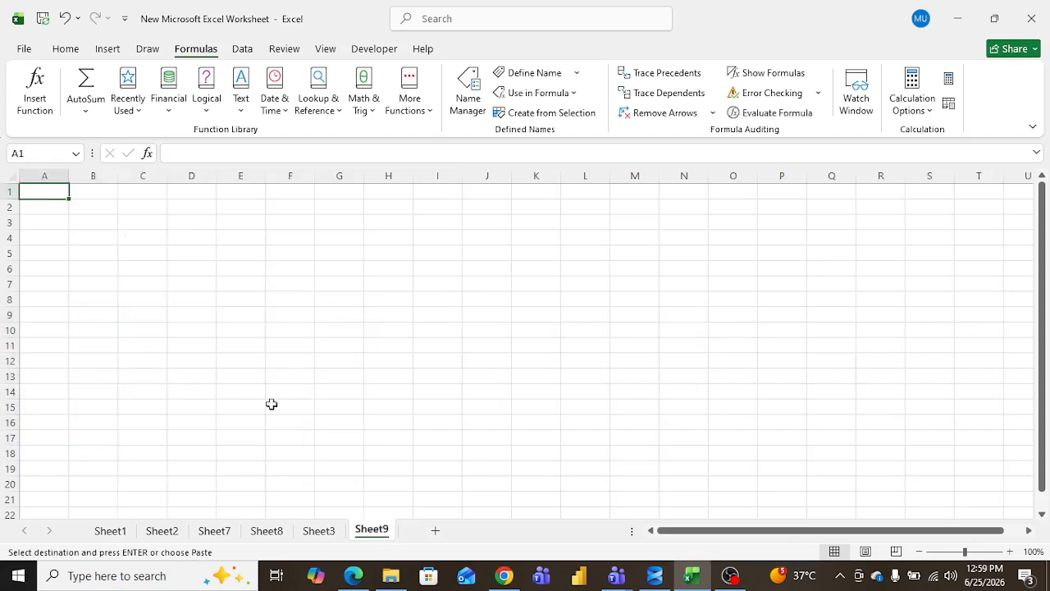
left_click(99, 313)
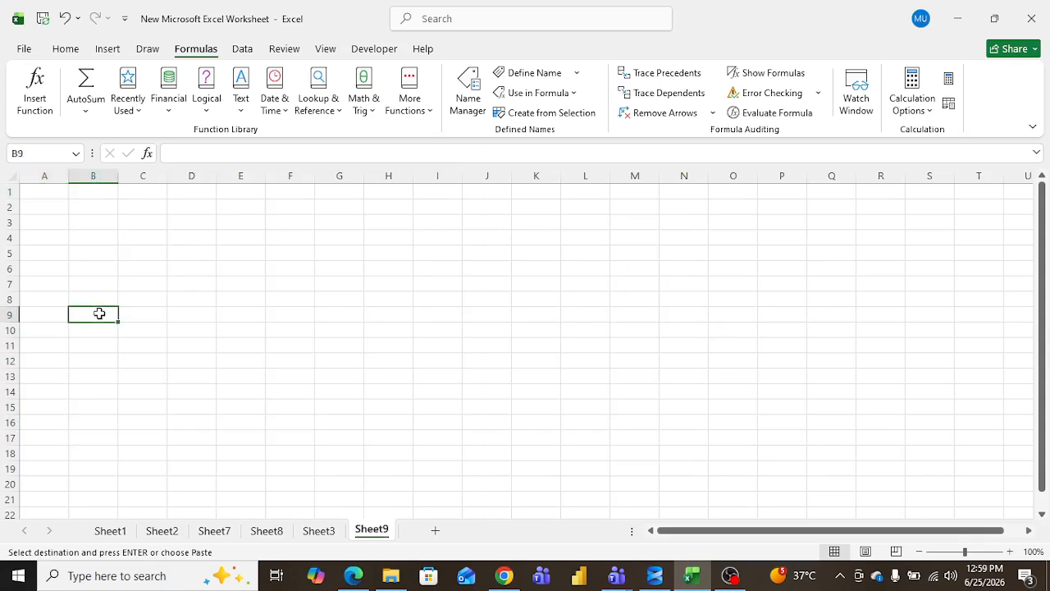
key("ctrl+v")
left_click(187, 263)
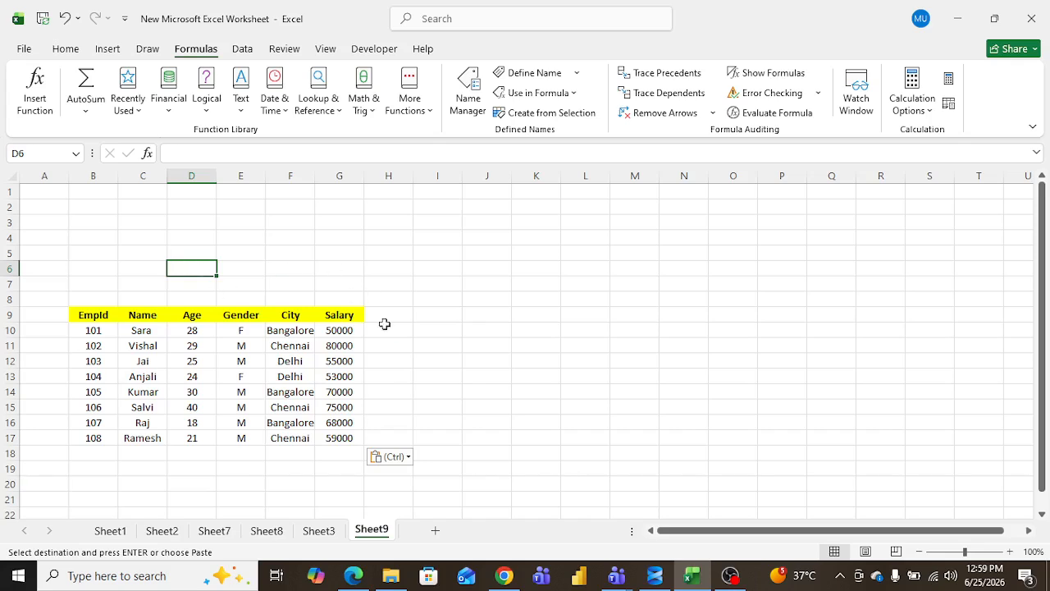
left_click(317, 192)
left_click(214, 221)
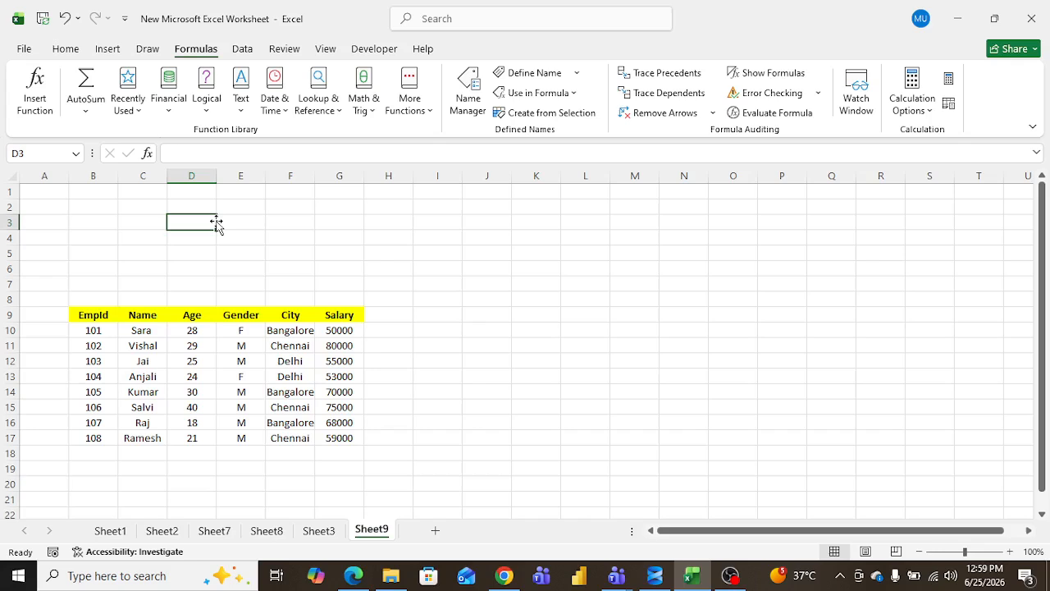
left_click(705, 411)
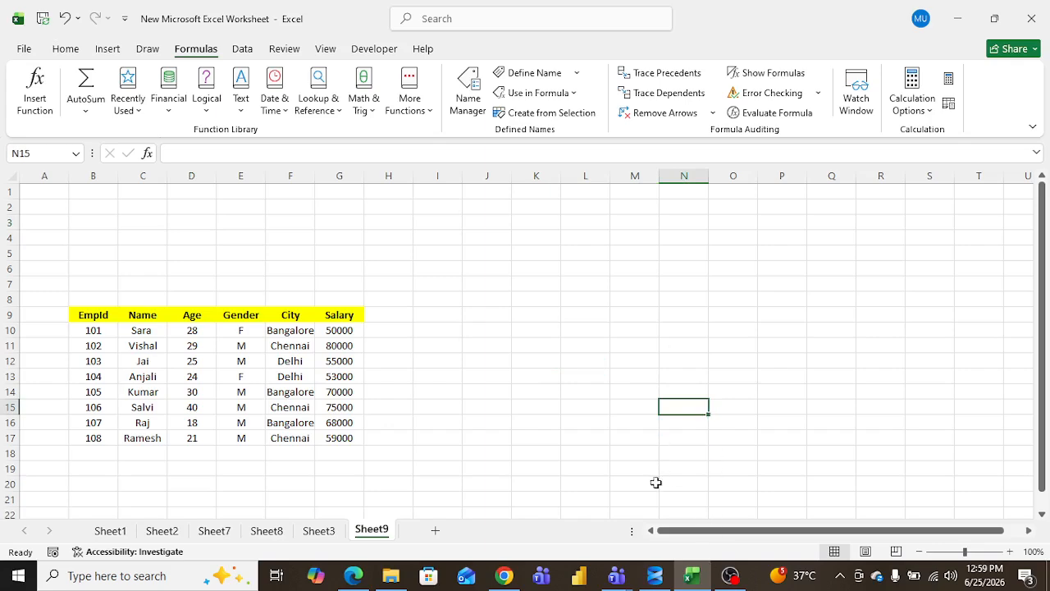
Step: Switch to the Microsoft Teams meeting, stop sharing the screen and mute the microphone
mouse_move(617, 574)
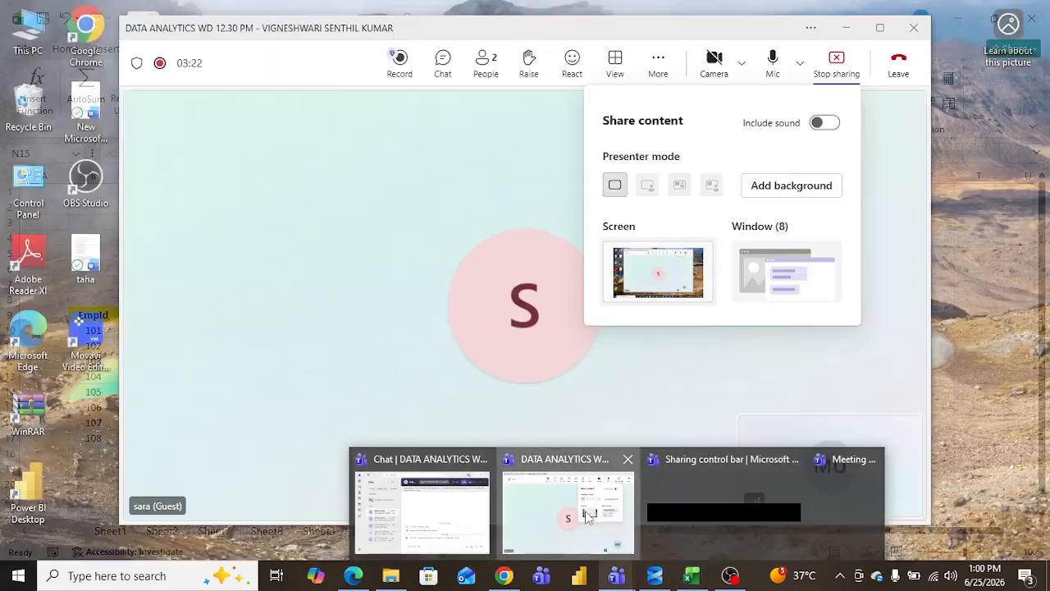
left_click(568, 509)
left_click(844, 68)
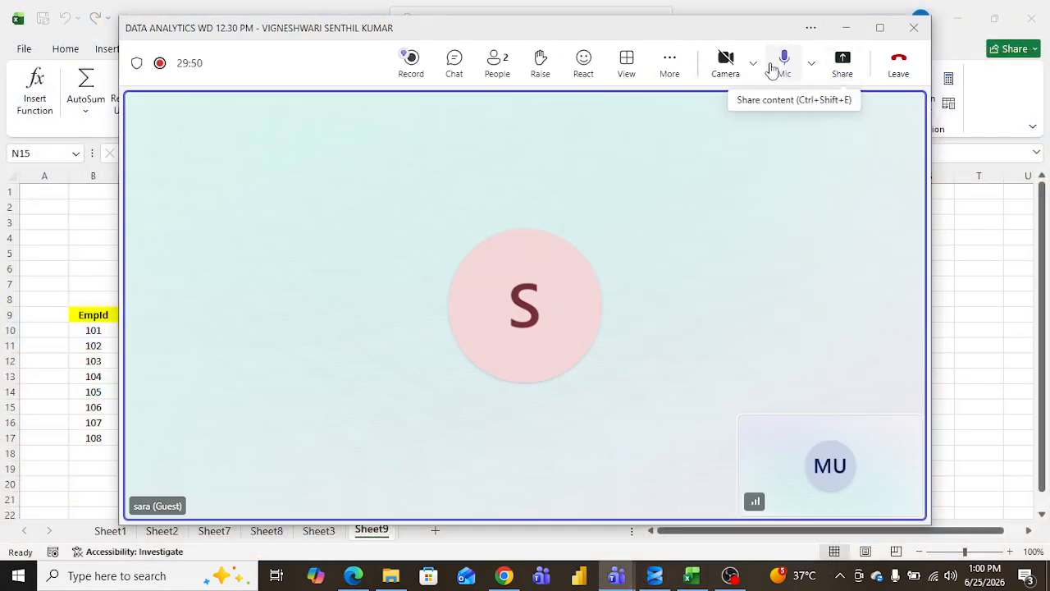
left_click(783, 62)
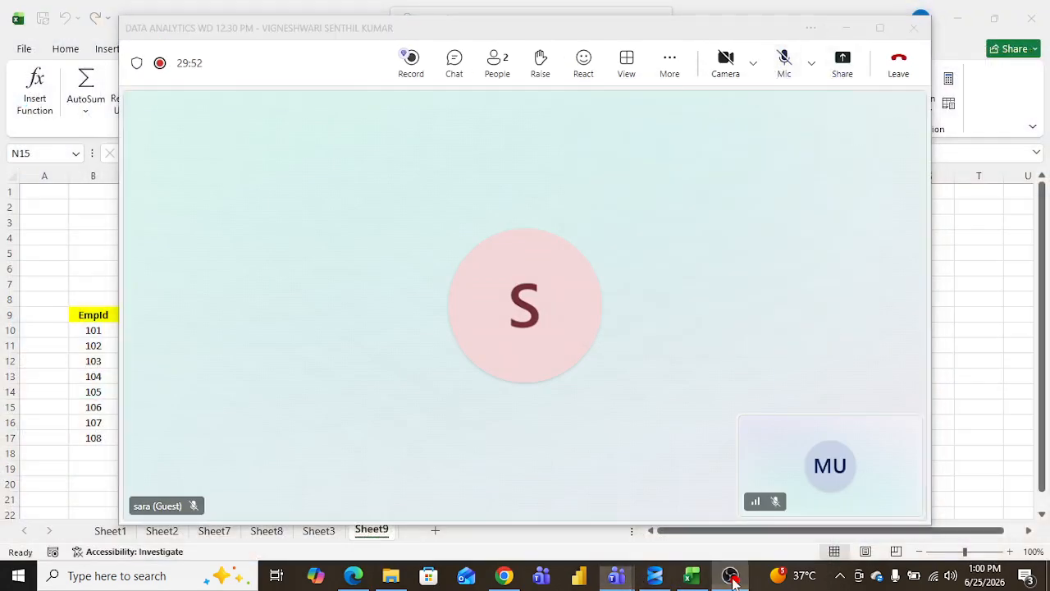